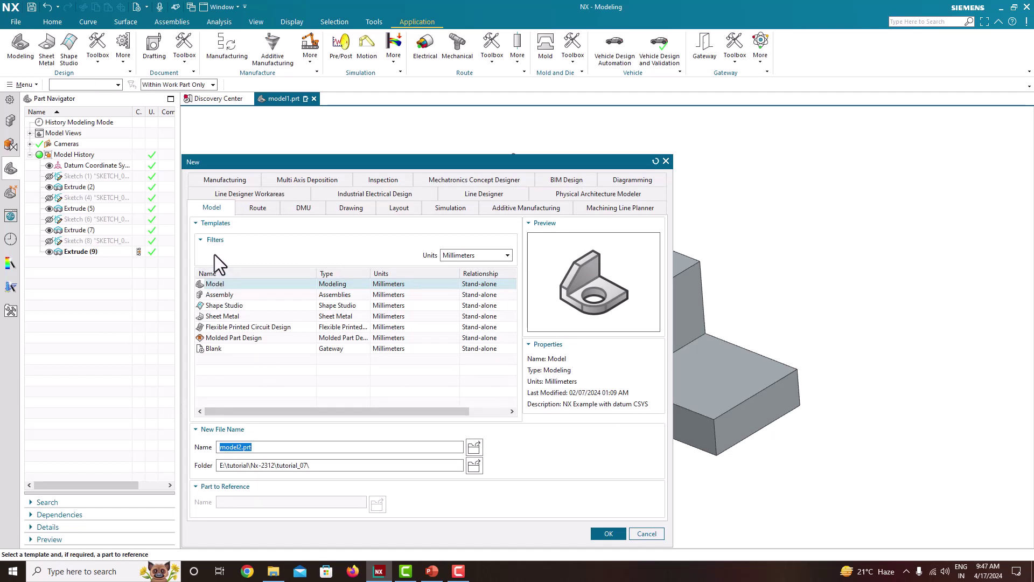
Step: Create a new part from the Model template in millimeters, named model2.prt in the folder E:\tutorial\Nx-2312\tutorial_07
click(219, 284)
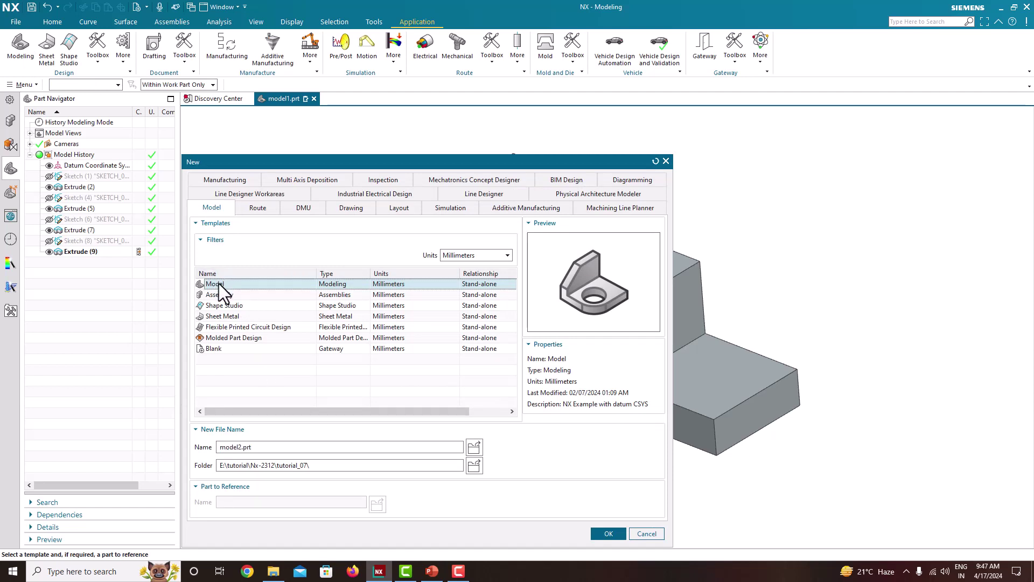
click(467, 256)
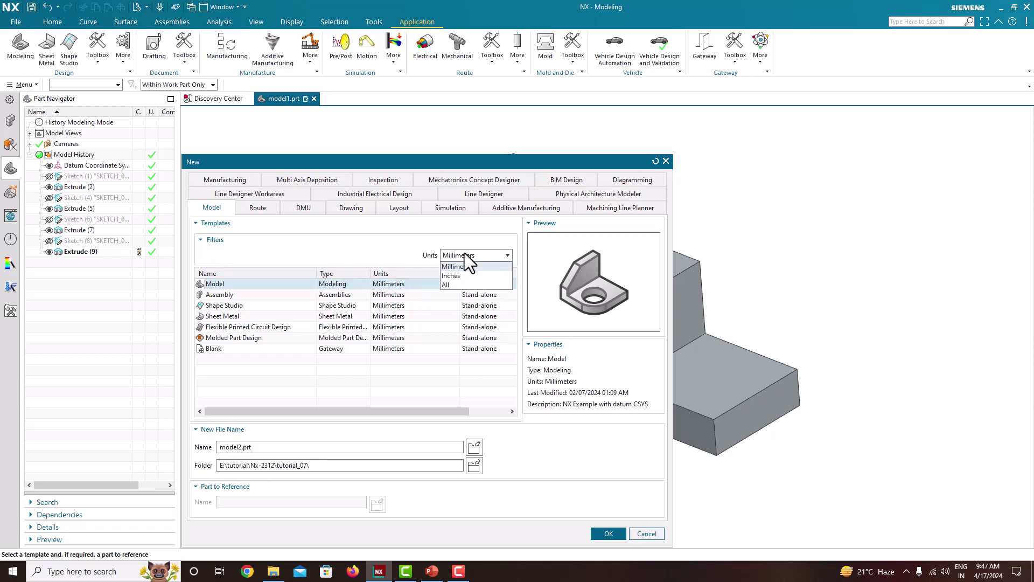
click(464, 253)
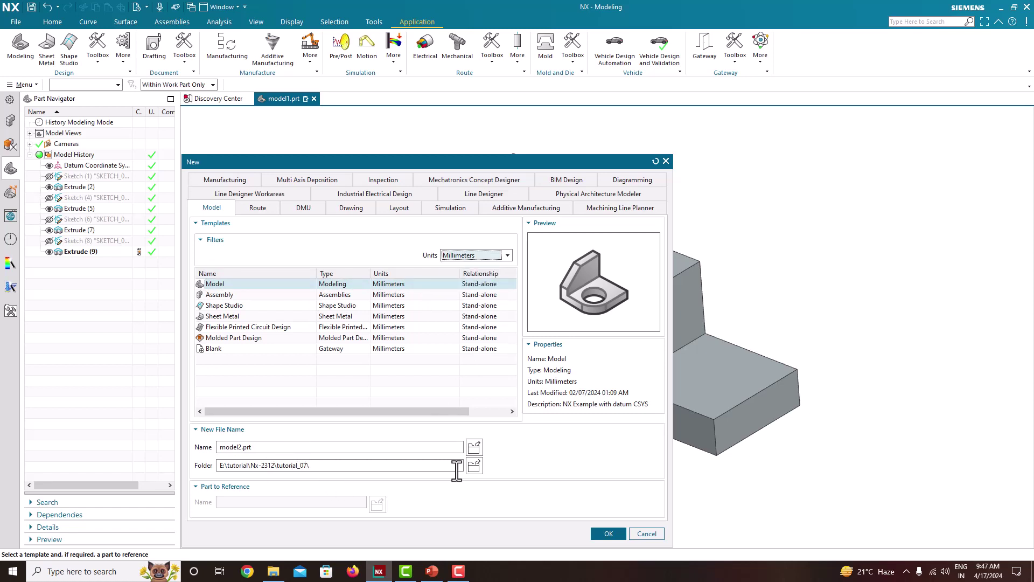
click(599, 537)
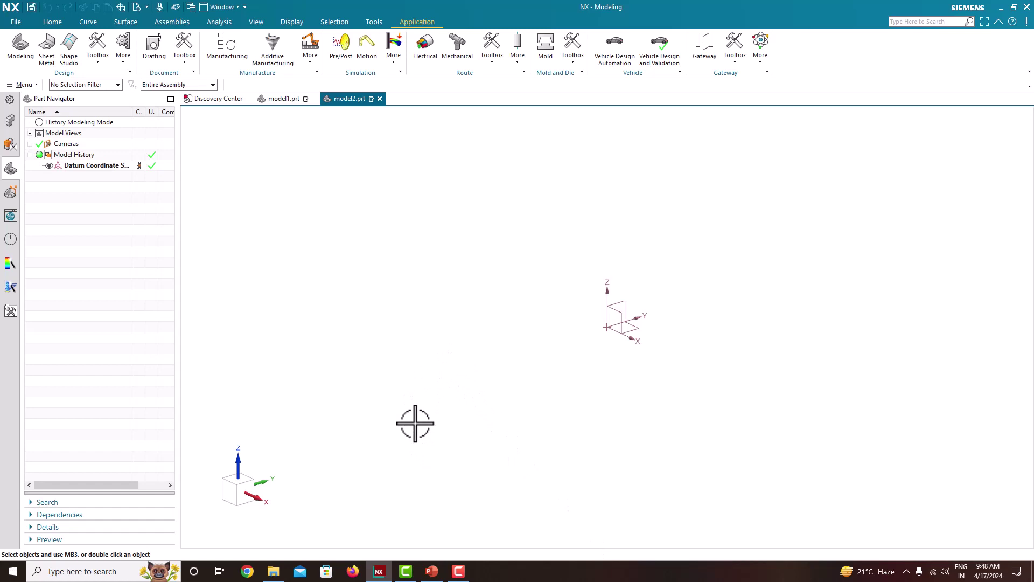
Step: Snap the modeling window beside File Explorer and open the reference drawing Untitled.png from the tutorial_07 folder, moving it clear of the model
key(super+Right)
click(378, 380)
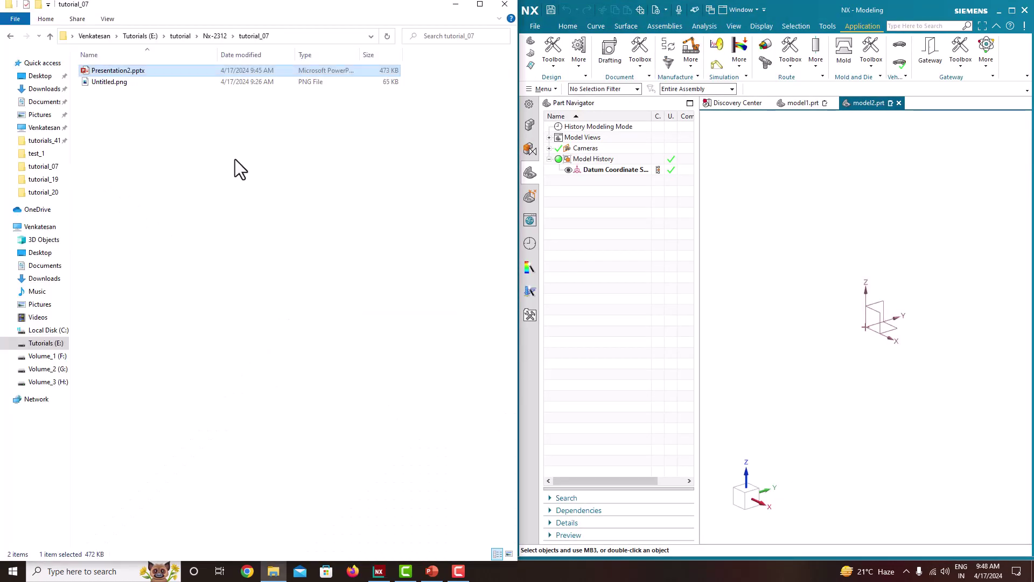
double_click(144, 82)
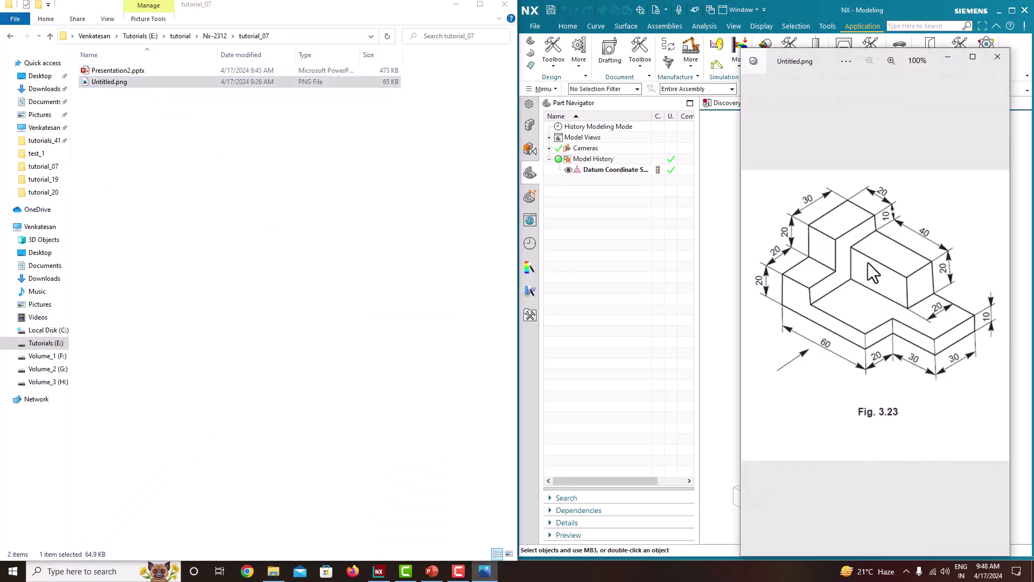
drag(810, 61, 72, 15)
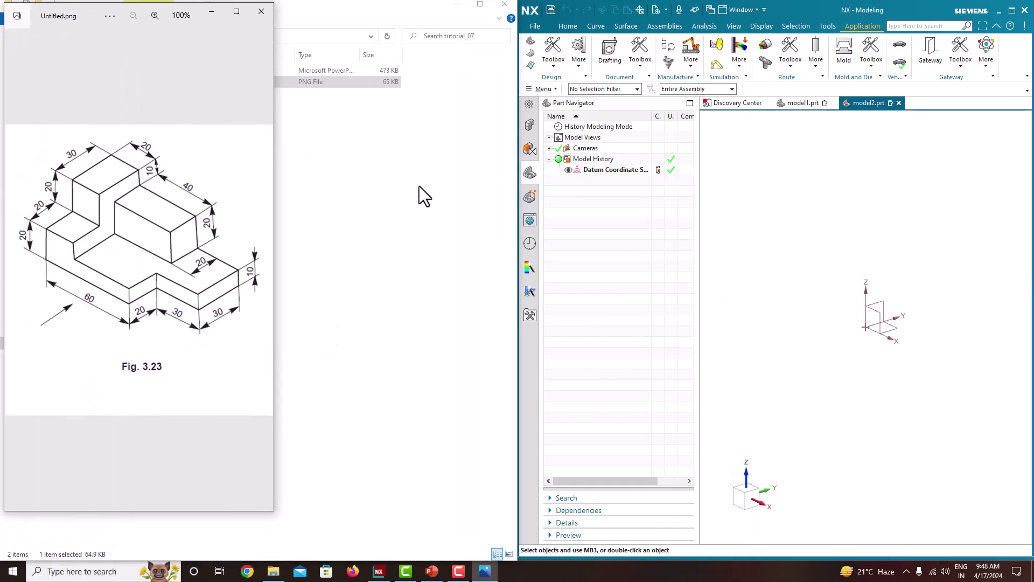
Step: Resize the NX window so it fills the space beside the Untitled.png reference drawing, keeping both in view
drag(517, 232, 241, 219)
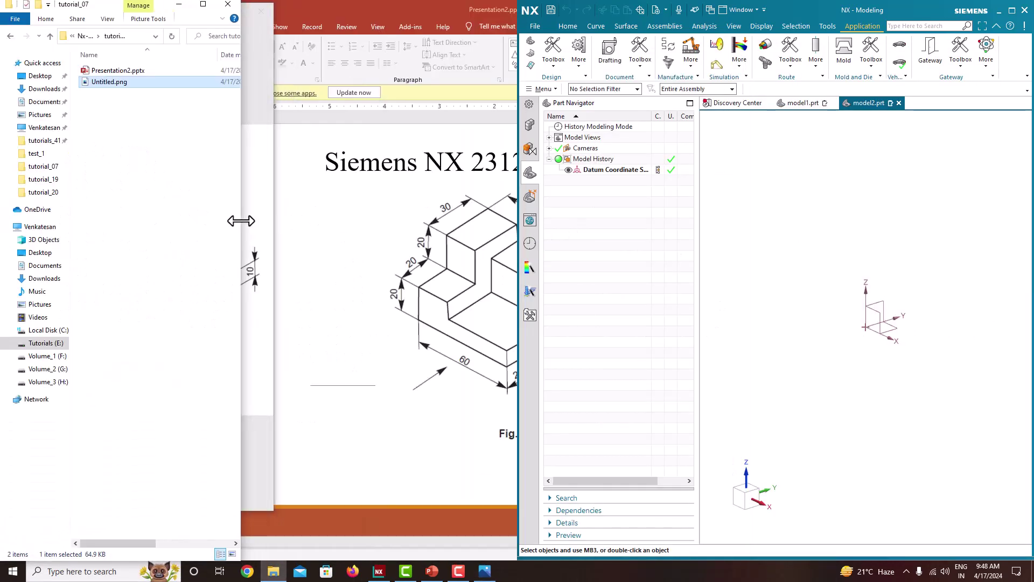
drag(517, 259, 261, 240)
click(485, 572)
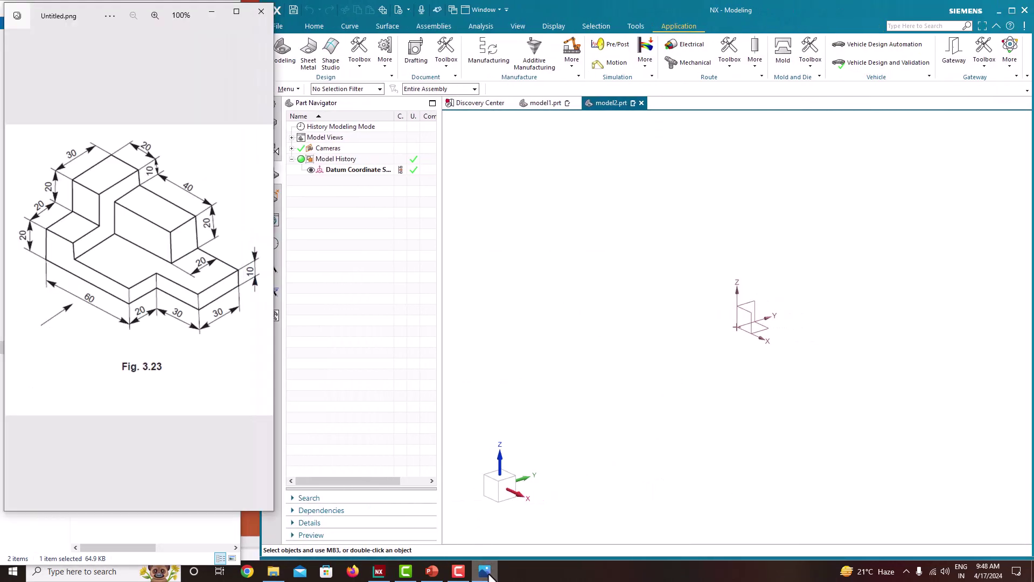
click(328, 348)
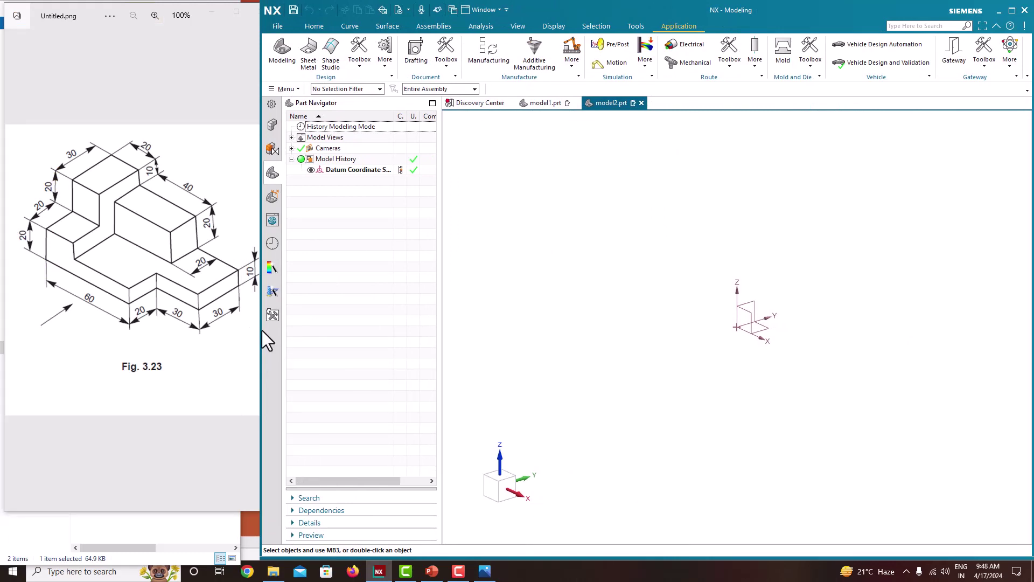
drag(262, 331, 277, 328)
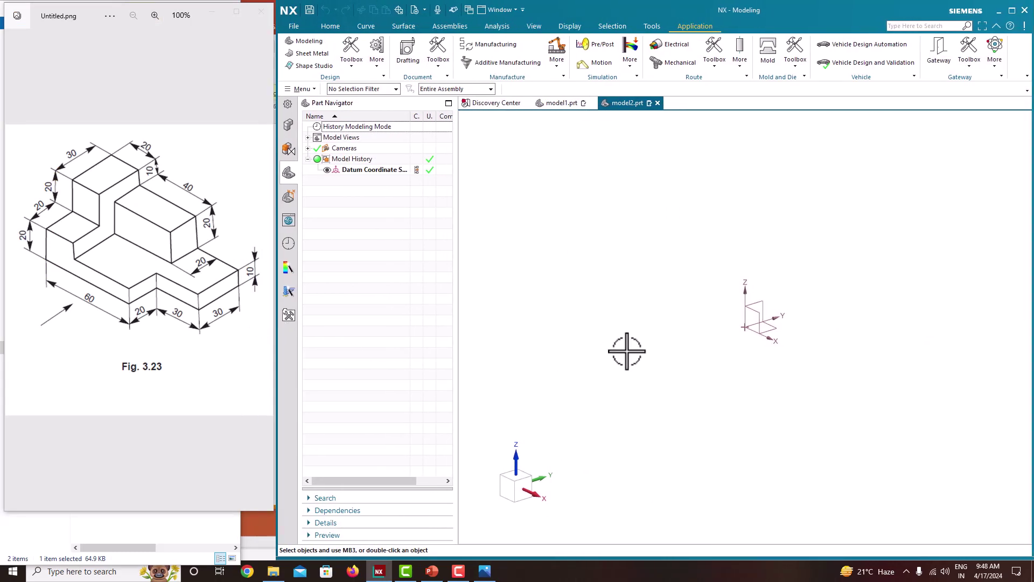
right_click(641, 355)
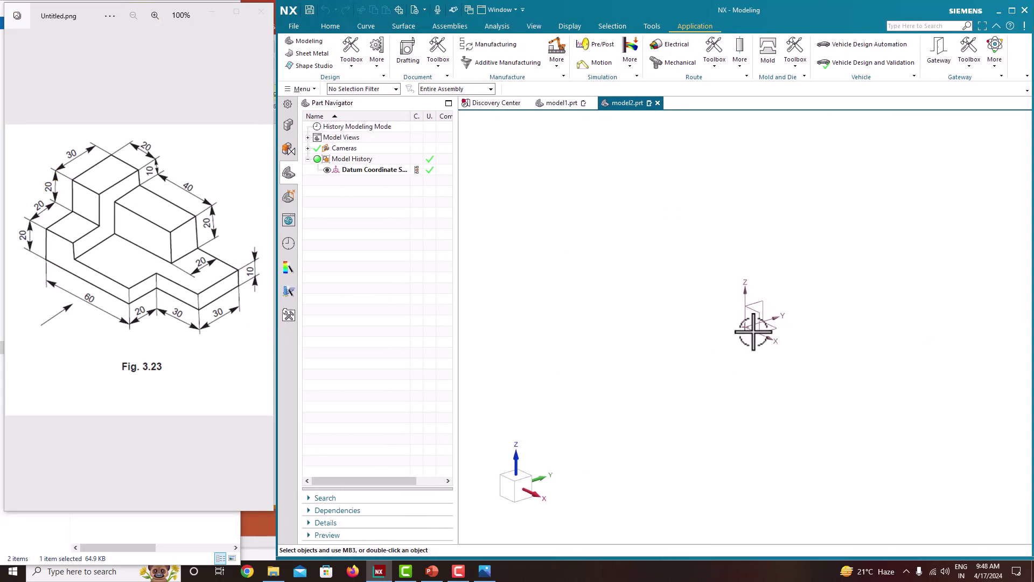
Step: Start a new sketch on the Top principal plane
click(330, 31)
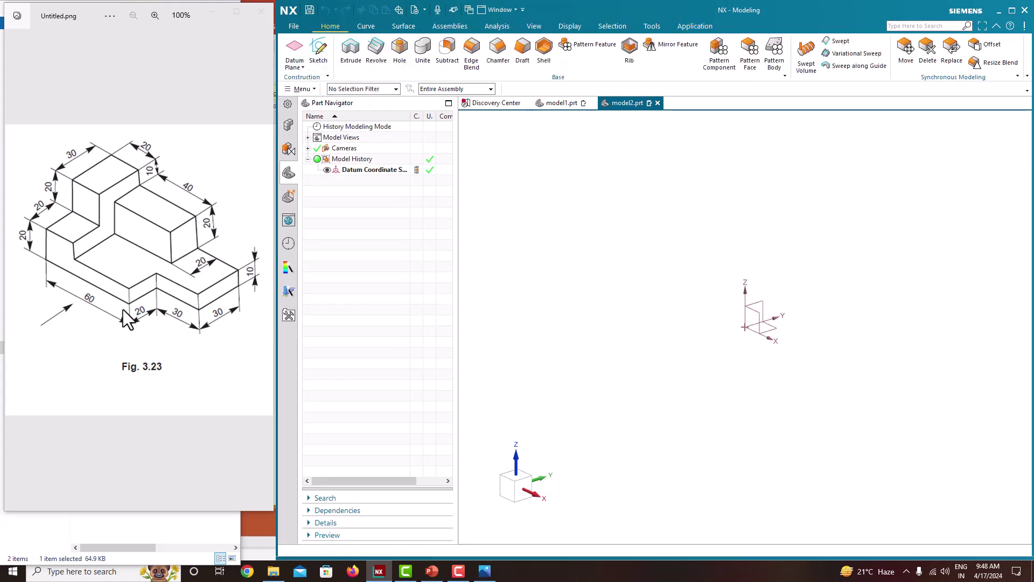
click(321, 61)
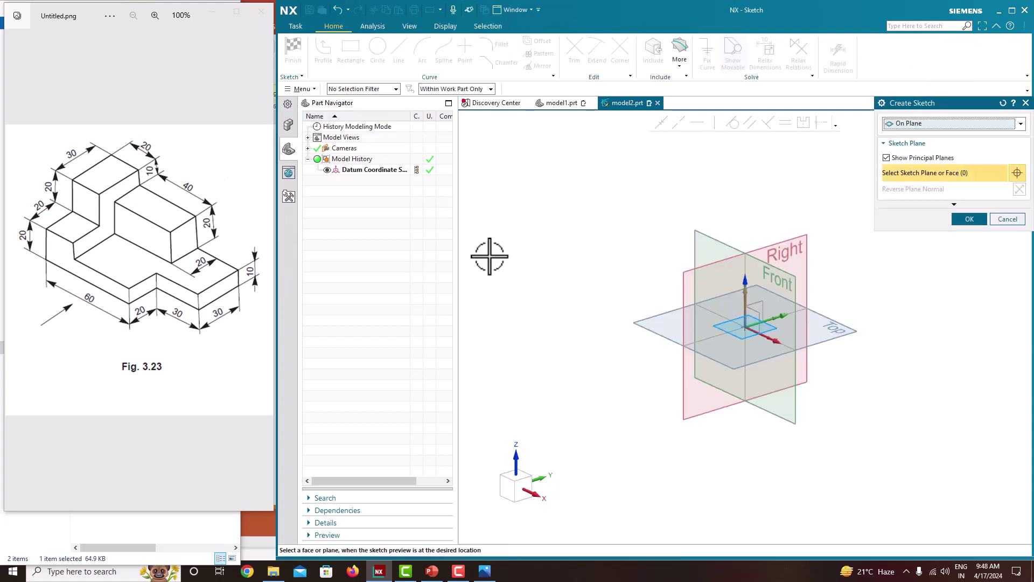
click(847, 330)
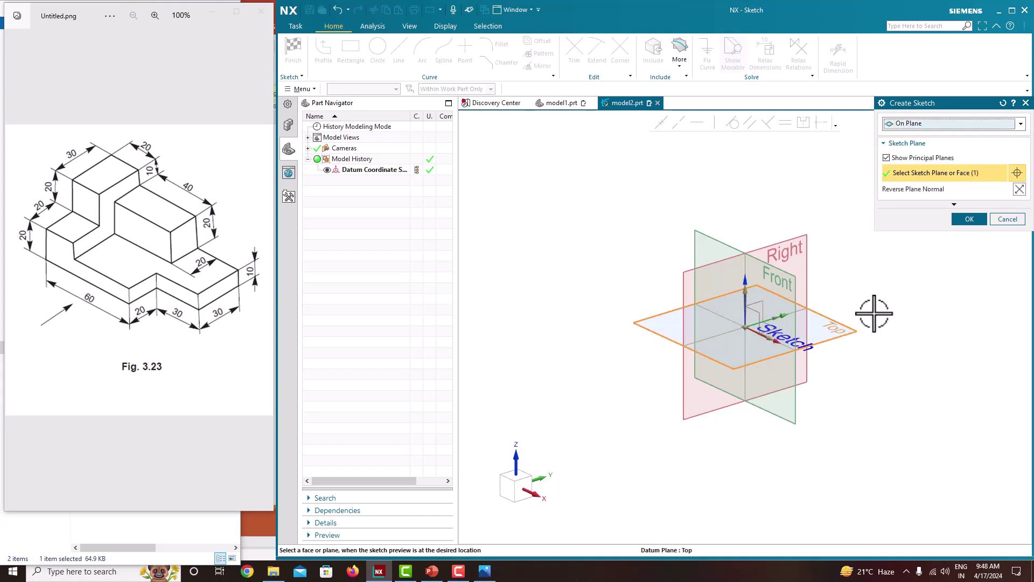
click(965, 225)
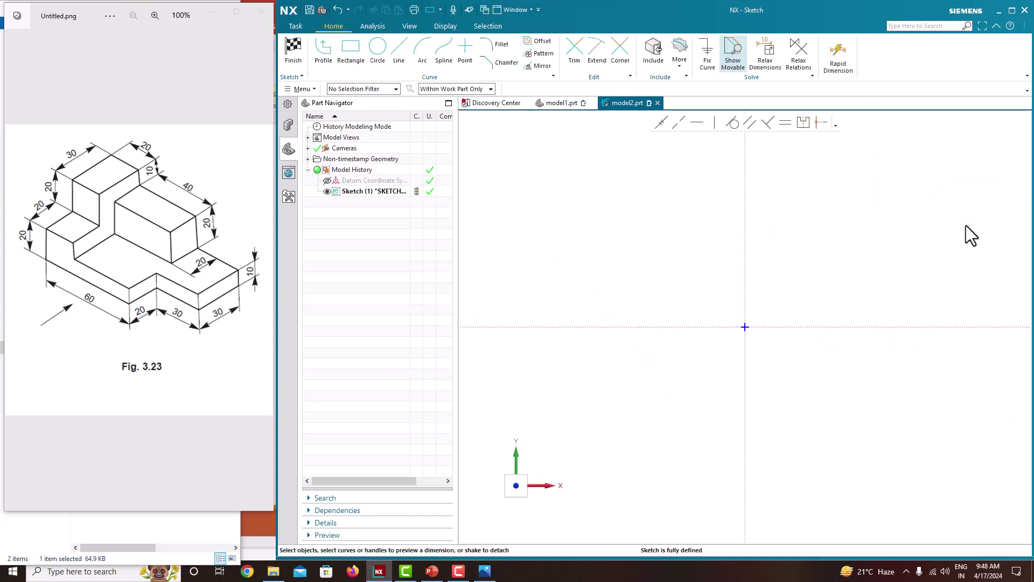
Step: Sketch a two-point rectangle about 50 mm high, spanning the vertical axis with its lower edge on the horizontal axis
click(351, 54)
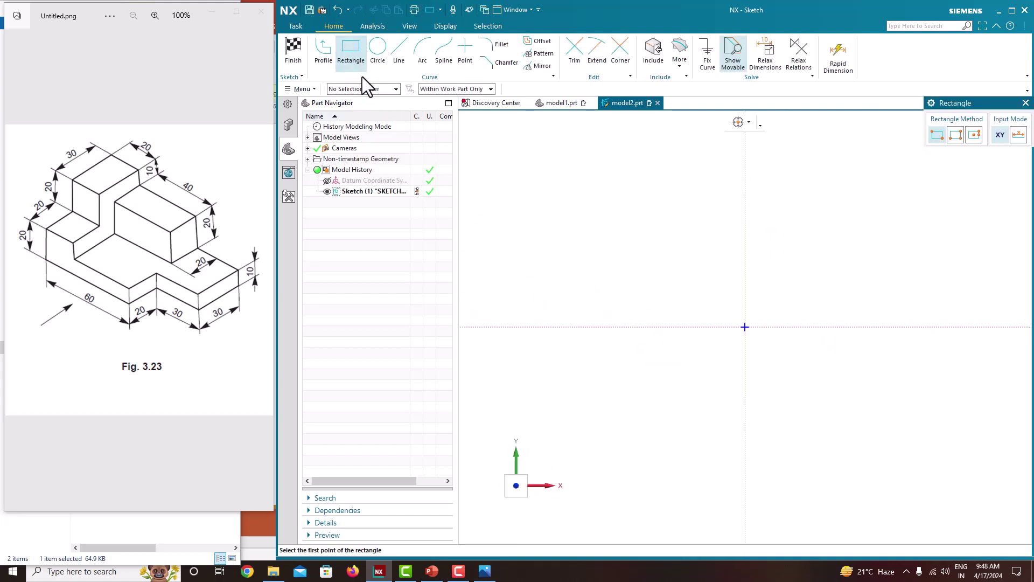
drag(959, 106, 363, 270)
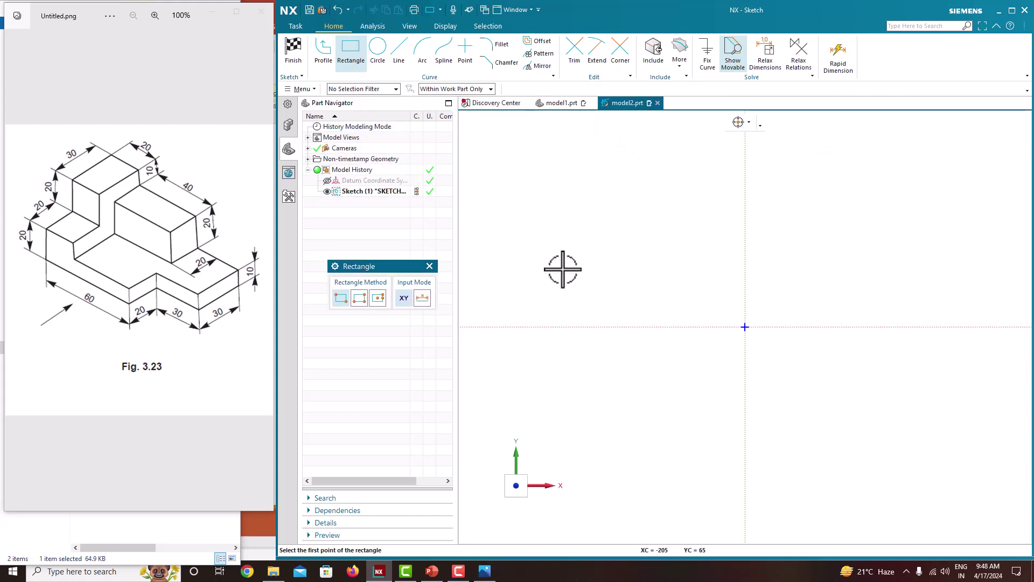
click(639, 283)
click(839, 327)
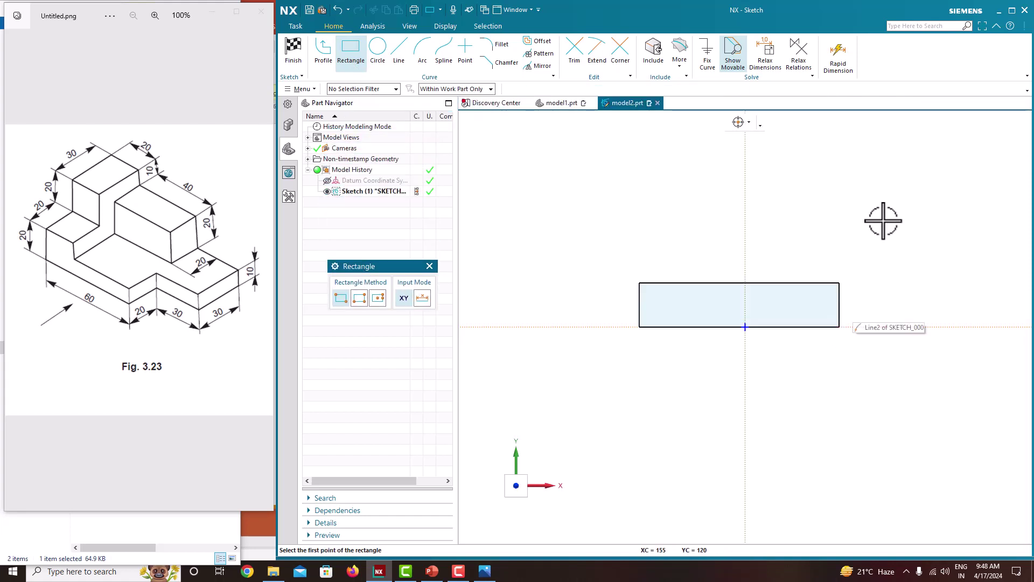
middle_click(884, 221)
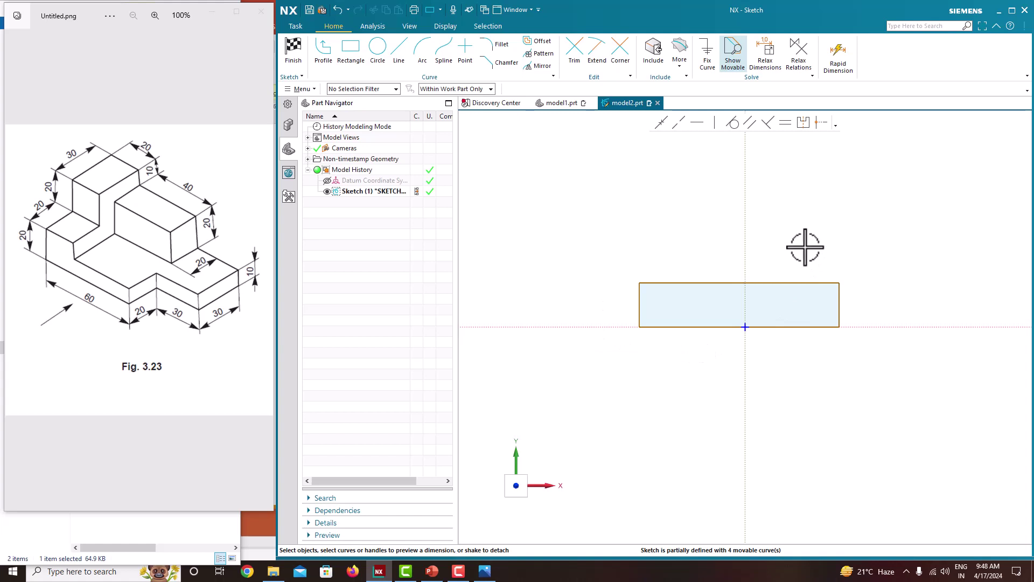
Step: Dimension the rectangle's upper edge and set its length to 100 mm
click(776, 284)
click(740, 263)
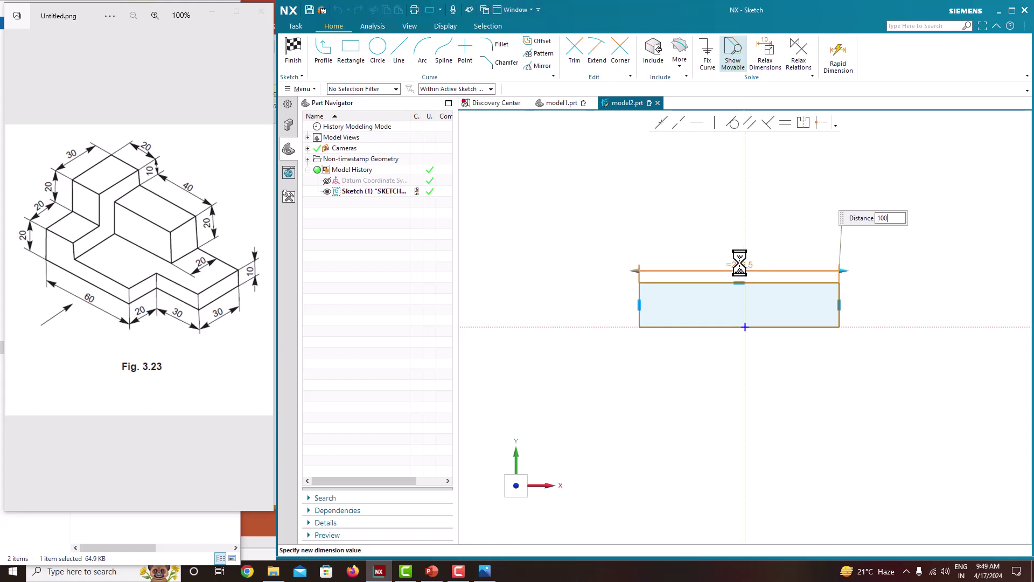
key(Return)
click(724, 295)
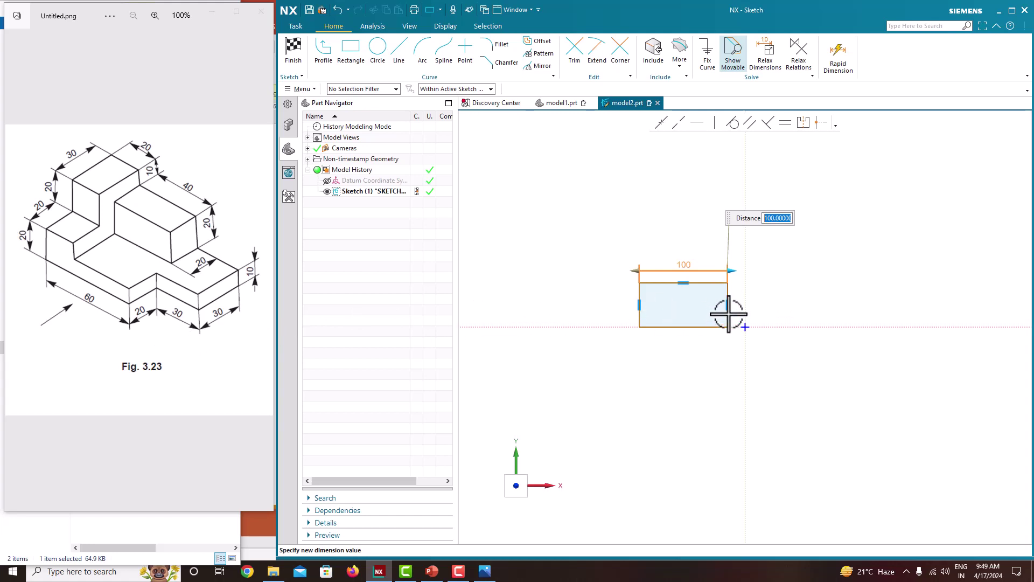
middle_click(818, 290)
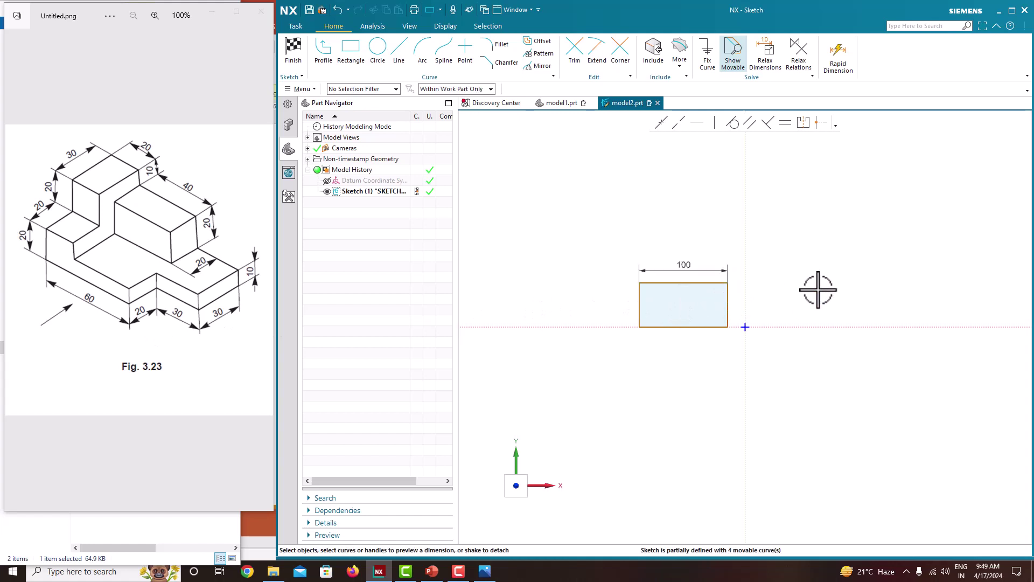
Step: Add a 50 mm height dimension to the rectangle's vertical edge nearest the origin
click(731, 300)
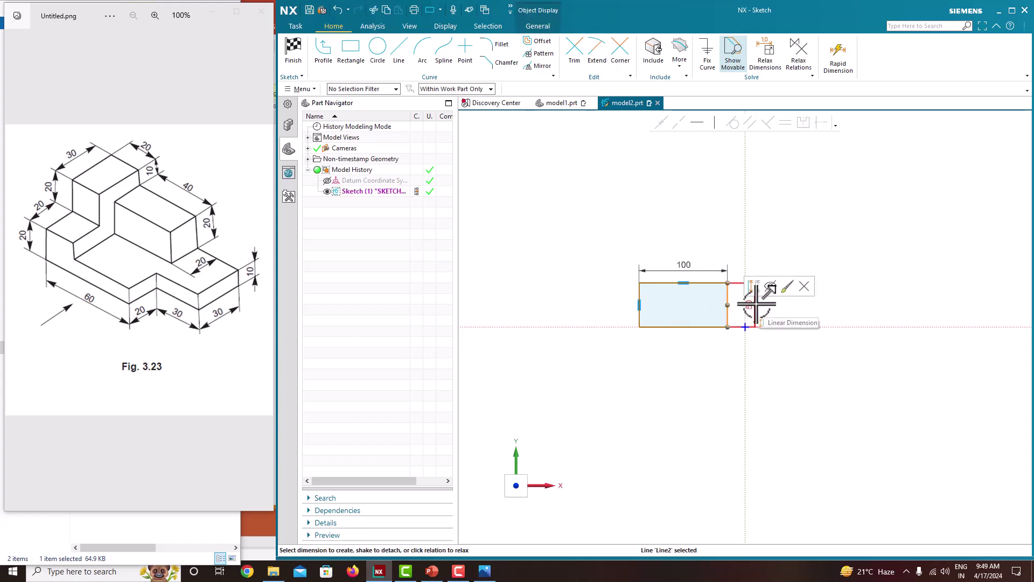
click(759, 307)
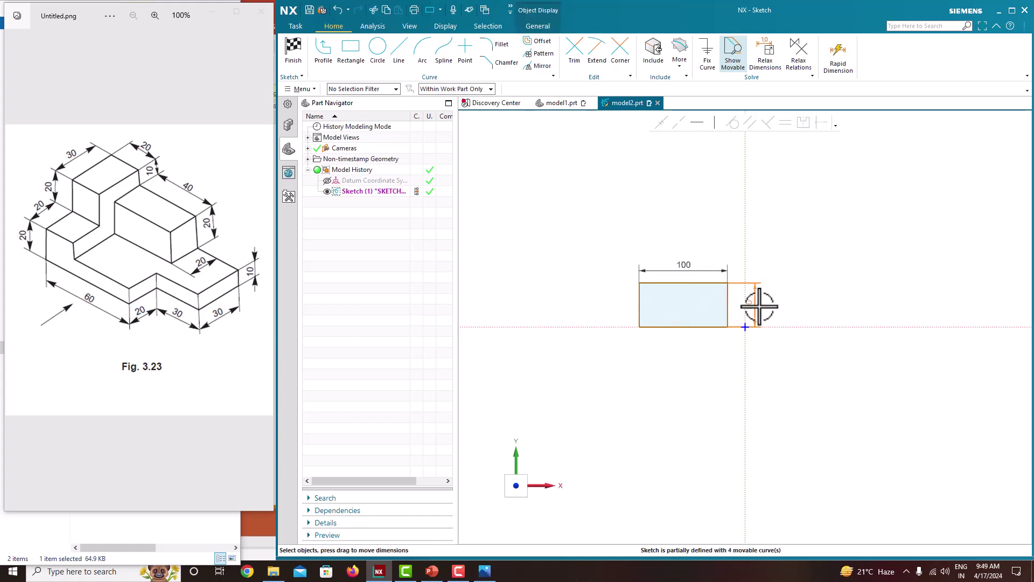
key(Return)
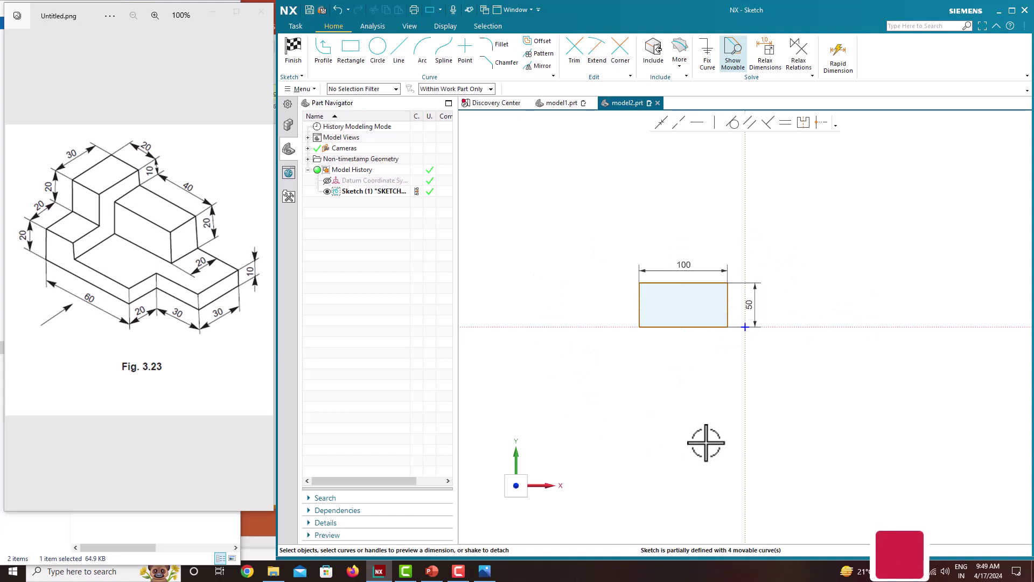
Step: Make the rectangle's two upper corners symmetric about the vertical sketch axis
click(801, 125)
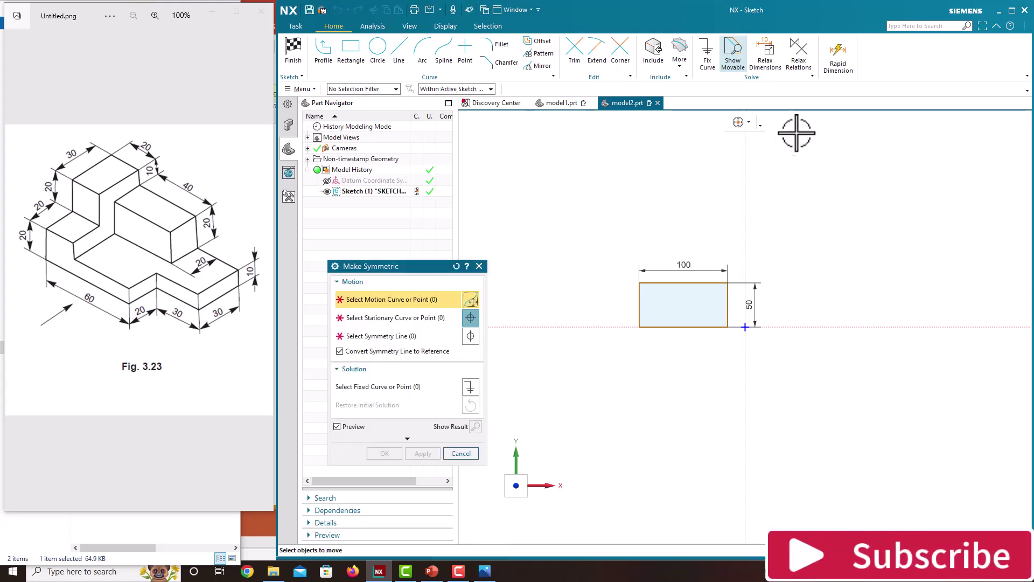
click(640, 283)
click(727, 274)
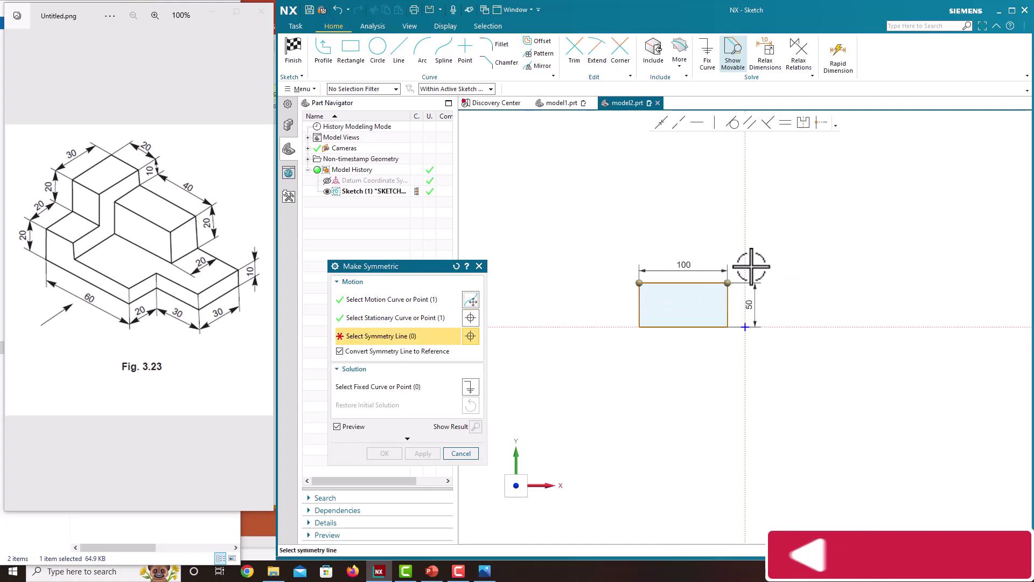
click(746, 234)
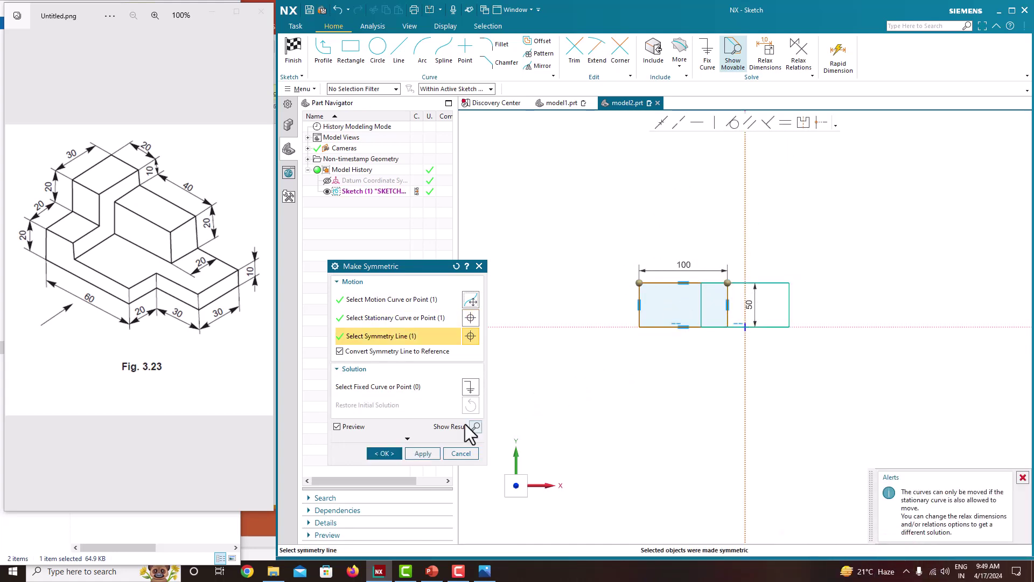
click(393, 452)
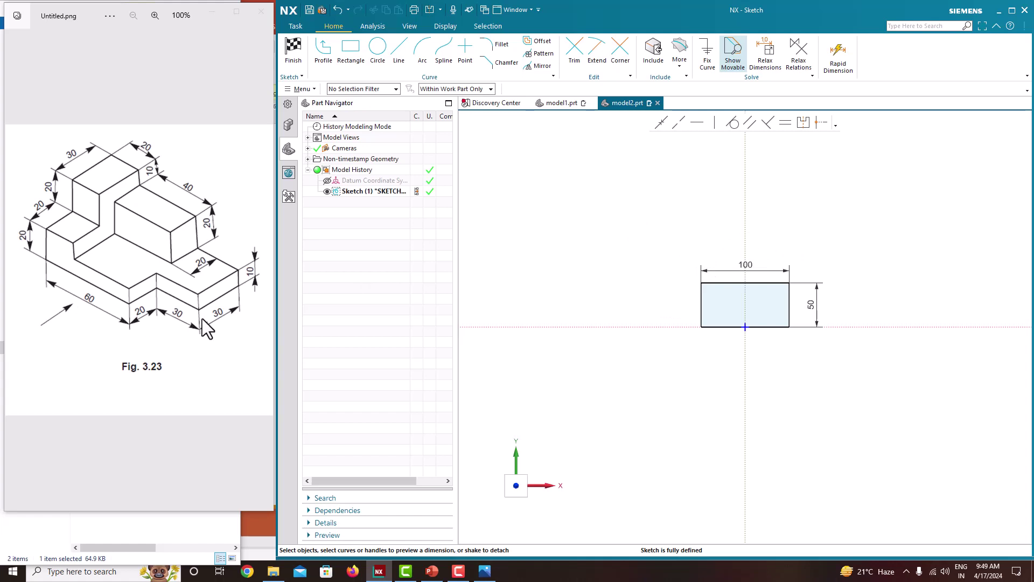
Step: Set the rectangle's width to 90 mm and finish the sketch
double_click(745, 265)
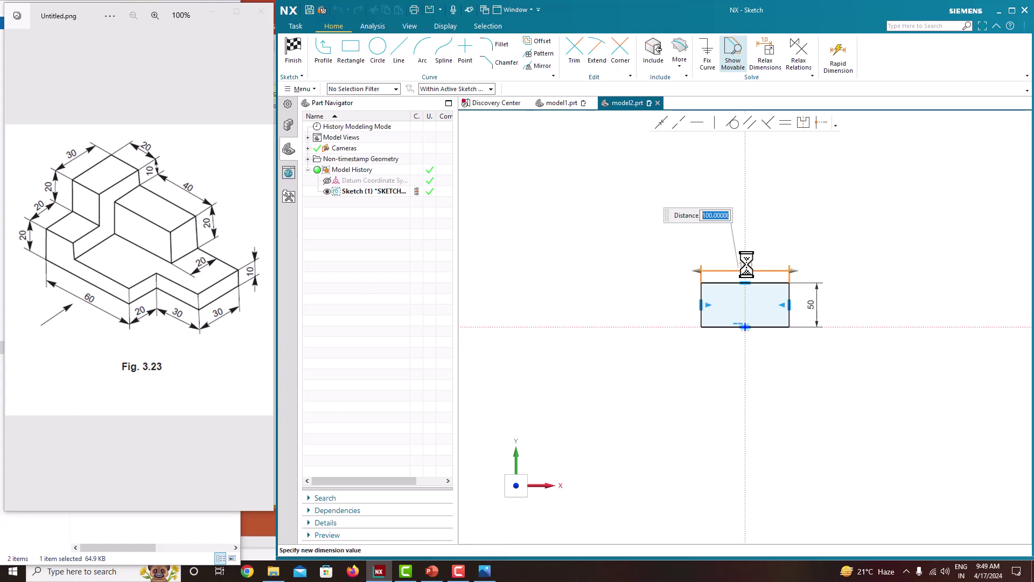
text(90)
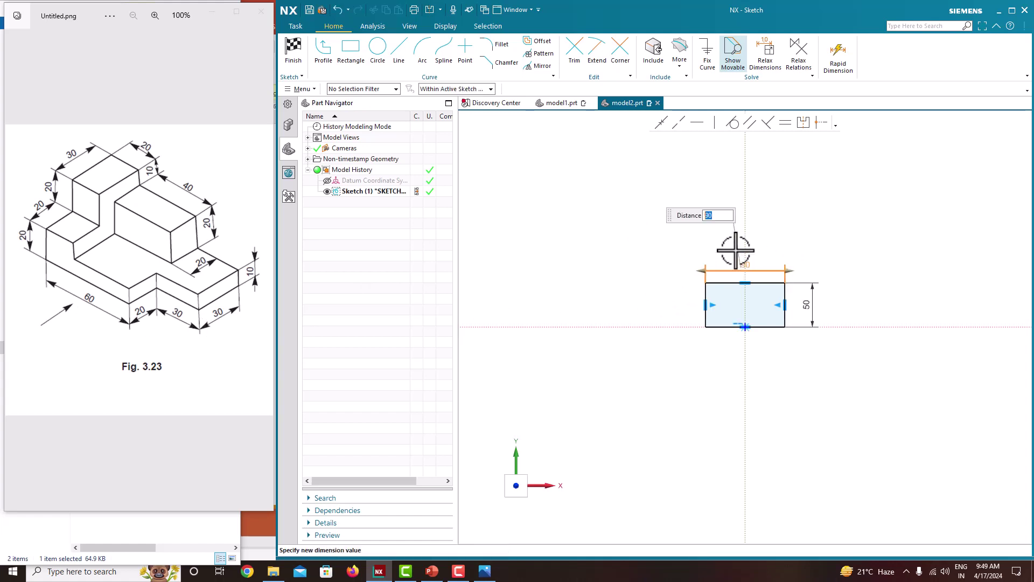
key(Return)
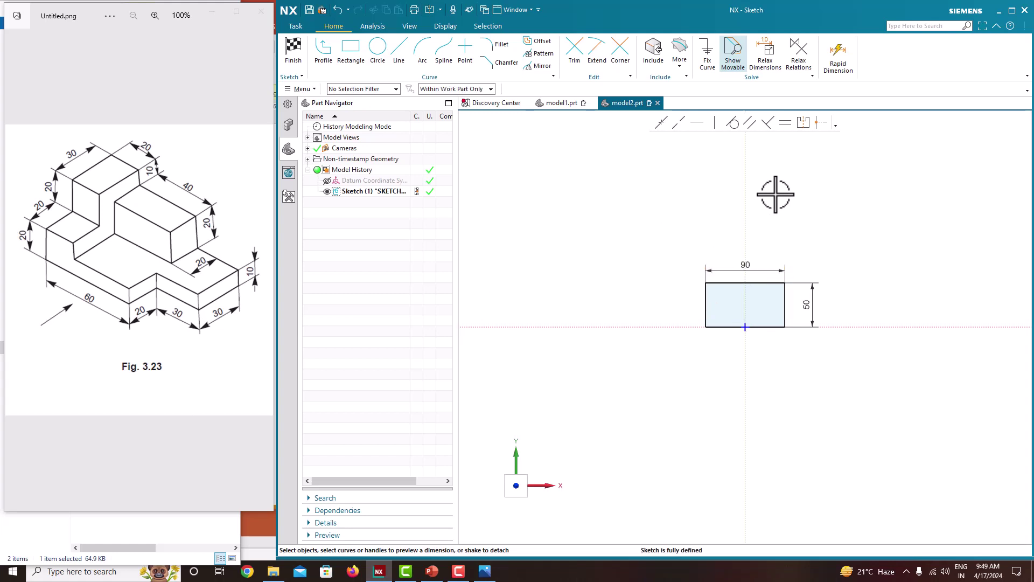
right_click(784, 224)
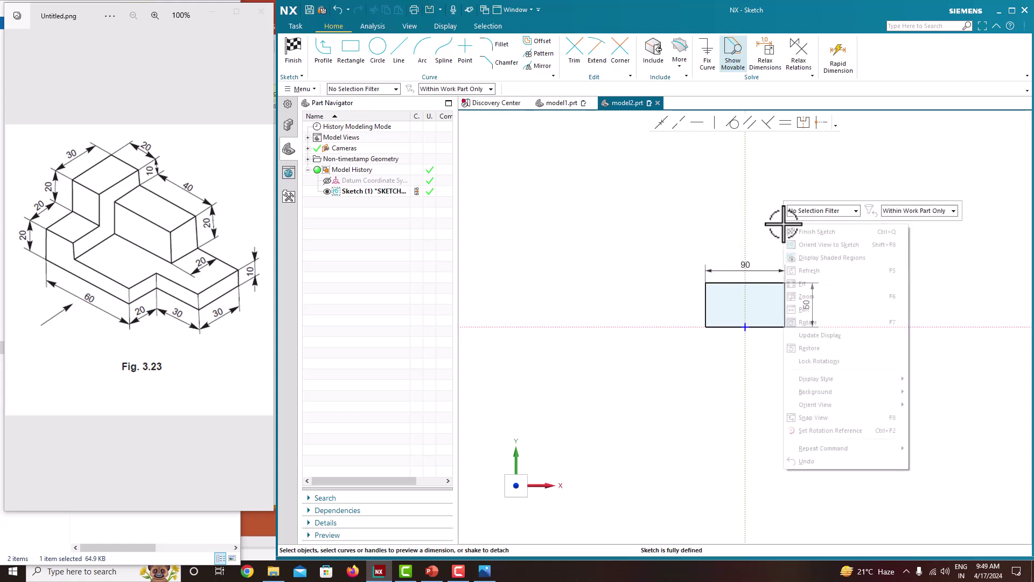
click(794, 231)
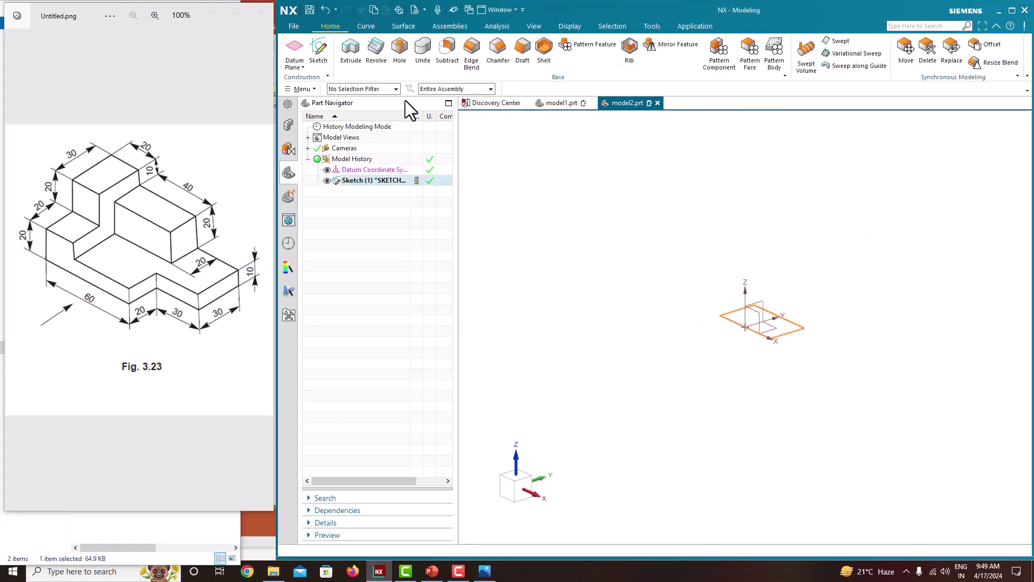
Step: Extrude the base sketch symmetrically with a 10 mm distance, and hide the sketch
click(350, 51)
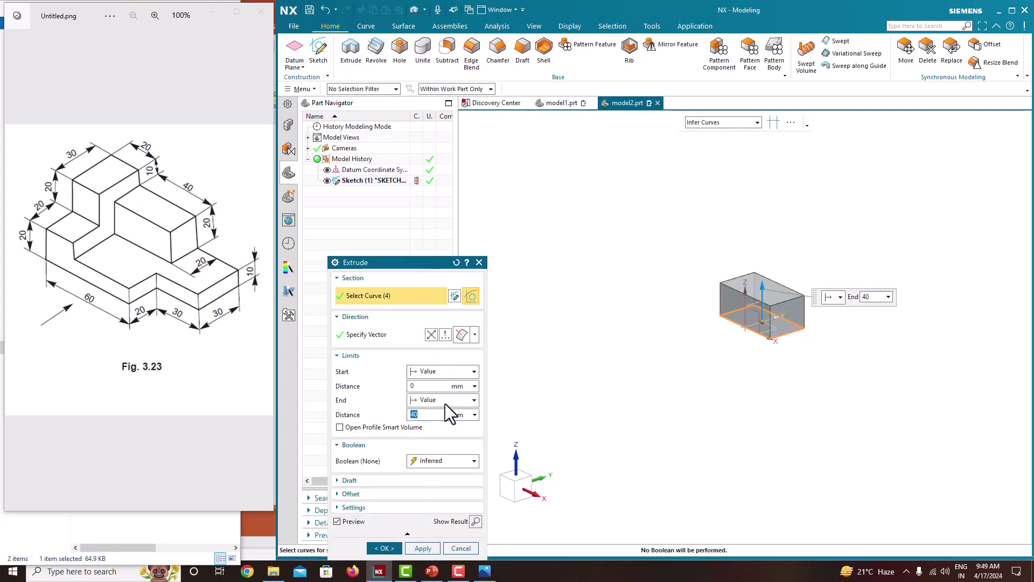
drag(412, 264, 406, 118)
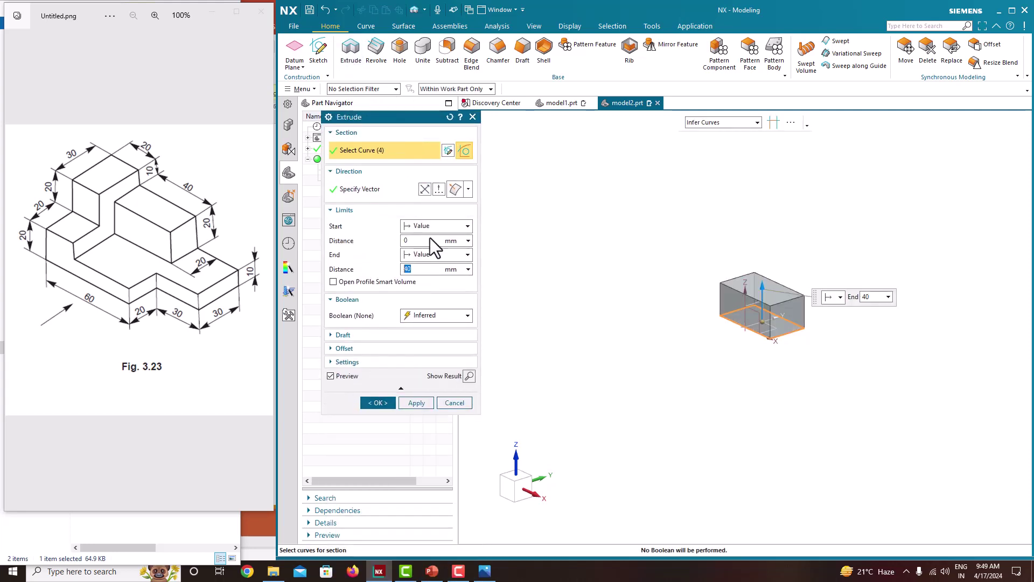
click(430, 257)
click(429, 288)
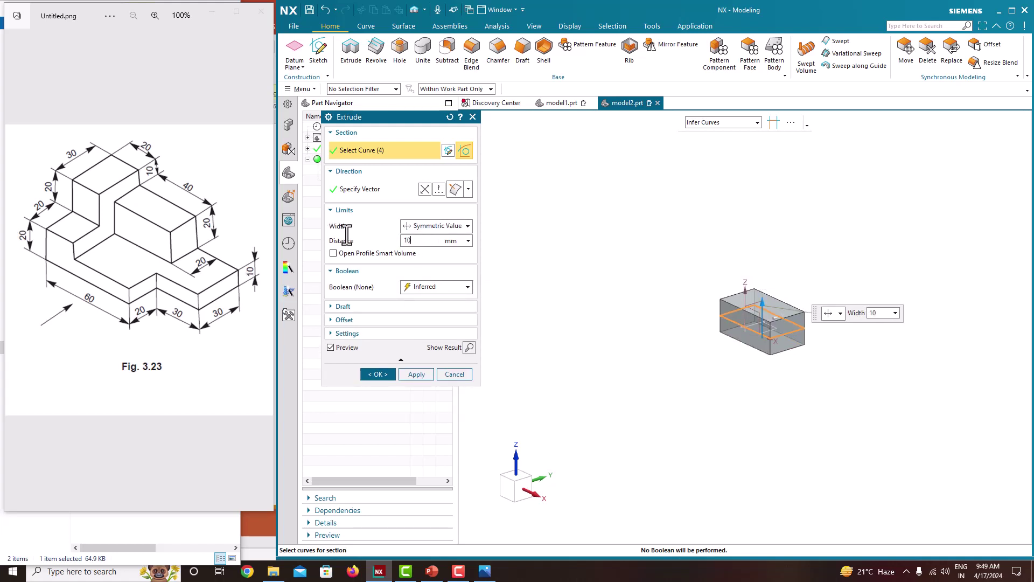
key(Return)
click(377, 373)
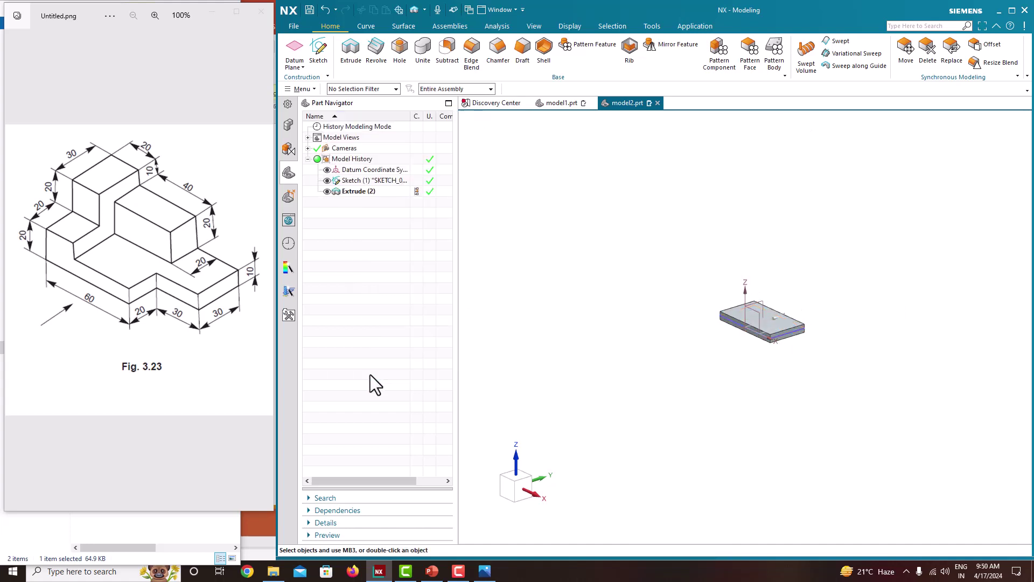
middle_drag(623, 317, 641, 336)
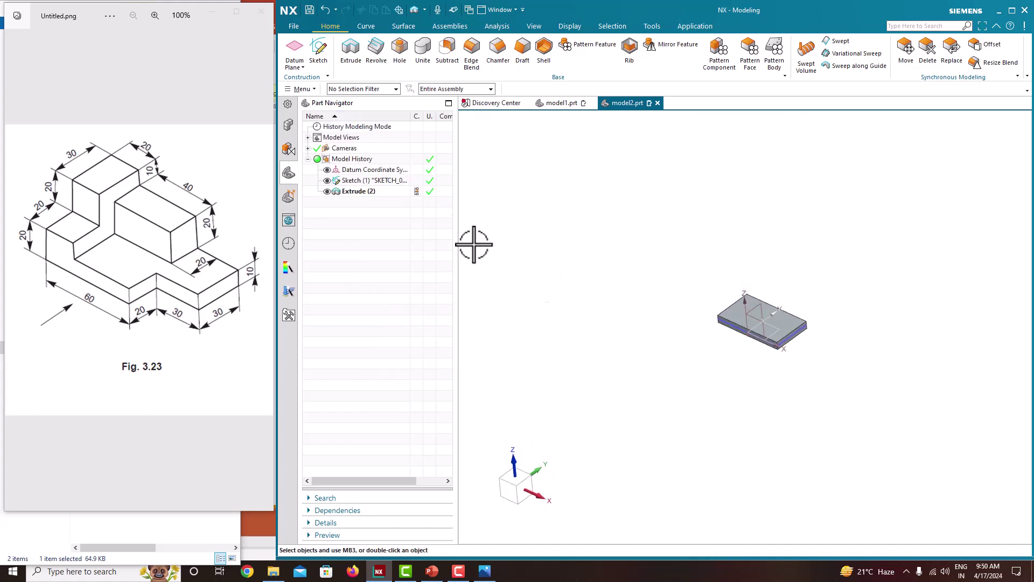
click(327, 181)
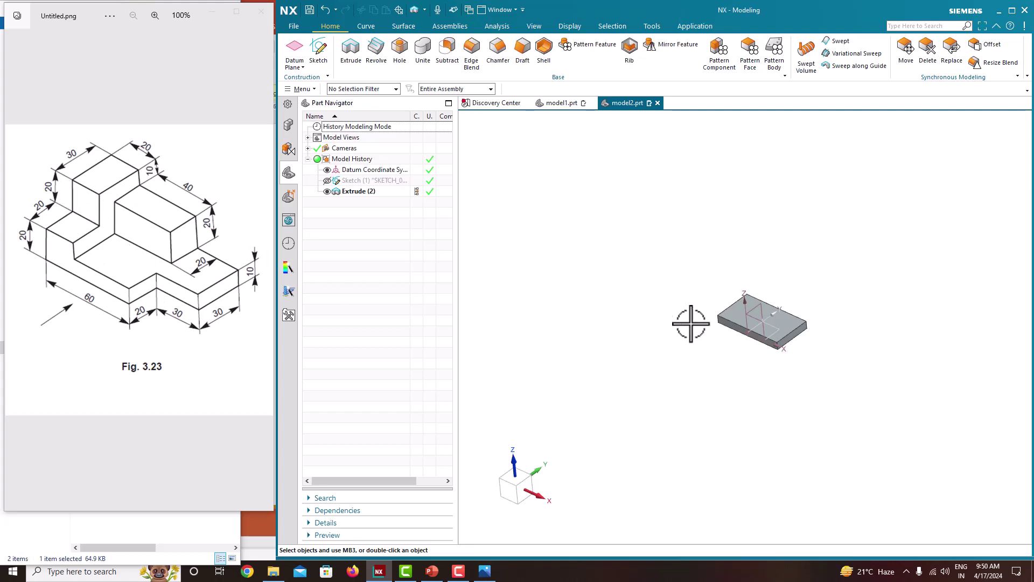
Step: Create a sketch on the plate's short end face on the negative X side
middle_drag(683, 322, 787, 340)
key(Home)
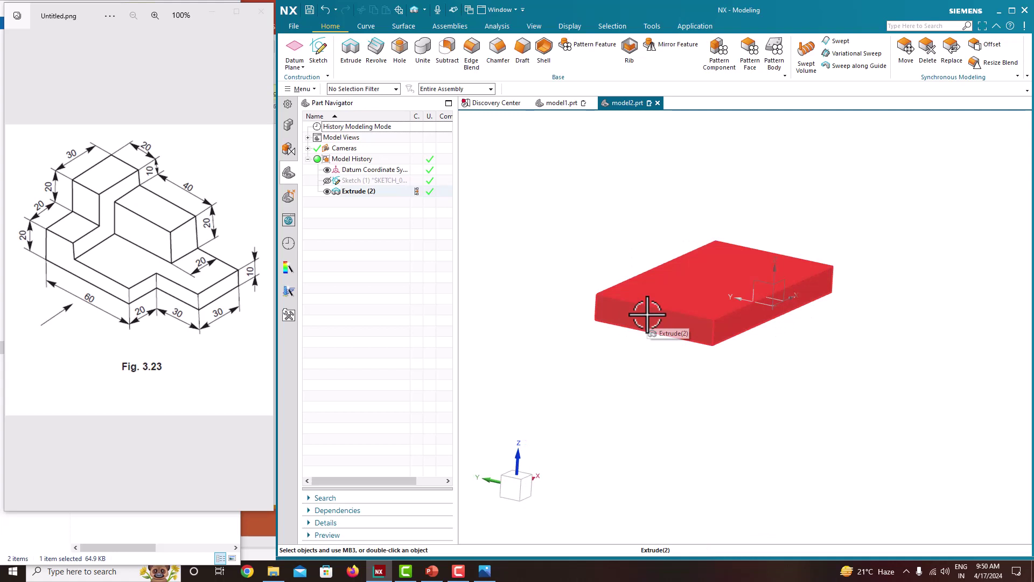
click(320, 61)
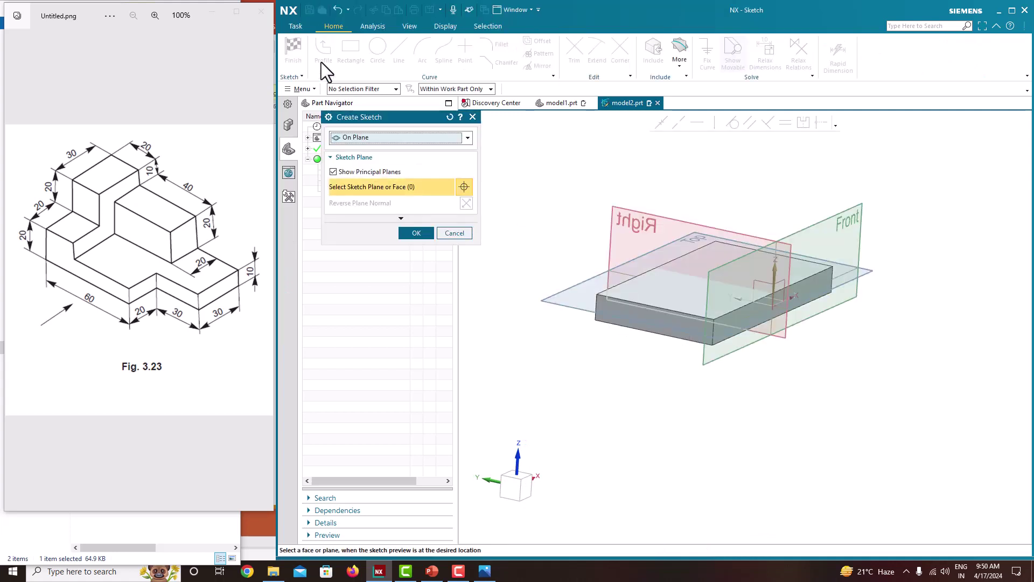
click(600, 305)
mouse_move(600, 307)
middle_down()
mouse_move(661, 362)
mouse_move(653, 351)
middle_up()
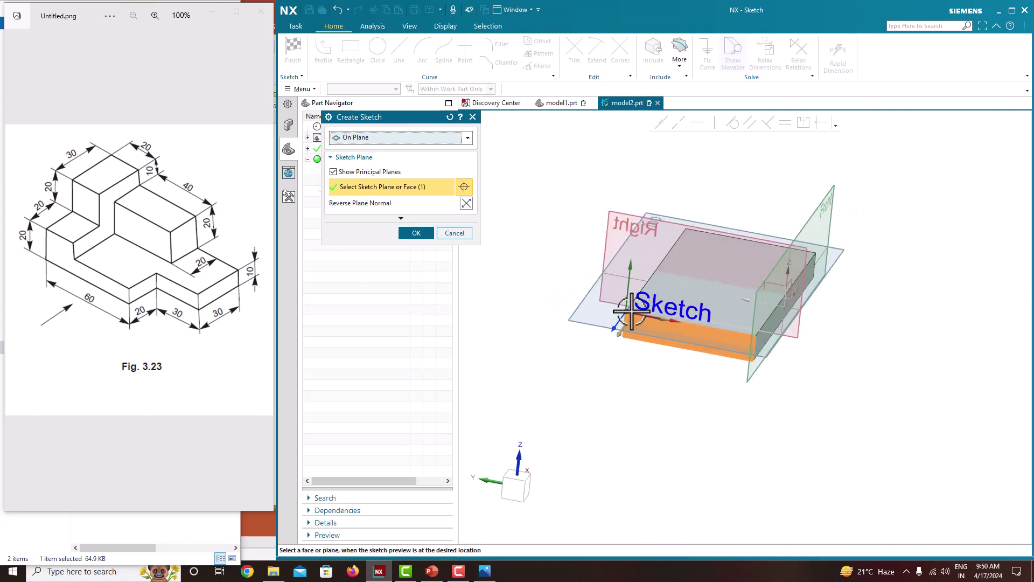
scroll(632, 312, up, 3)
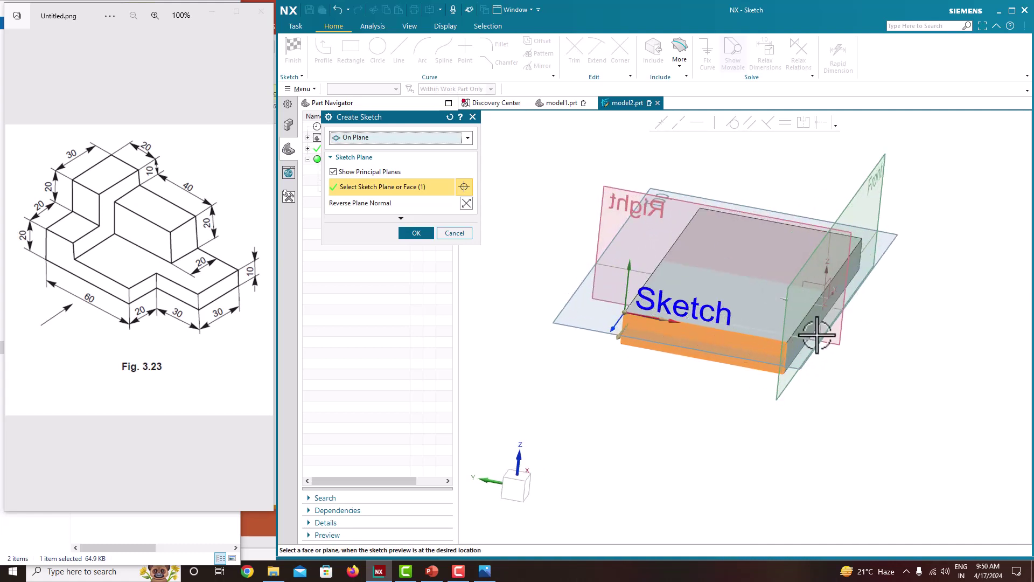
click(414, 233)
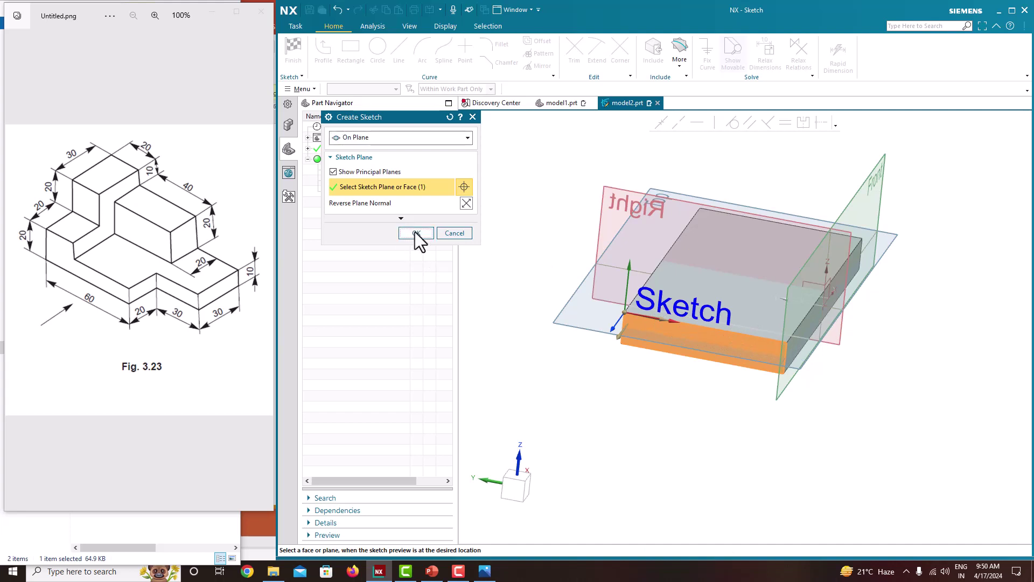
scroll(899, 364, down, 2)
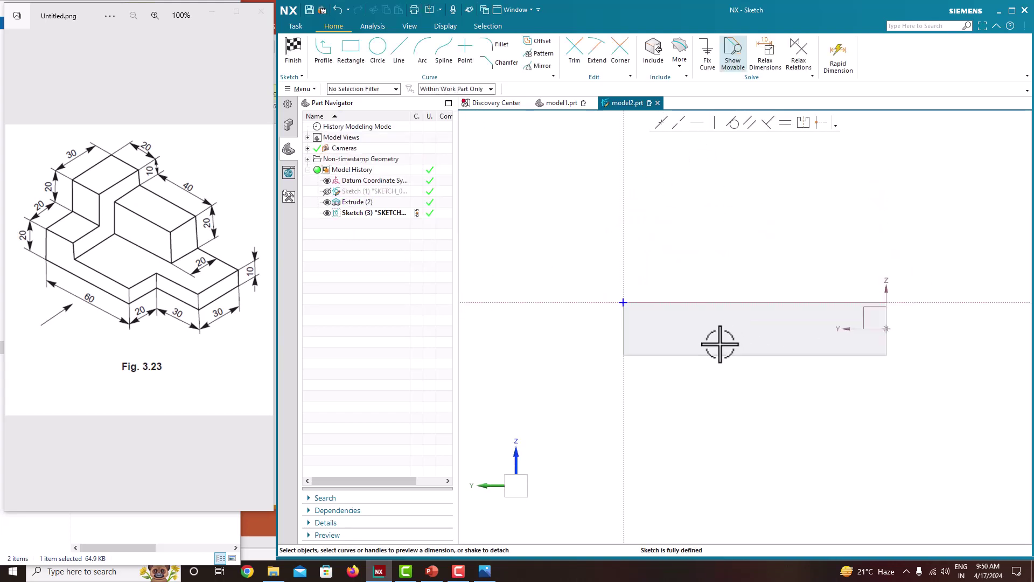
scroll(845, 302, up, 1)
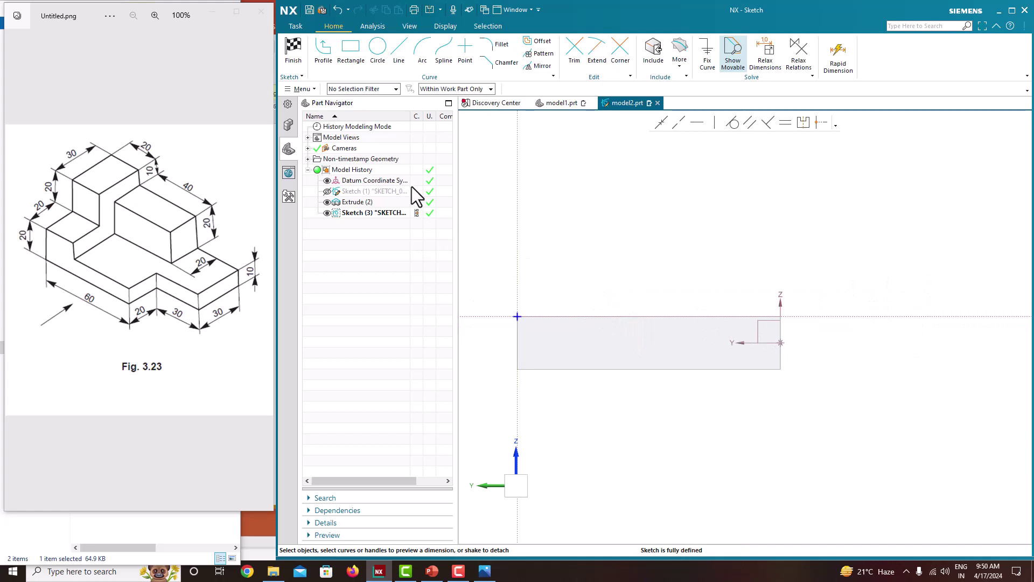
Step: Sketch a closed L-shaped profile across the plate's upper edge, its tall part about 24.5 mm wide, with selection scope Within Work Part Only
click(325, 54)
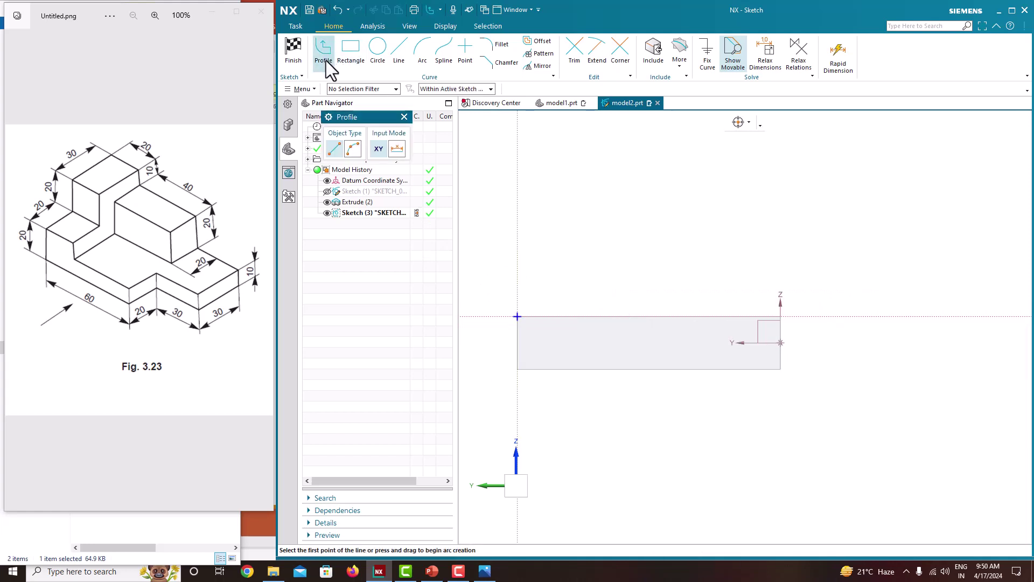
click(466, 90)
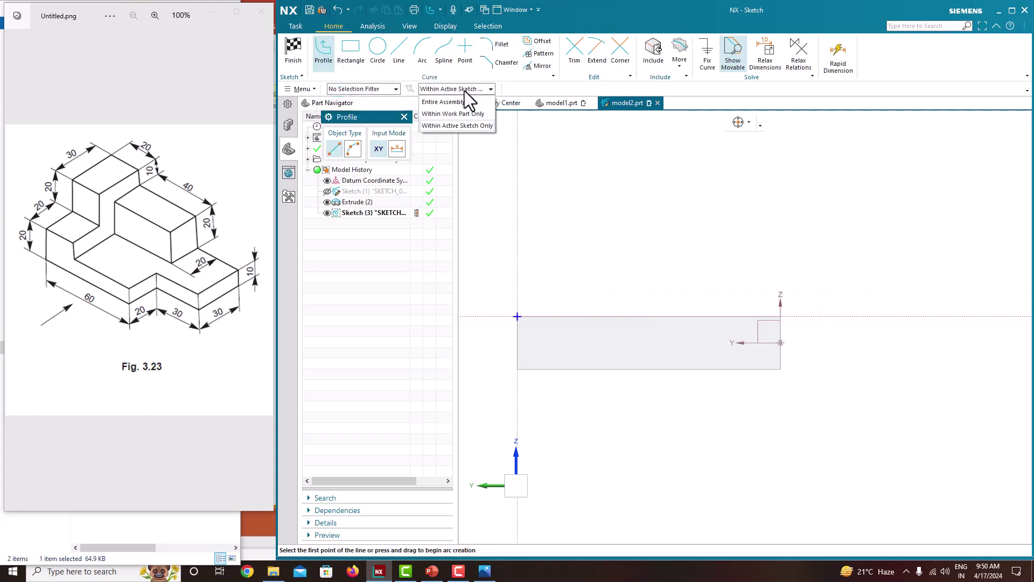
click(439, 114)
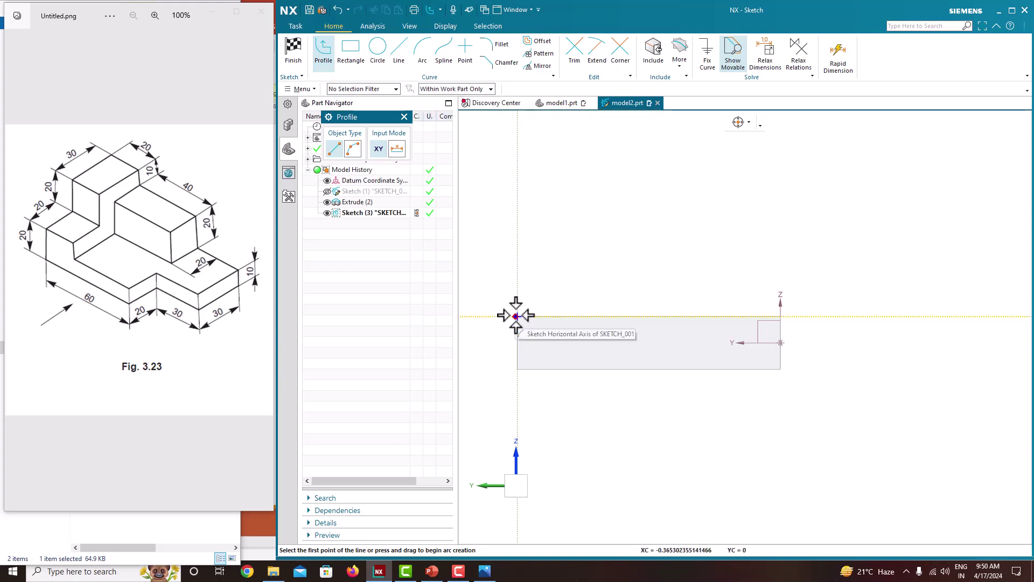
click(517, 316)
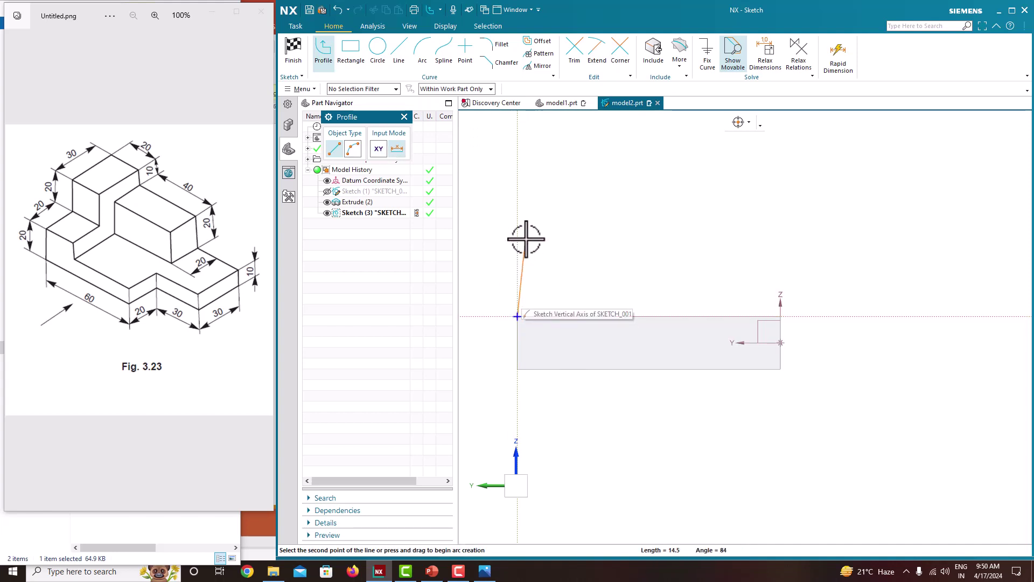
click(517, 184)
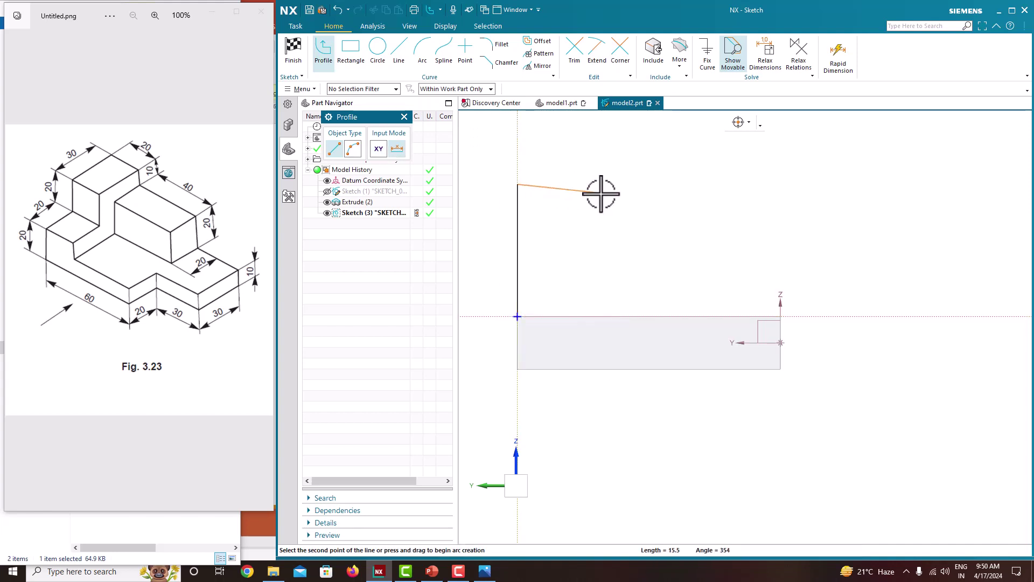
click(647, 185)
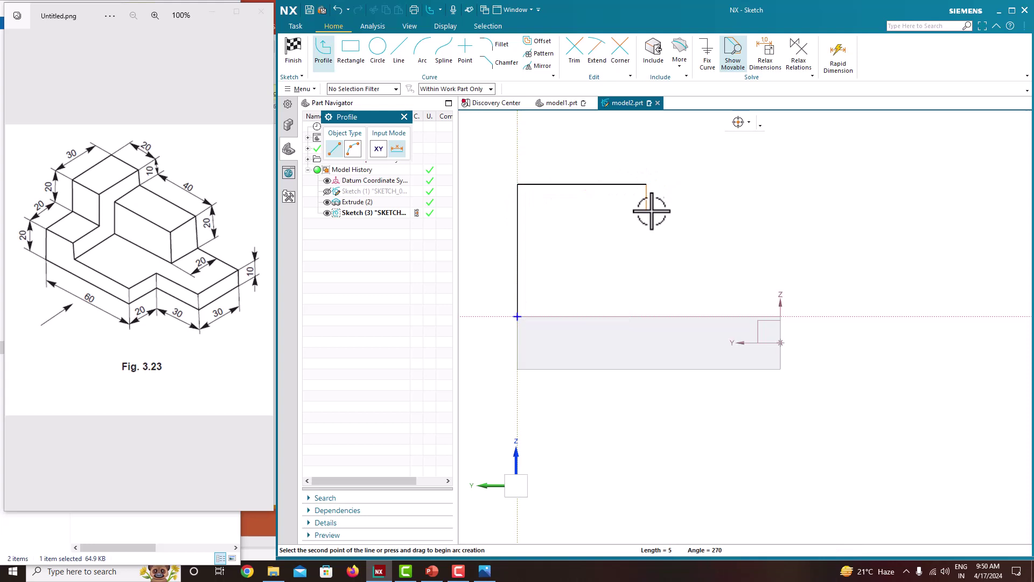
click(648, 260)
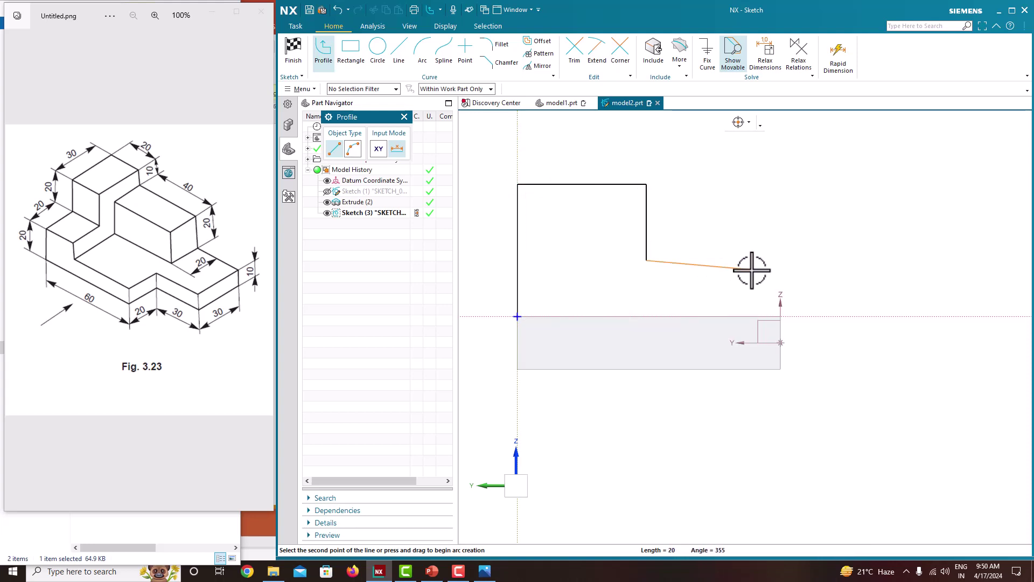
click(781, 260)
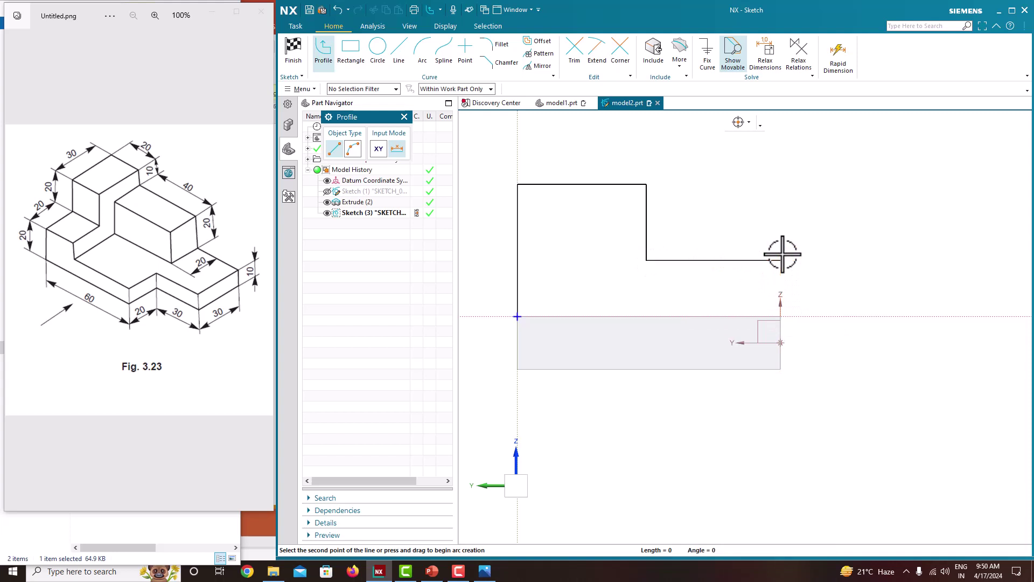
click(780, 316)
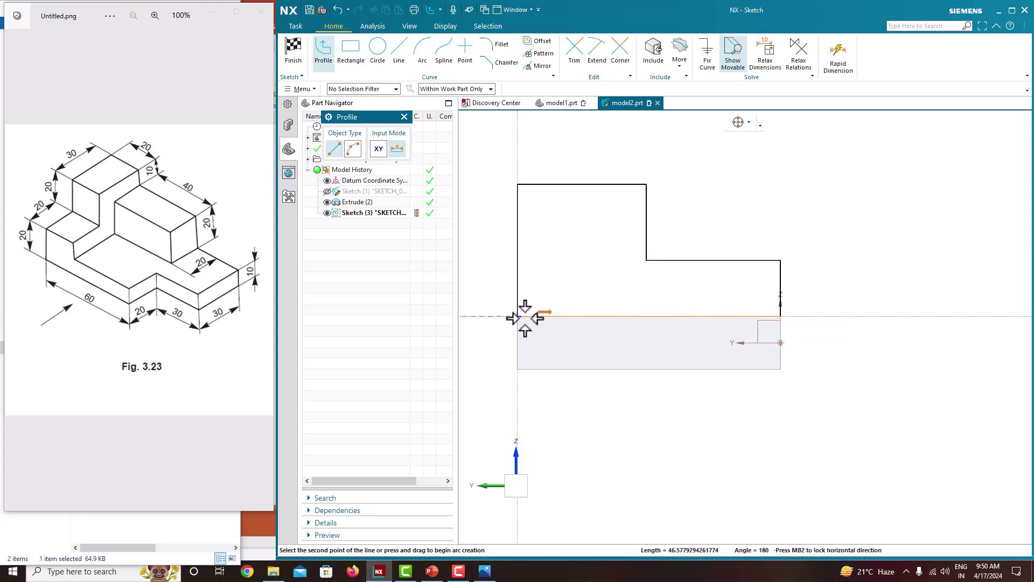
click(518, 317)
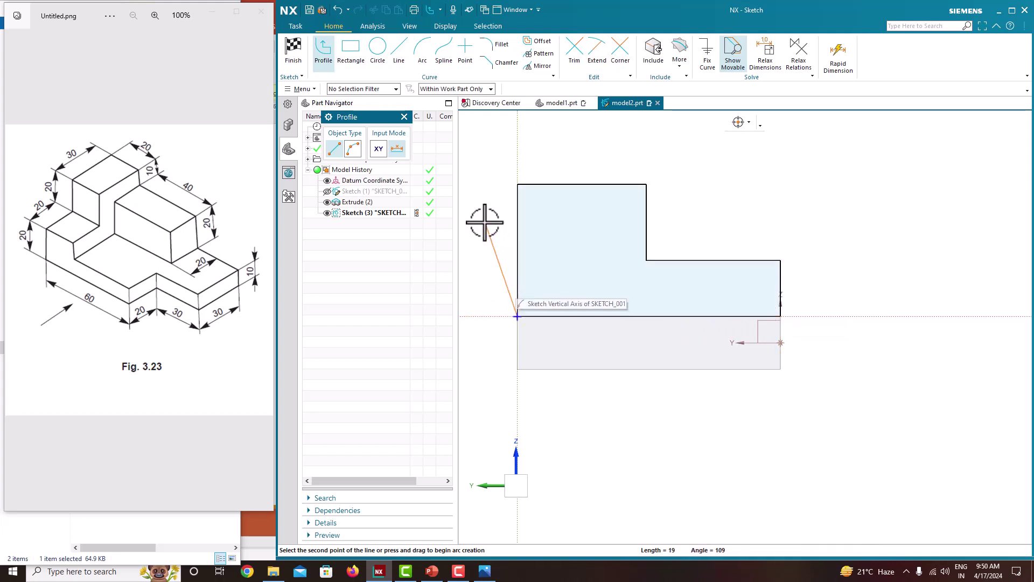
key(Escape)
scroll(485, 222, down, 2)
scroll(487, 268, up, 3)
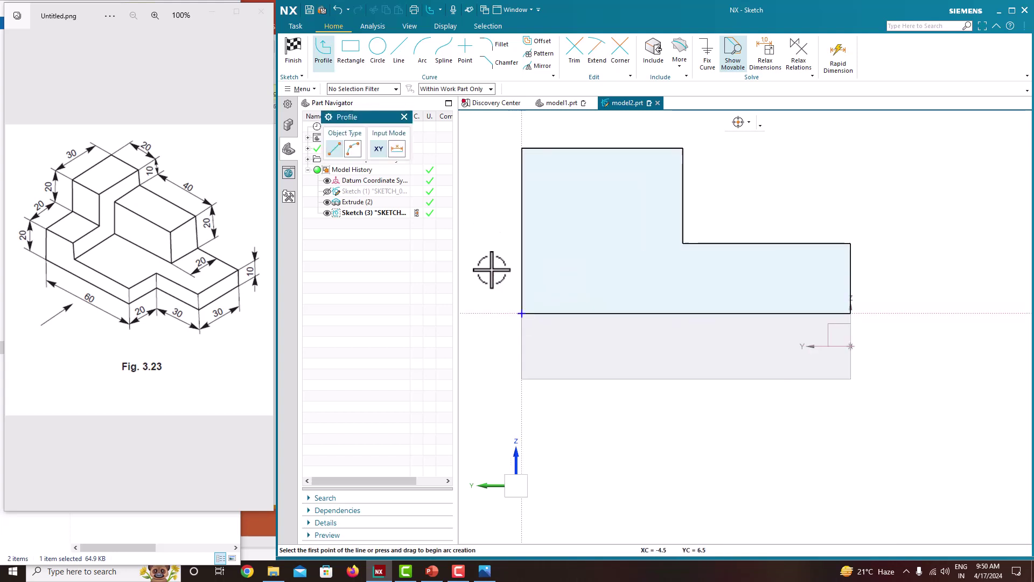
scroll(619, 307, down, 3)
key(Escape)
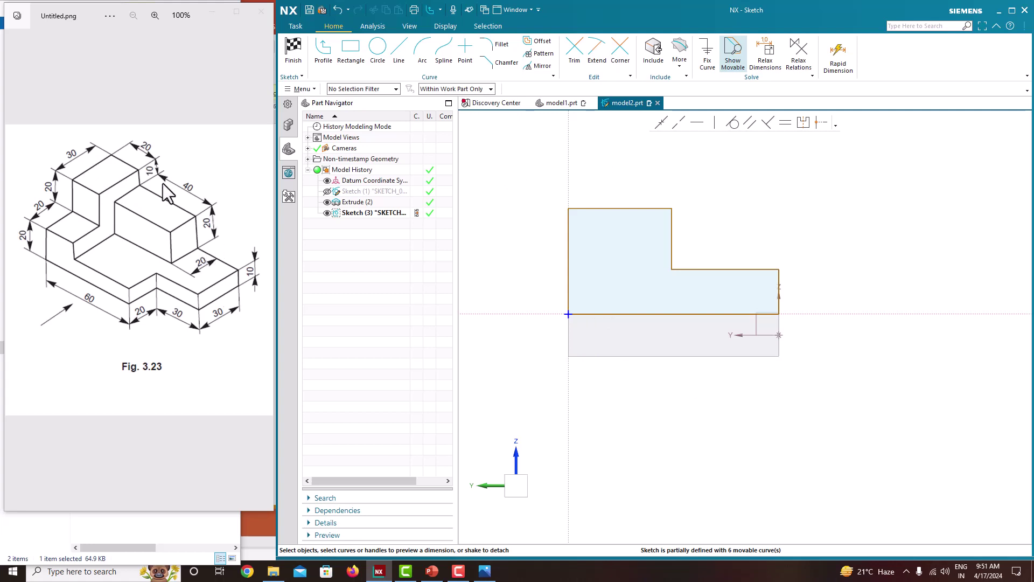
Step: Dimension the profile's tall outer vertical edge at the sketch origin and set it to 40 mm
click(568, 248)
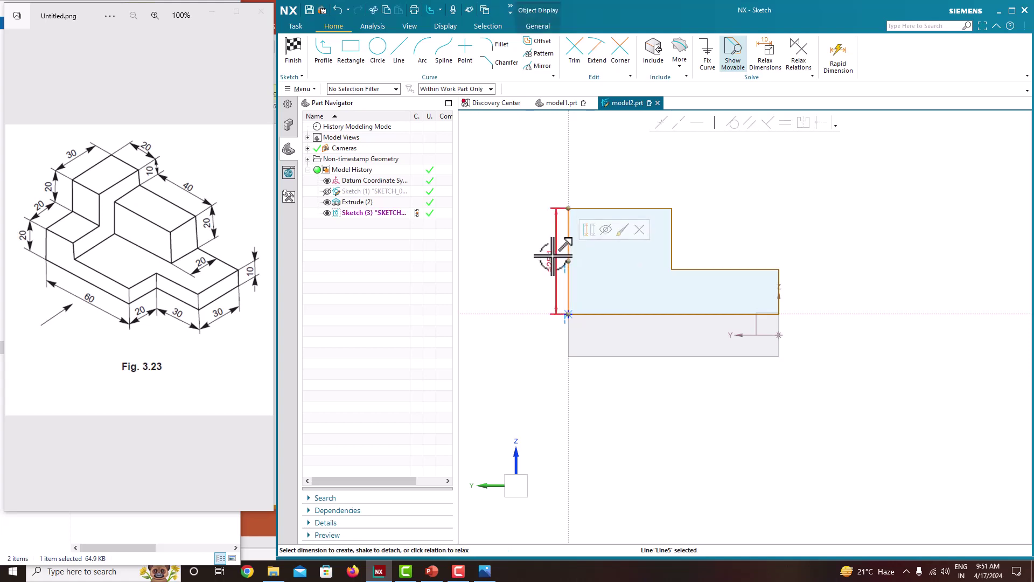
click(553, 245)
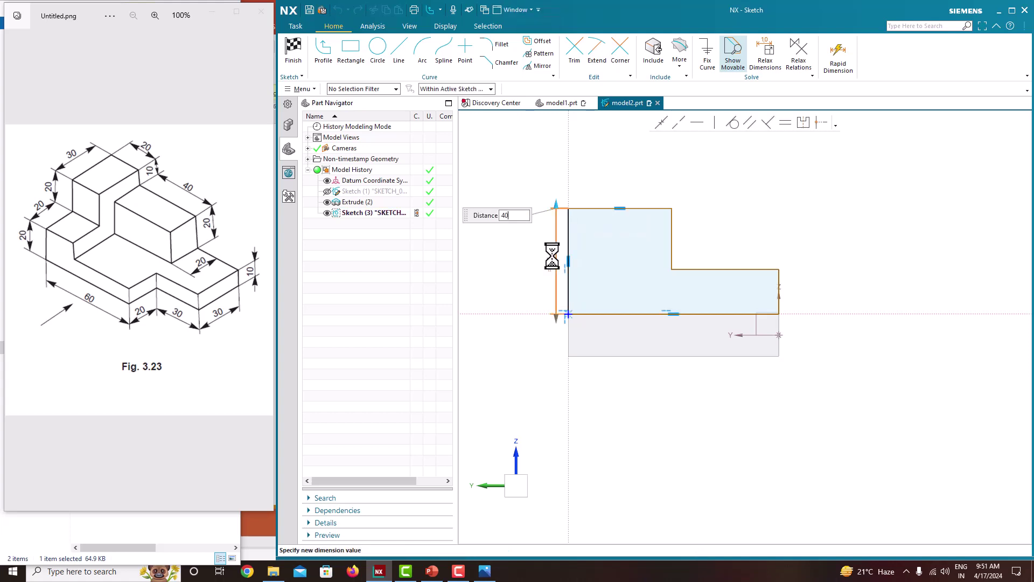
key(Return)
click(721, 297)
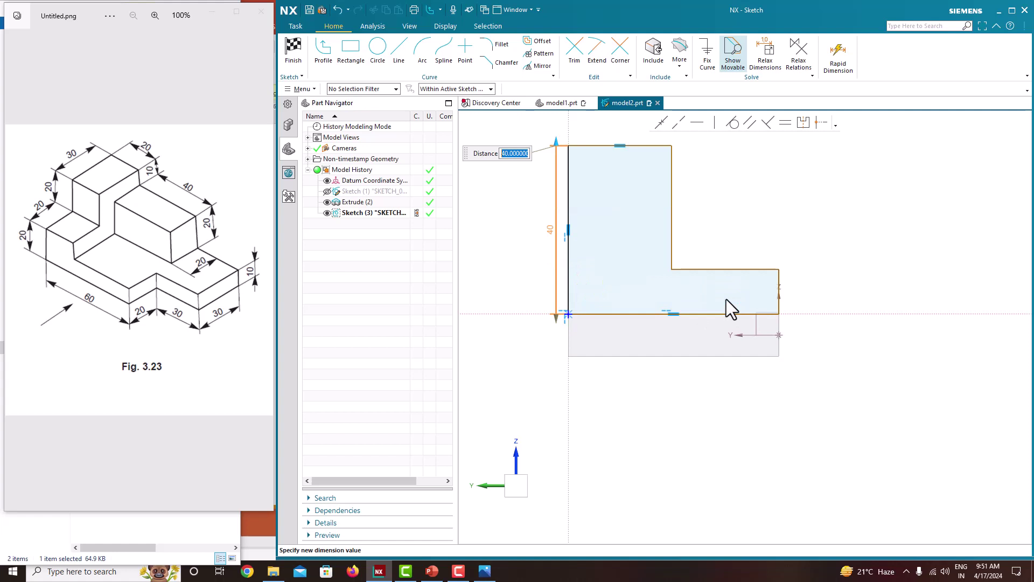
scroll(667, 329, down, 3)
key(Escape)
scroll(646, 226, up, 2)
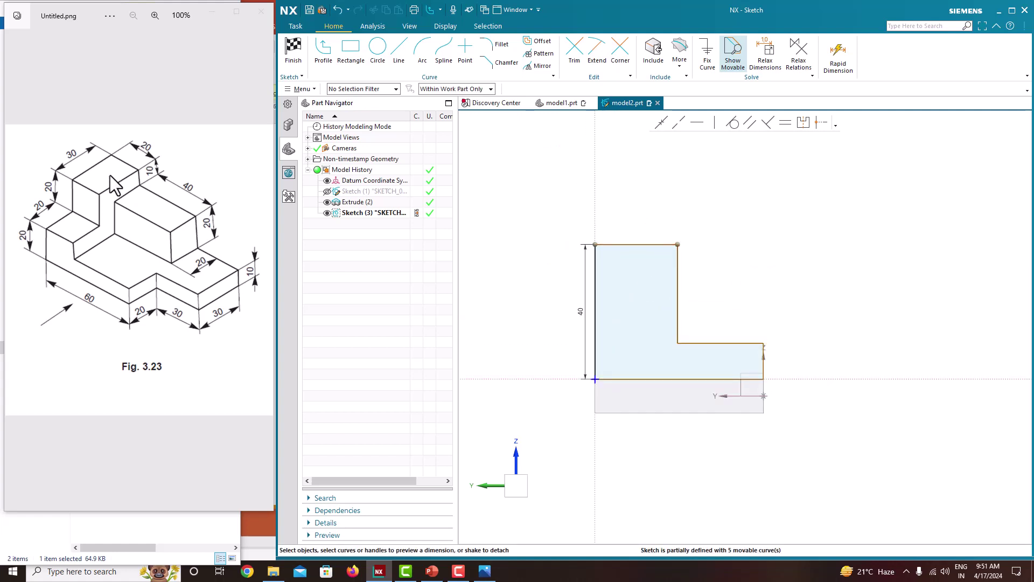
Step: Dimension the profile's uppermost horizontal edge and set its length to 30 mm
click(633, 237)
click(633, 233)
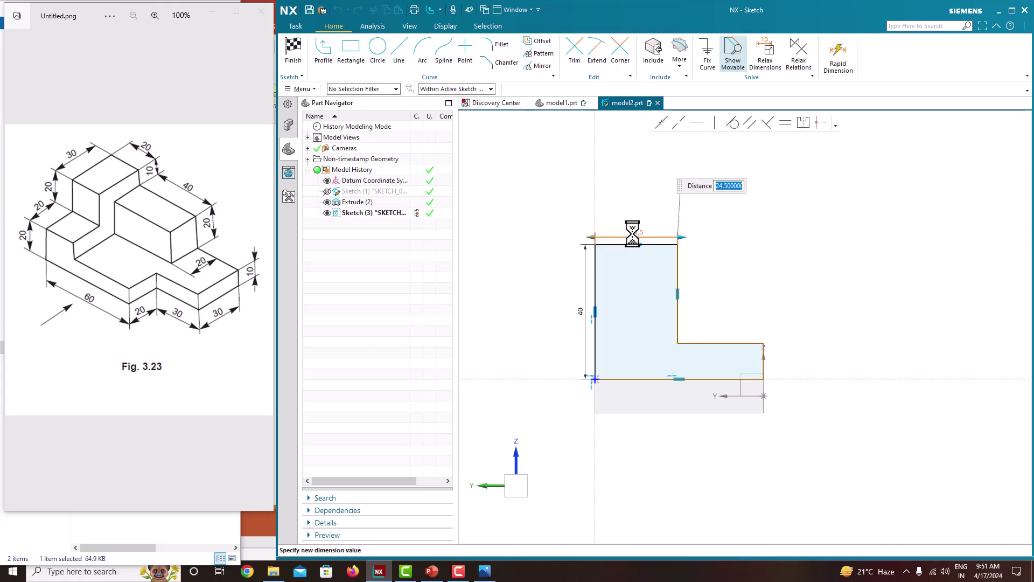
key(Return)
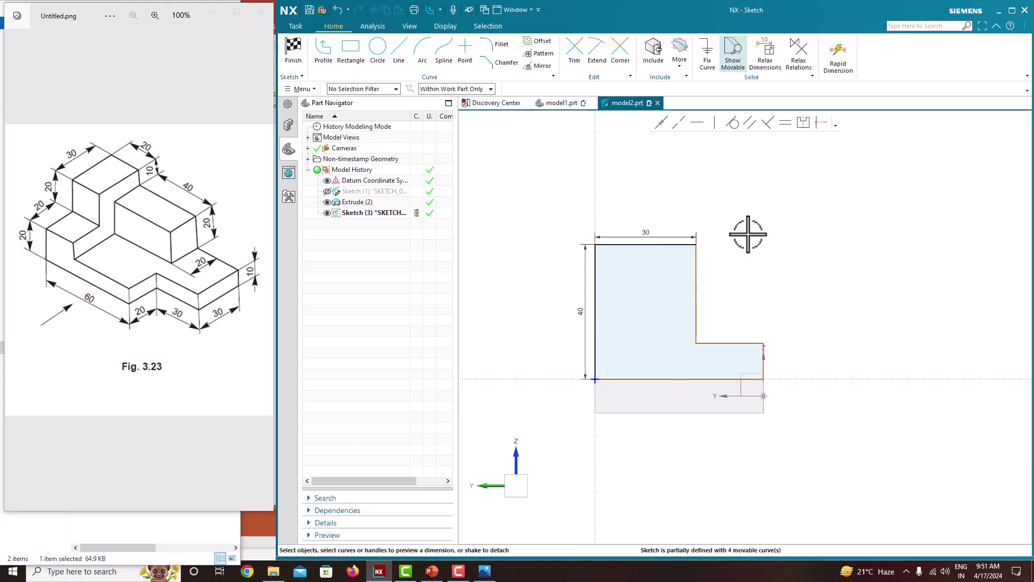
Step: Dimension the profile's inner vertical step edge and set its length to 20 mm
click(699, 298)
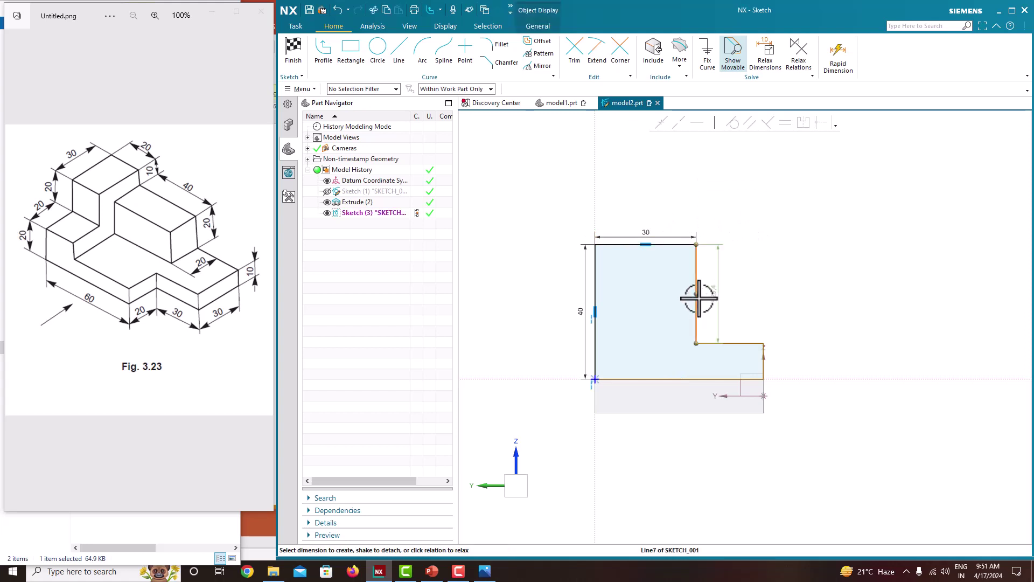
click(714, 292)
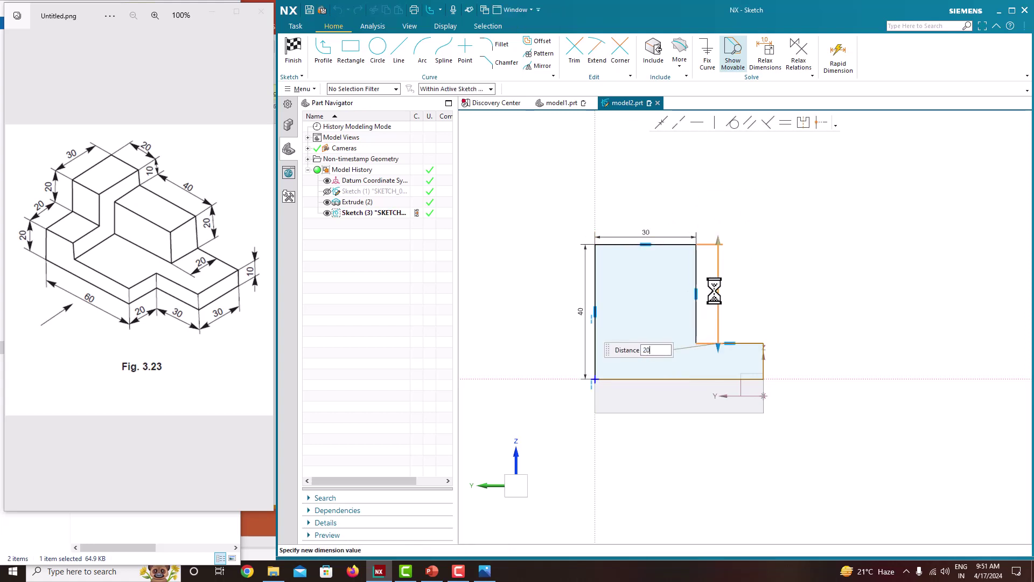
key(Return)
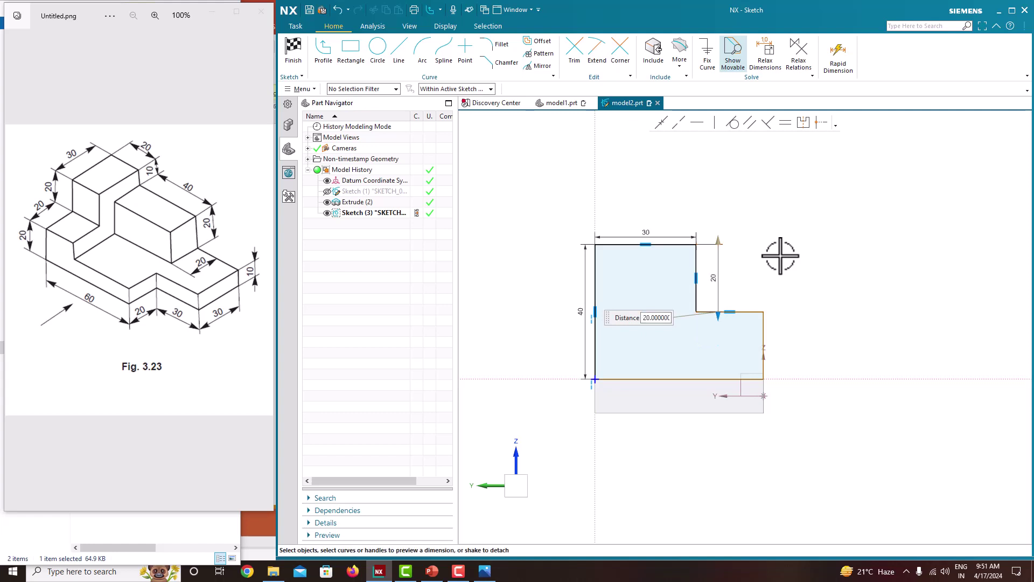
scroll(754, 348, up, 1)
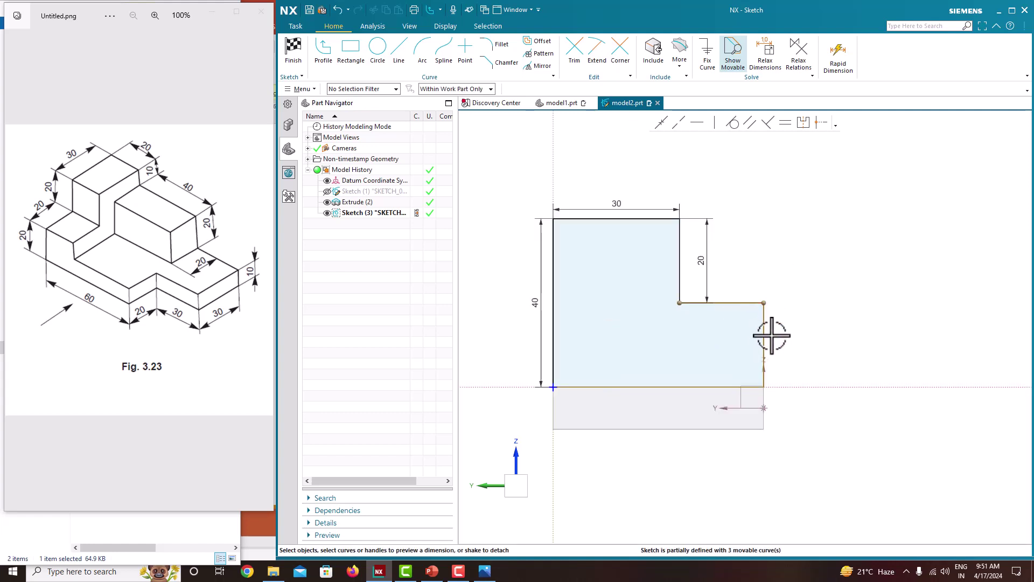
Step: Dimension the length of the profile's lower horizontal step edge
click(731, 301)
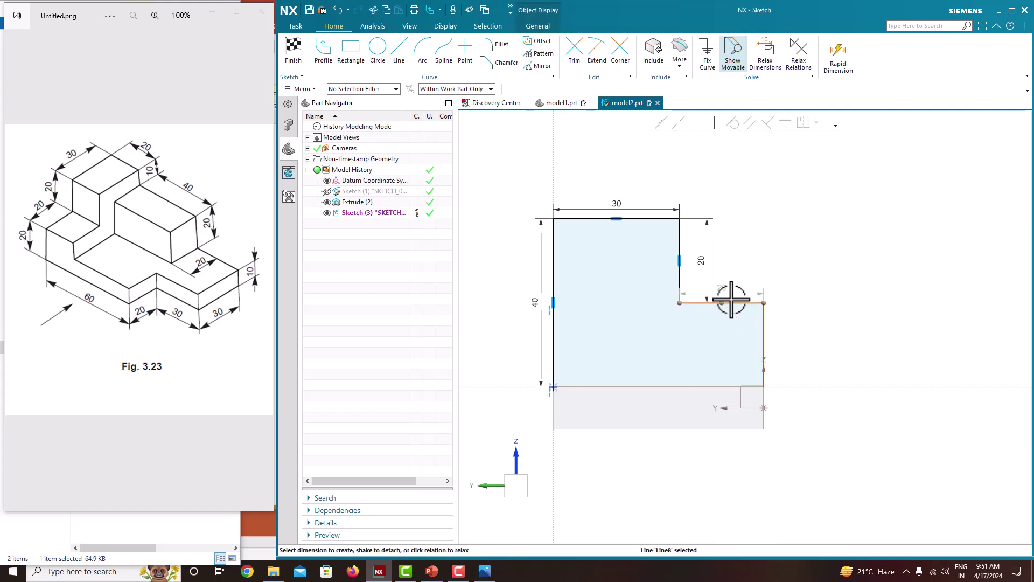
mouse_move(731, 302)
mouse_down()
mouse_move(724, 294)
mouse_move(739, 286)
mouse_up()
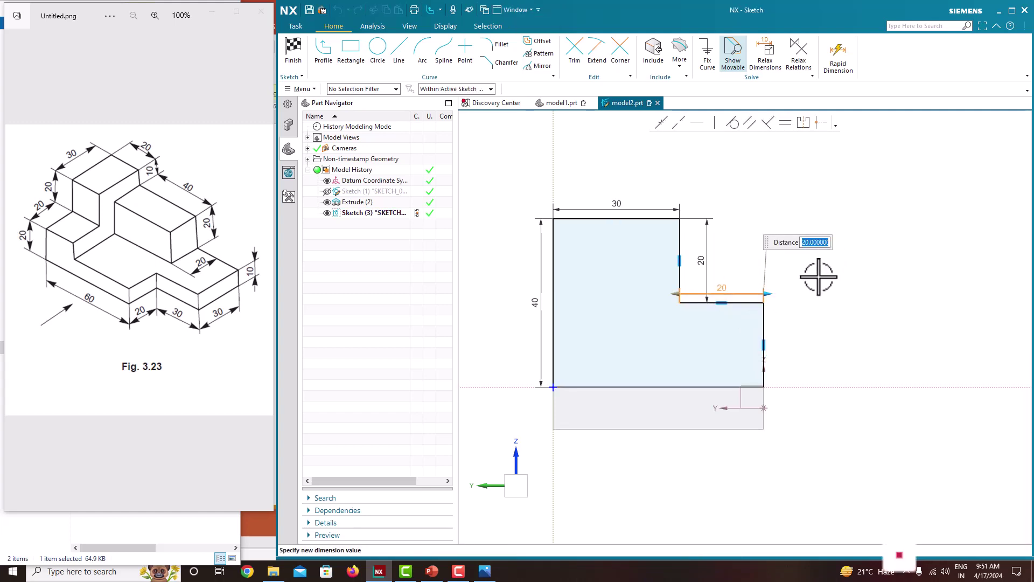
key(Return)
Step: Dimension the profile's short outer vertical edge and set its length to 10 mm
scroll(815, 280, up, 1)
click(751, 346)
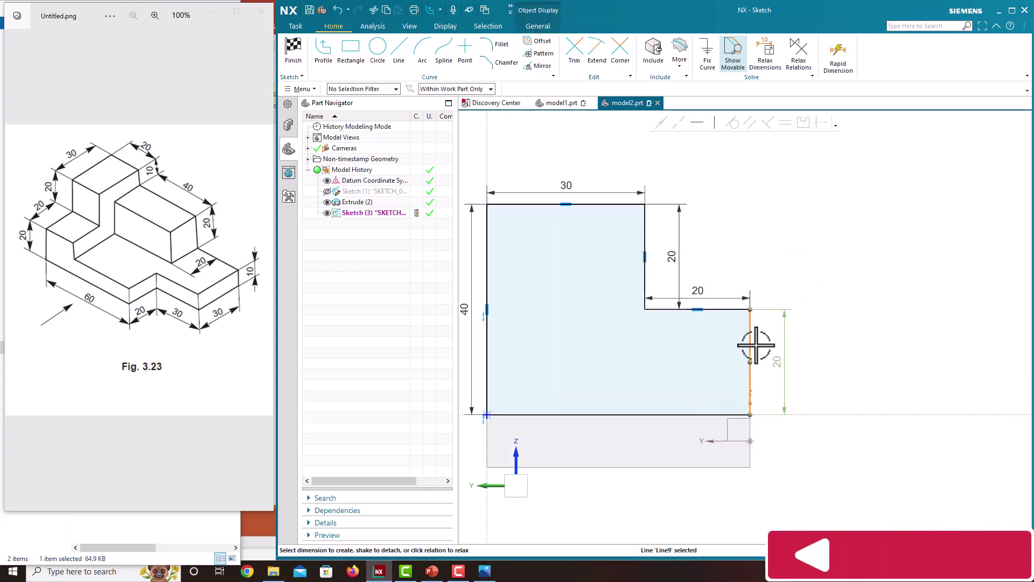
click(782, 366)
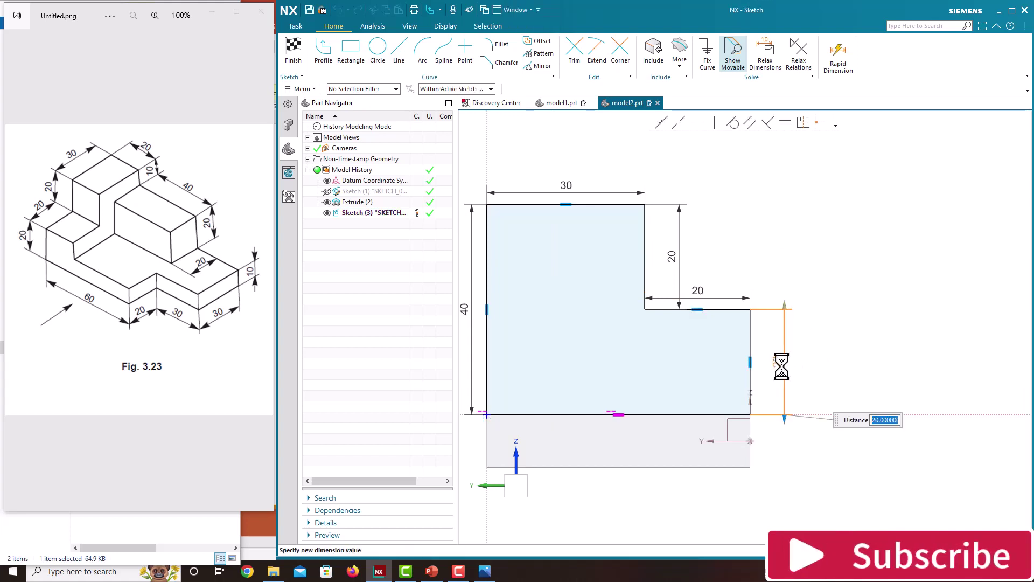
text(10)
key(Return)
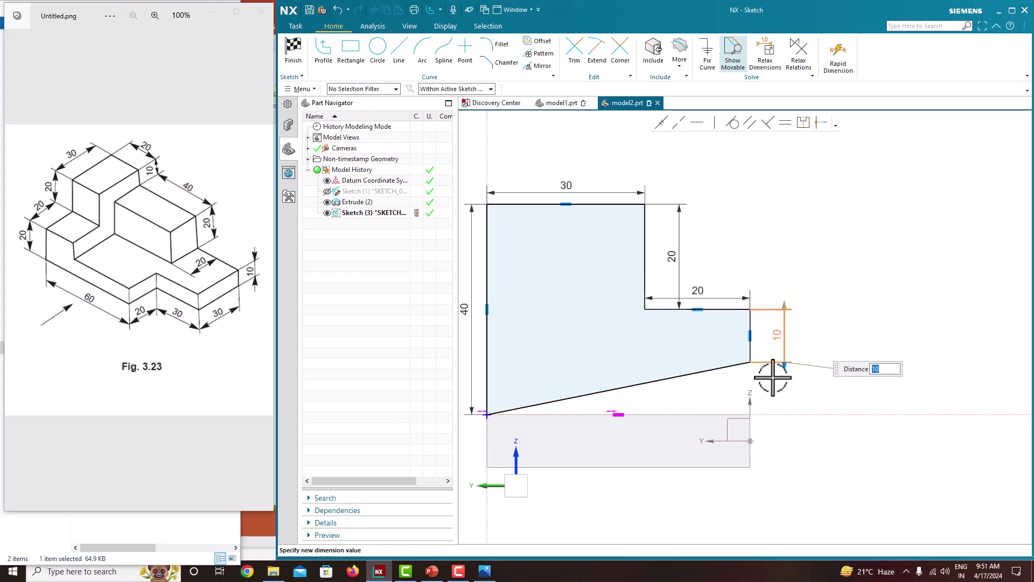
scroll(759, 353, up, 1)
scroll(741, 377, down, 2)
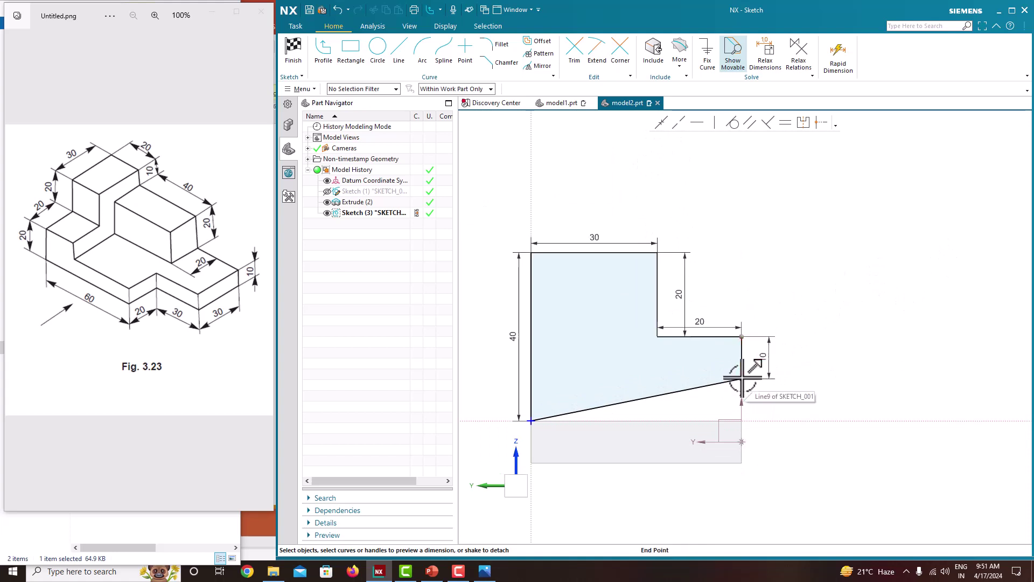
scroll(743, 426, up, 4)
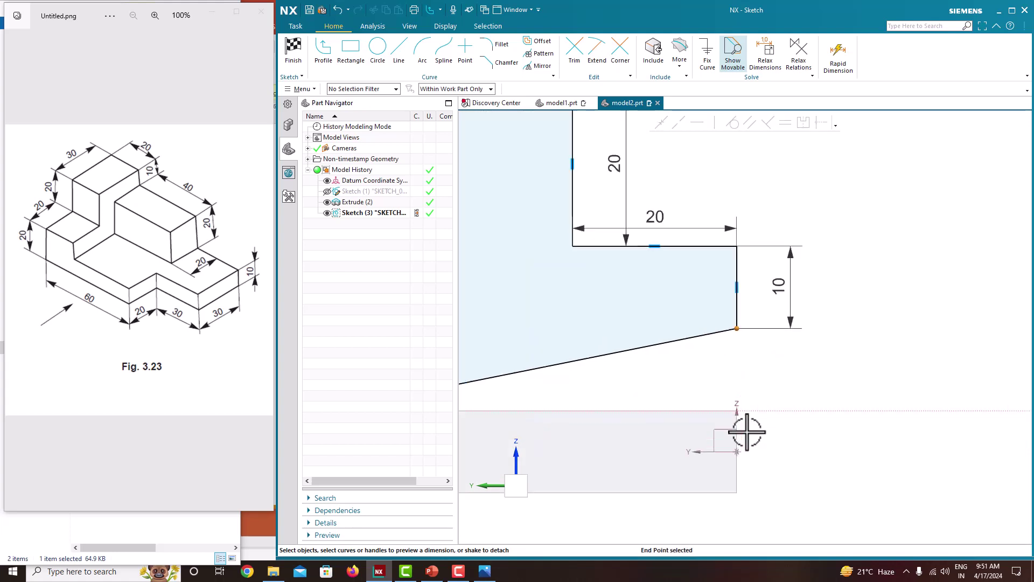
scroll(735, 412, up, 2)
scroll(735, 416, up, 2)
click(735, 399)
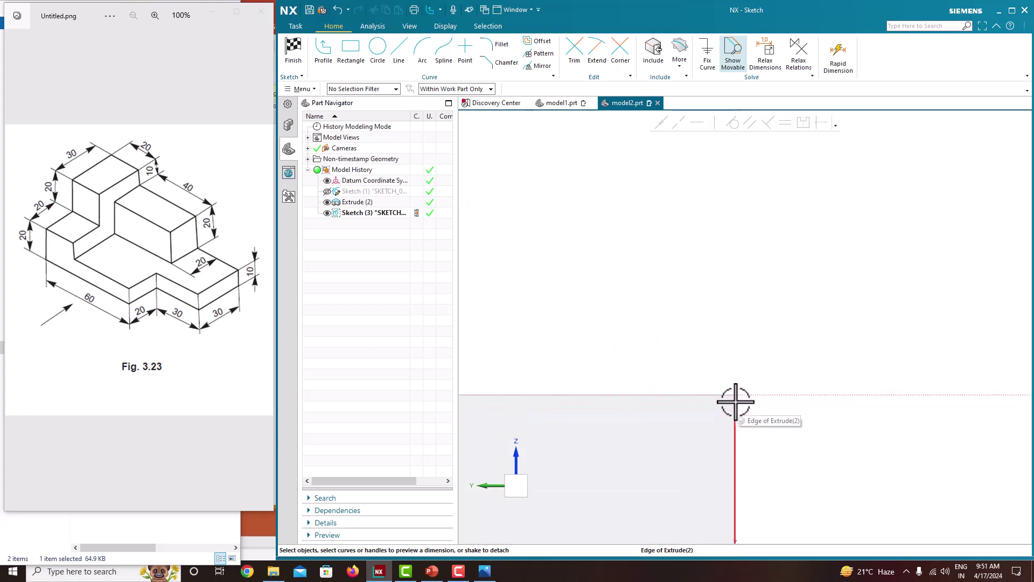
scroll(781, 358, down, 3)
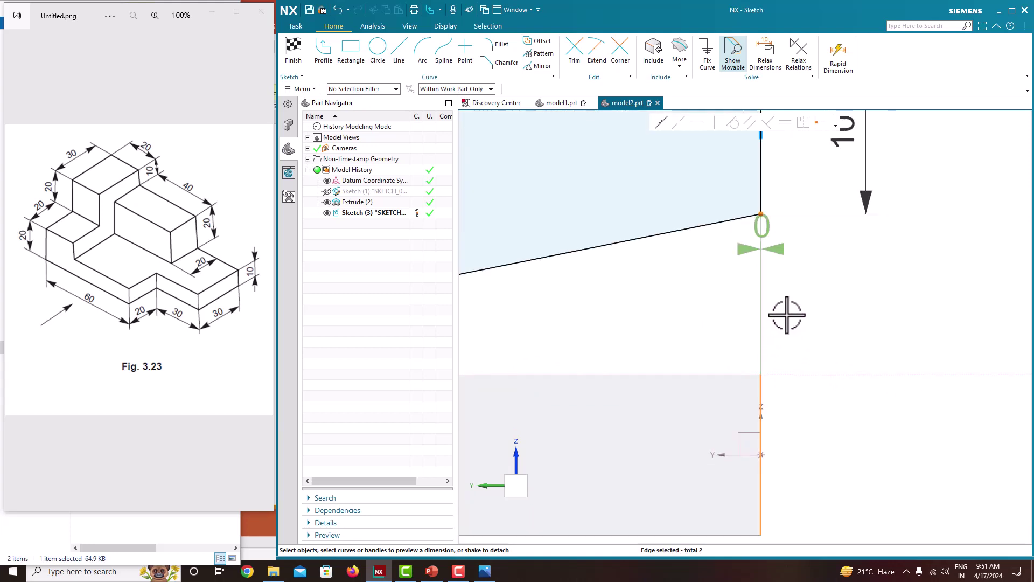
key(Escape)
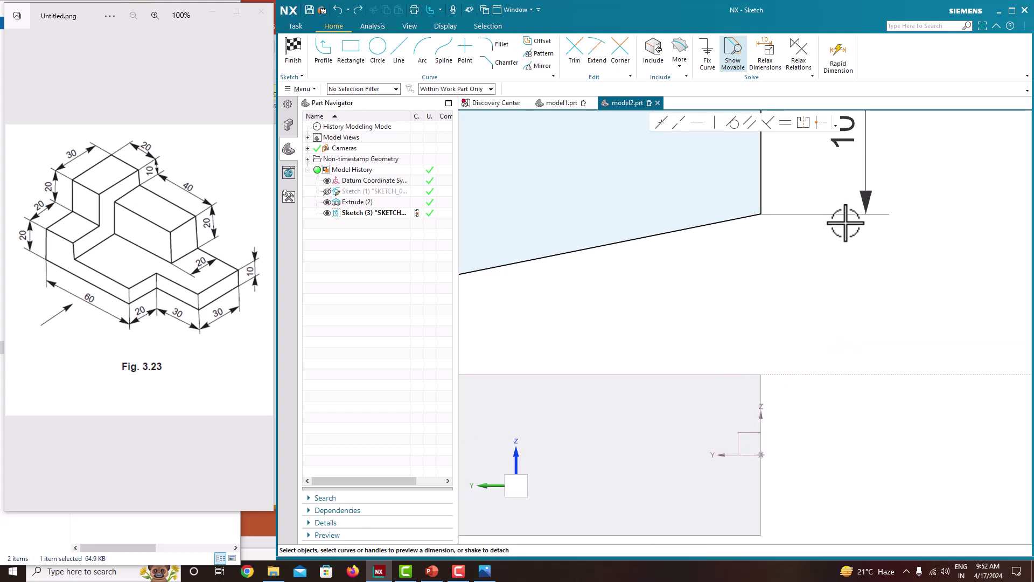
Step: Undo the last length change on the short outer vertical edge and check where the profile's corner meets the plate's corner
scroll(845, 223, up, 5)
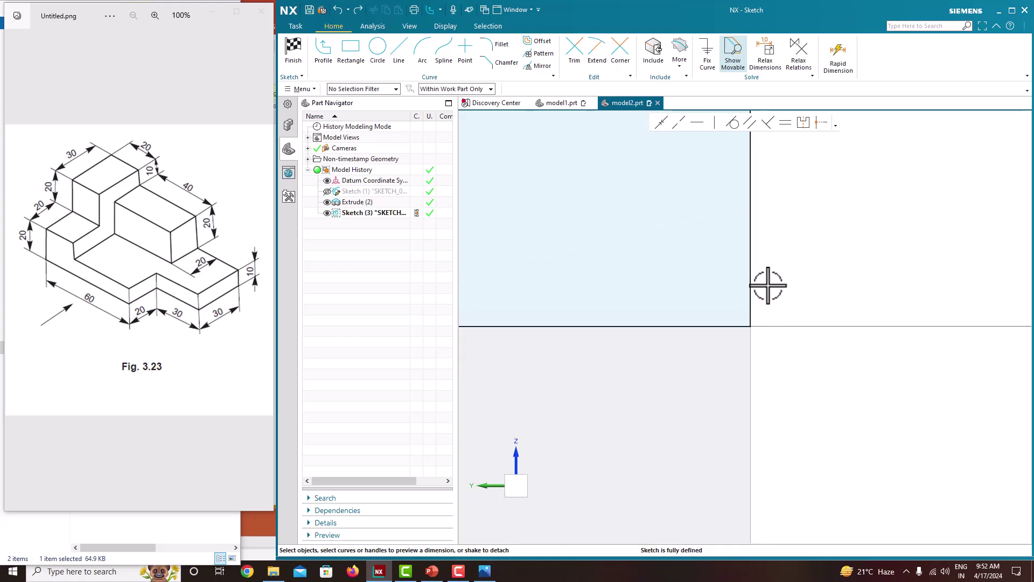
mouse_move(758, 337)
shift+middle_down()
mouse_move(778, 407)
mouse_move(776, 381)
mouse_move(774, 412)
mouse_move(766, 396)
shift+middle_up()
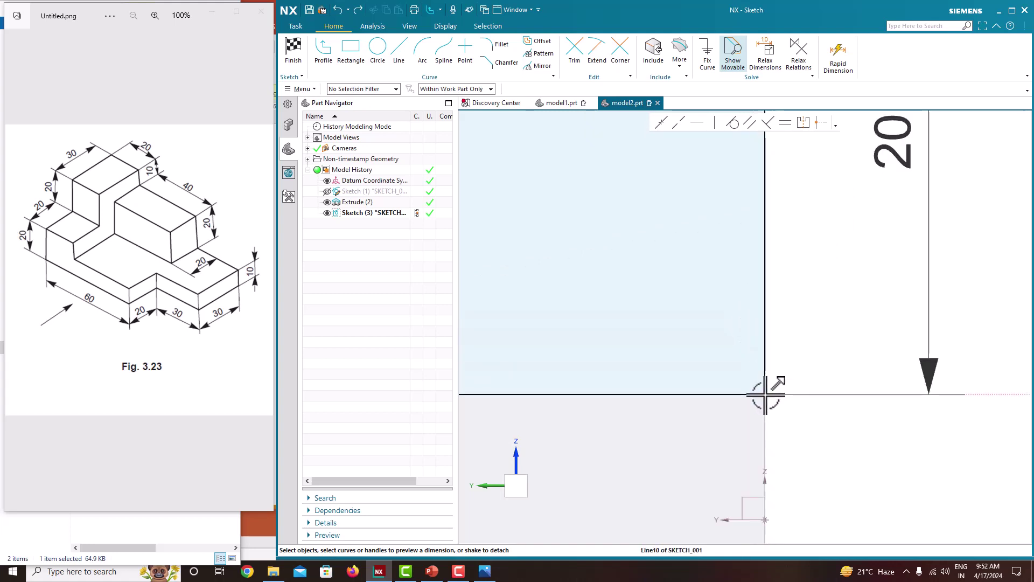
scroll(765, 396, down, 5)
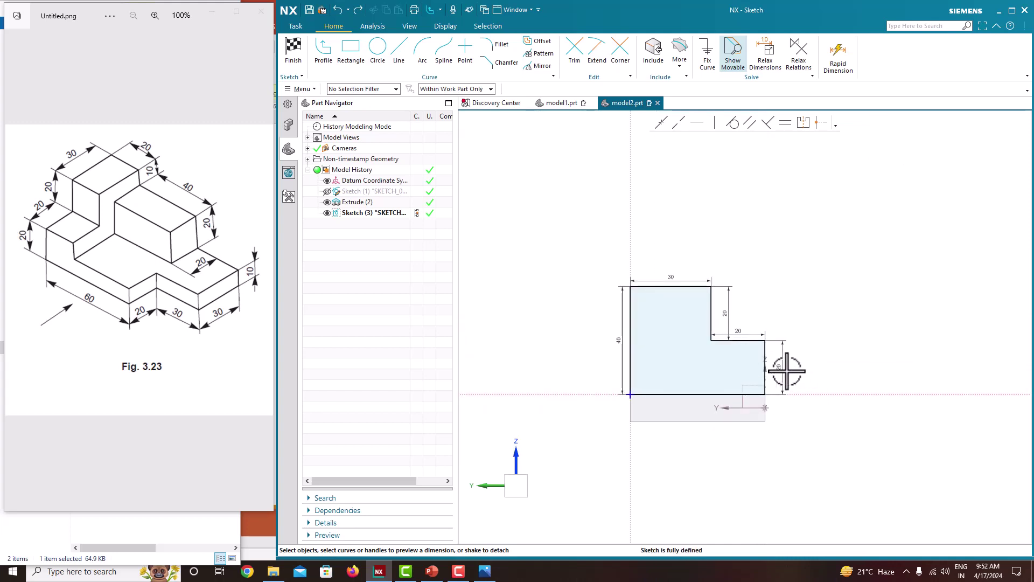
Step: Dimension the length of the profile's bottom horizontal edge along the top of the plate
click(730, 395)
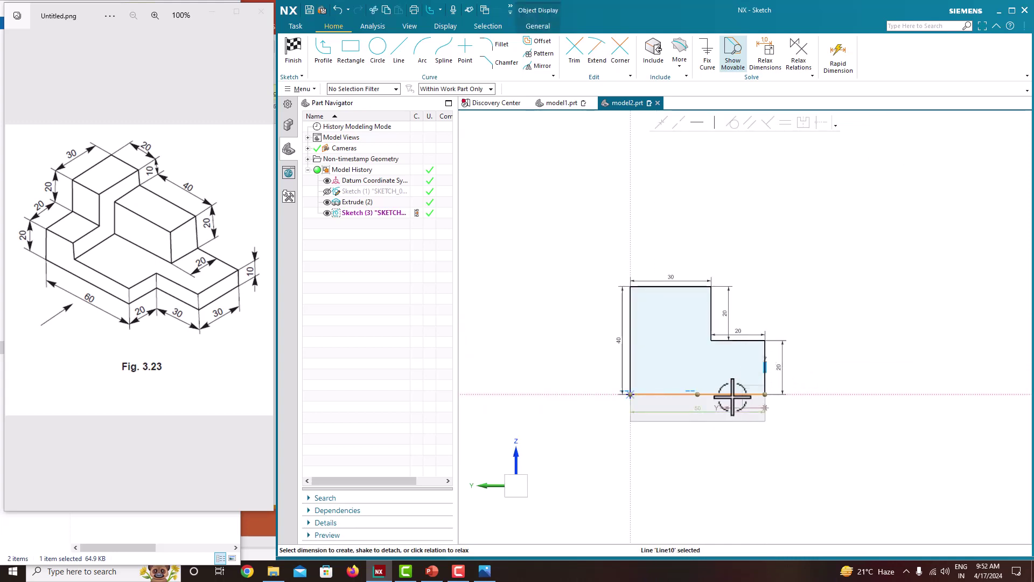
click(692, 417)
scroll(744, 458, up, 2)
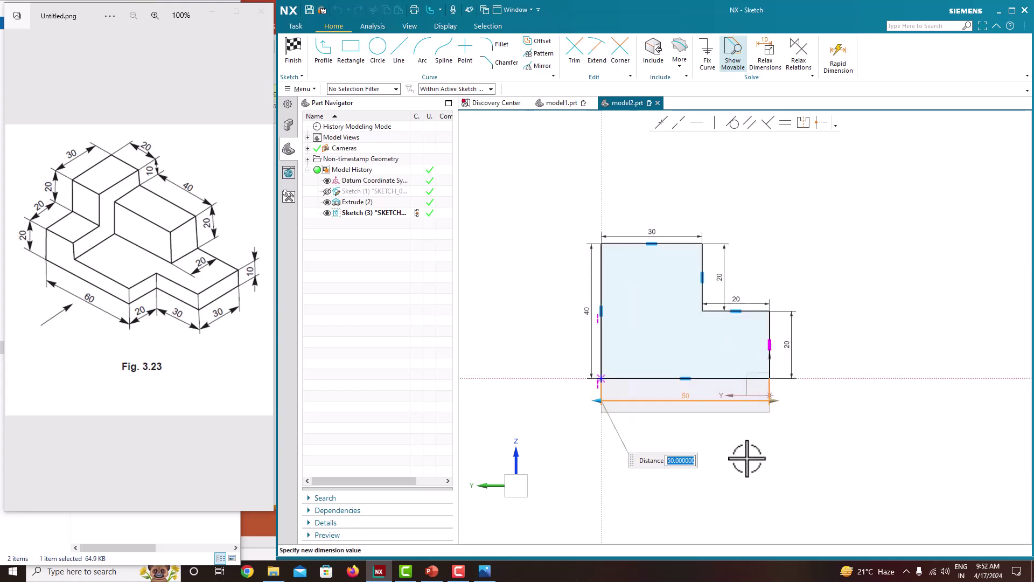
Step: Change the existing dimension of the profile's short outer vertical edge to 10 mm
double_click(791, 345)
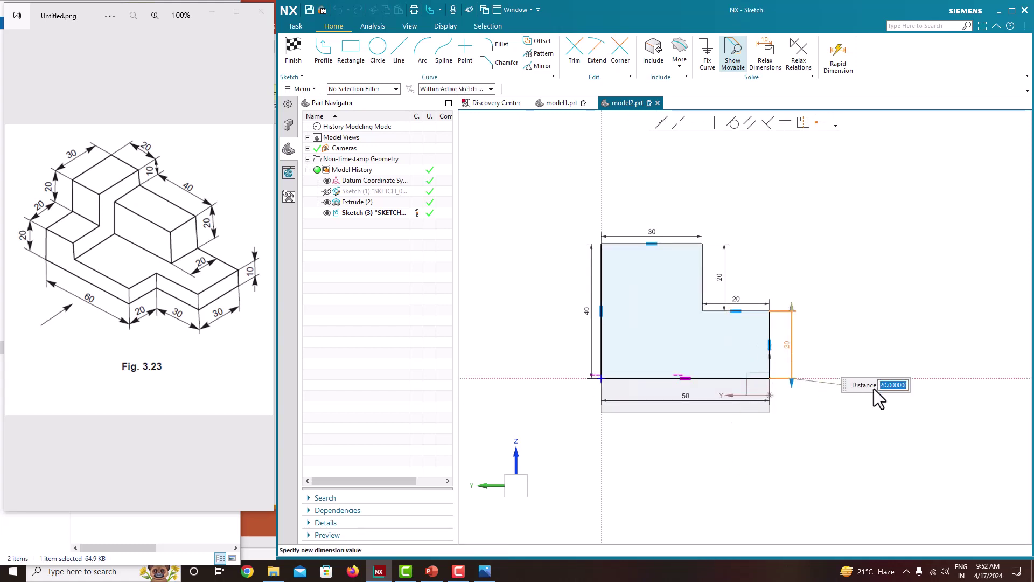
text(10)
key(Return)
scroll(789, 344, up, 4)
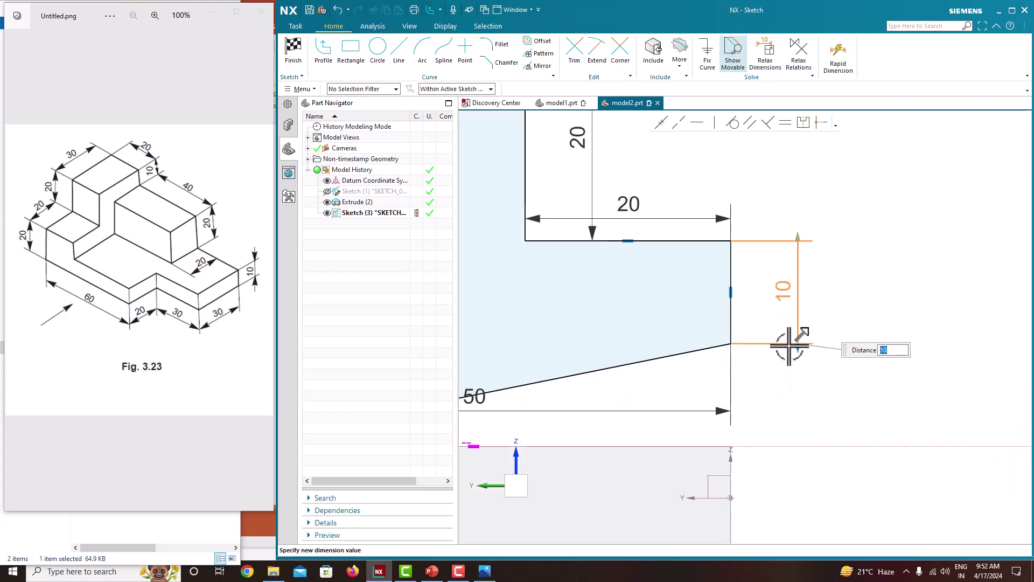
key(Escape)
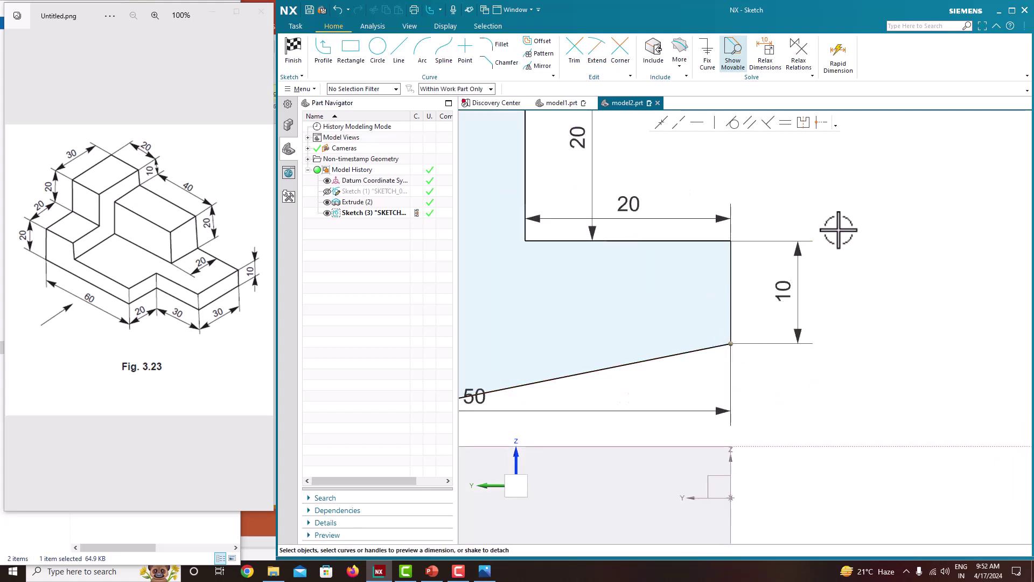
Step: Delete the profile's slanted bottom line and its short outer vertical line
click(719, 351)
key(Delete)
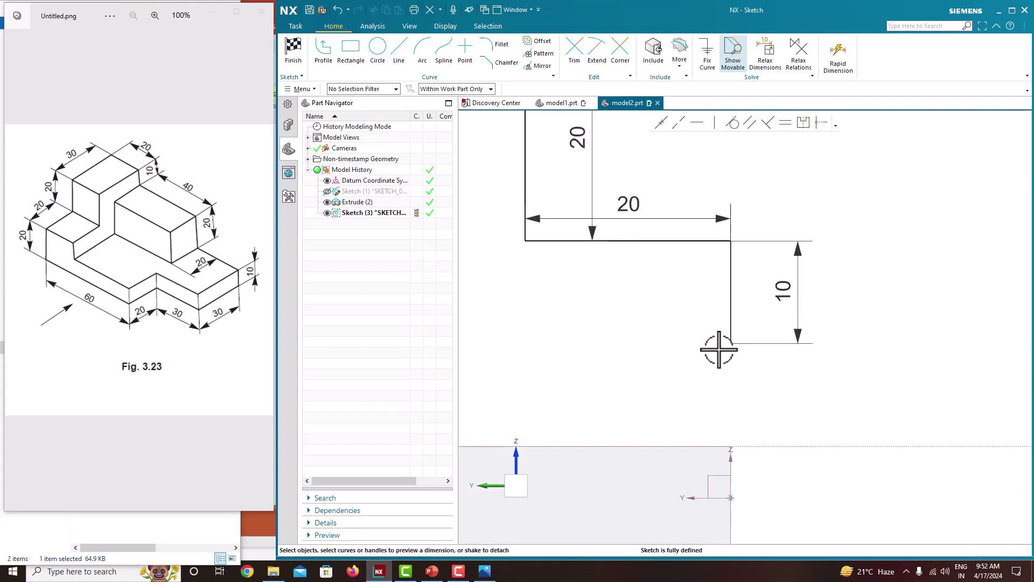
scroll(733, 342, down, 2)
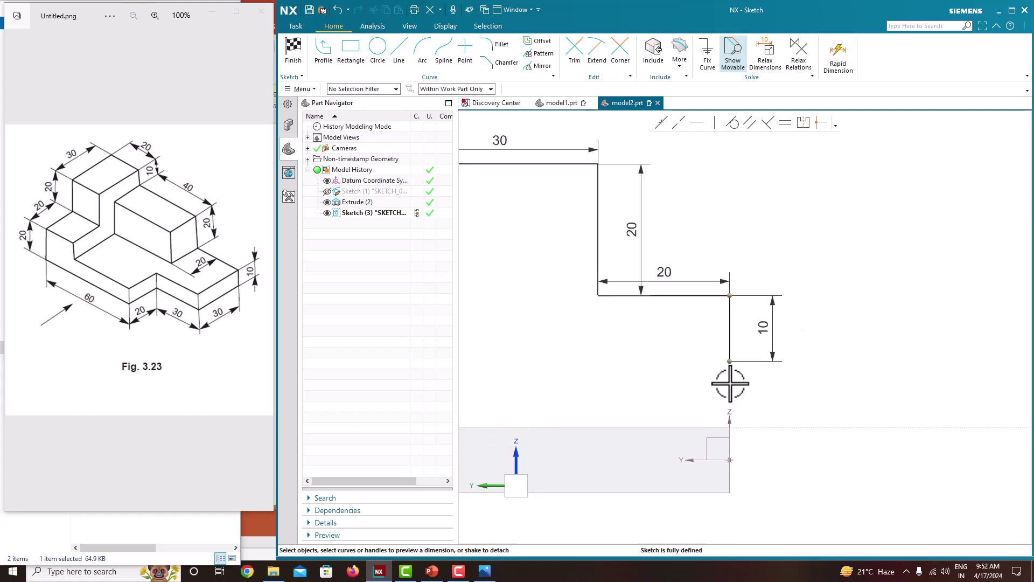
click(728, 329)
key(Delete)
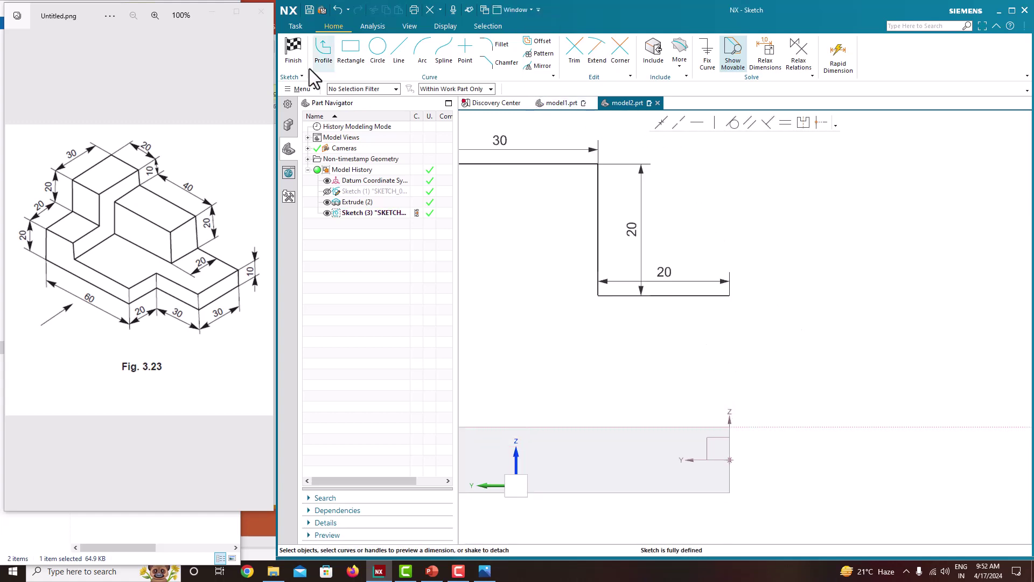
Step: Draw a 20 mm vertical profile line from the lower step's outer end down to the plate's upper corner, snapped to the plate edge's start point
click(318, 51)
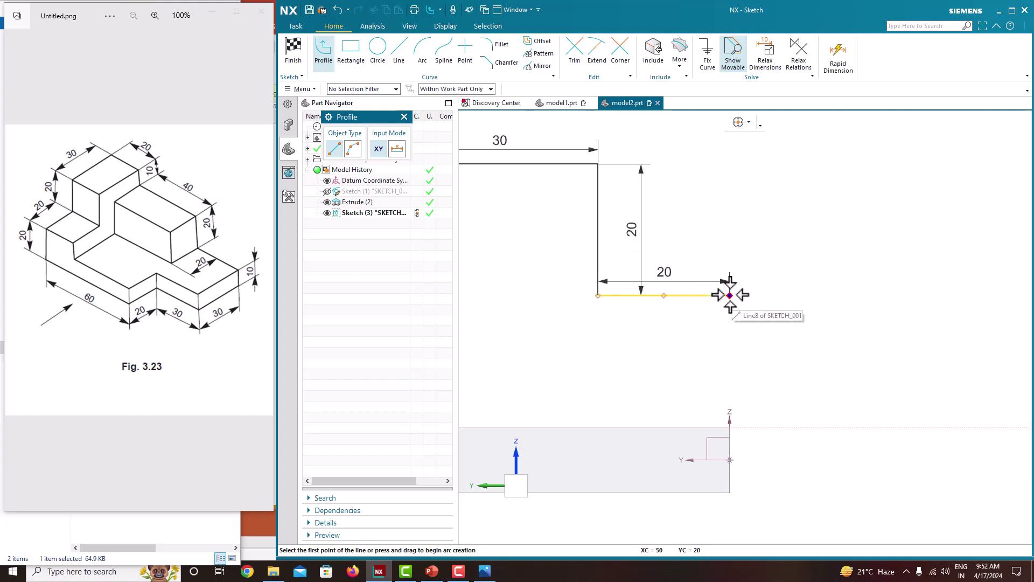
click(730, 295)
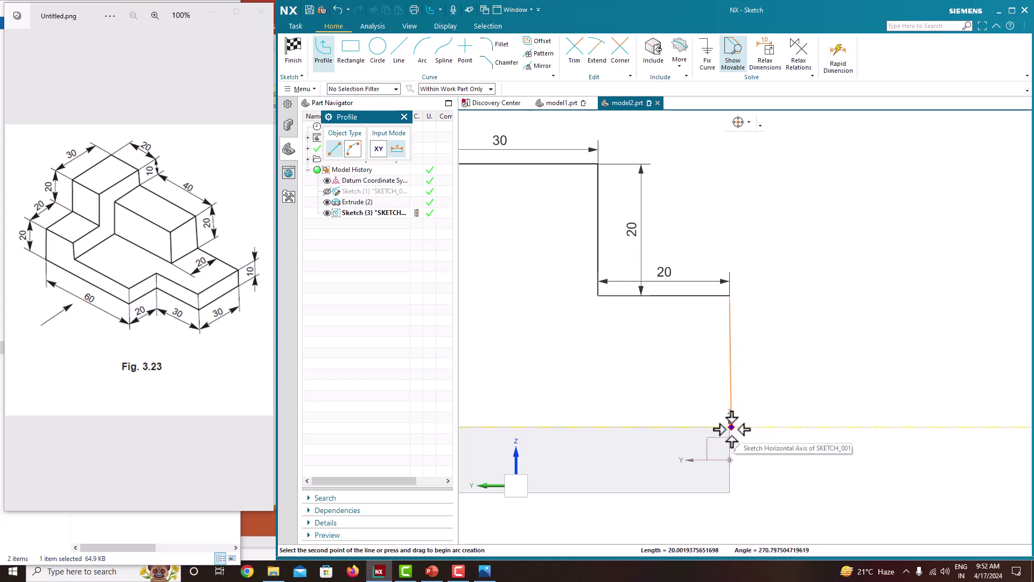
scroll(728, 431, up, 2)
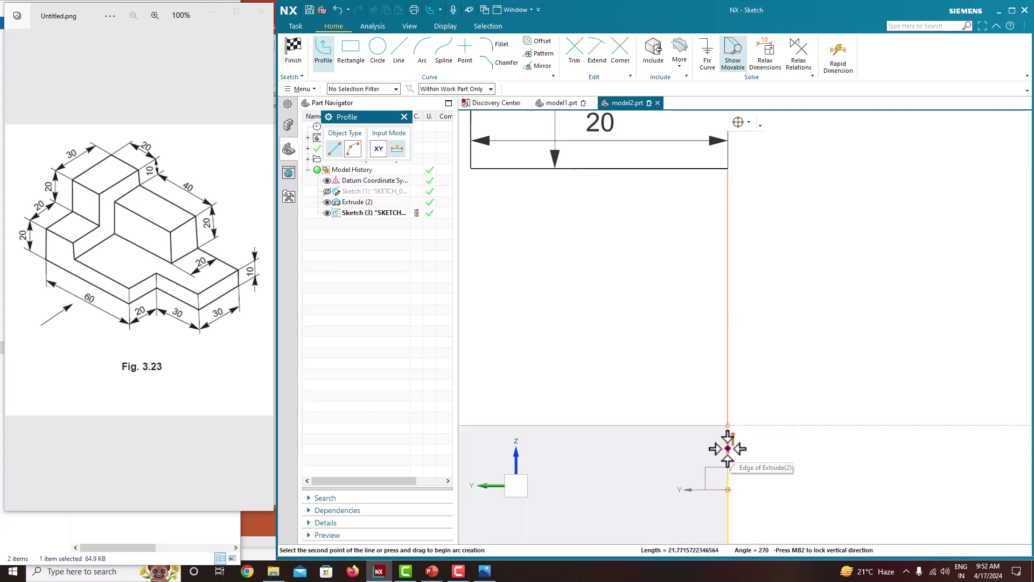
mouse_move(728, 448)
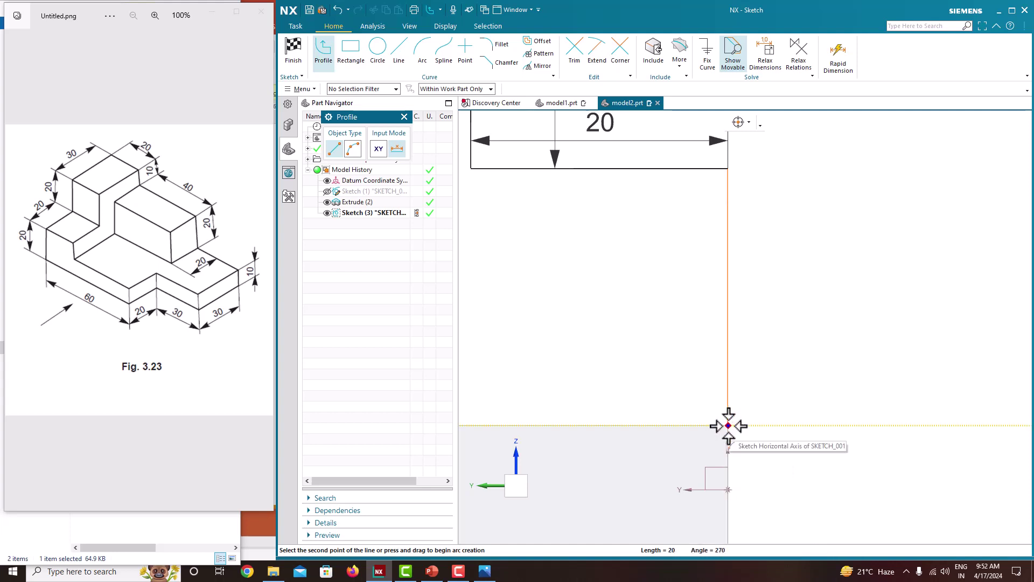
scroll(731, 437, up, 2)
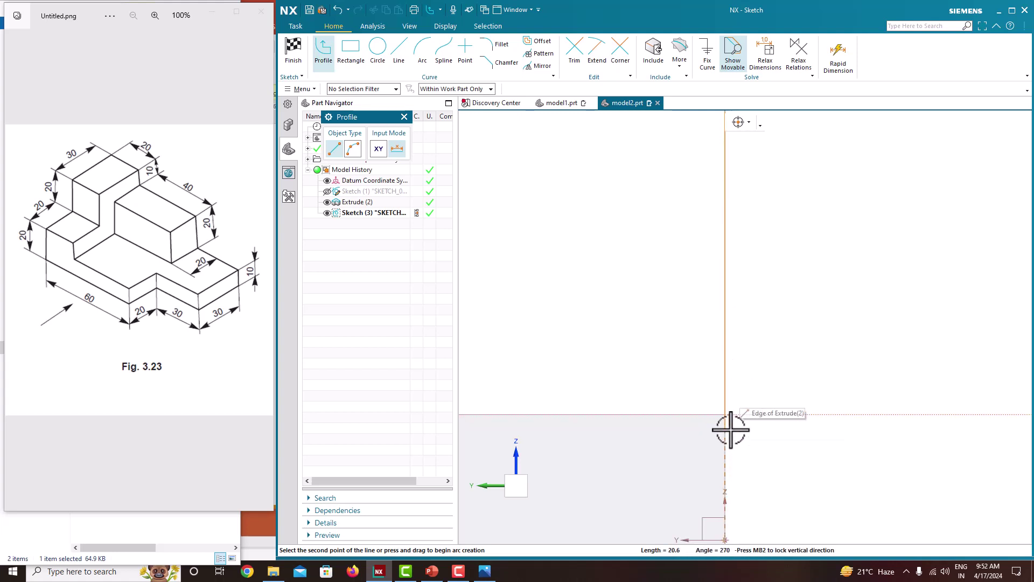
right_click(726, 419)
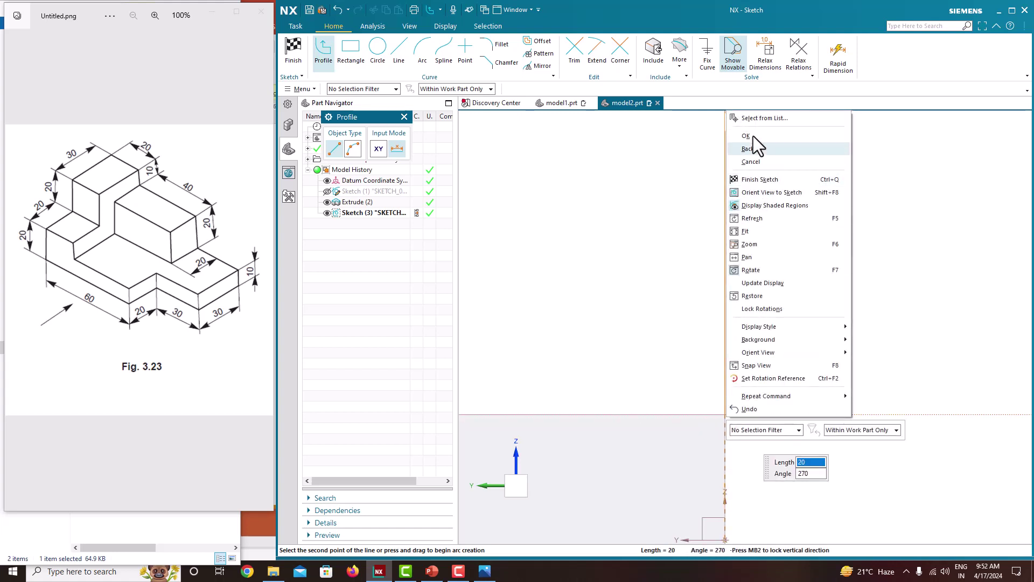
click(768, 118)
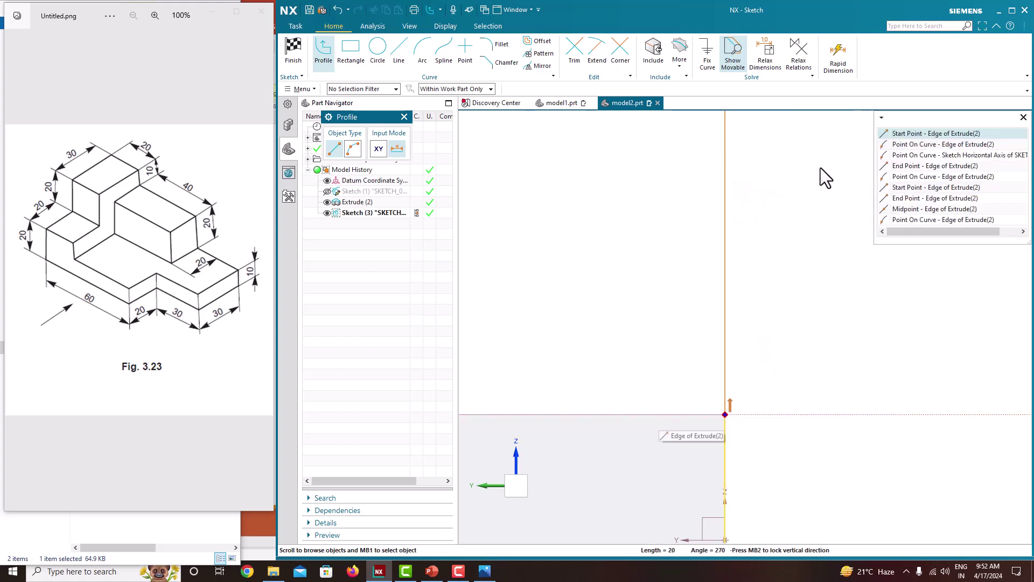
click(946, 138)
scroll(698, 402, up, 3)
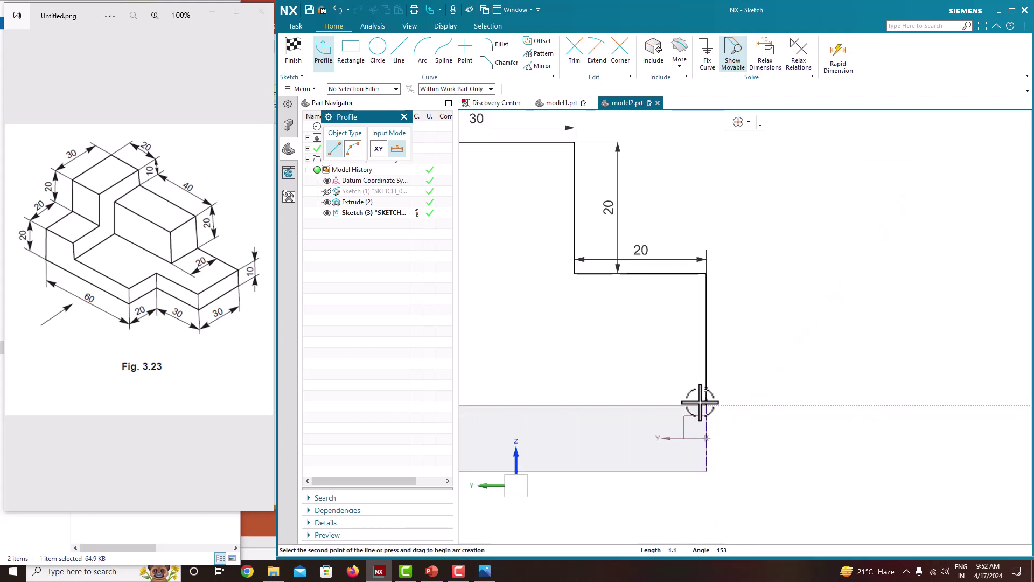
Step: Close the profile with a horizontal line along the plate's upper edge to the sketch origin, and end the Profile command
scroll(700, 402, up, 3)
scroll(573, 399, down, 1)
click(575, 401)
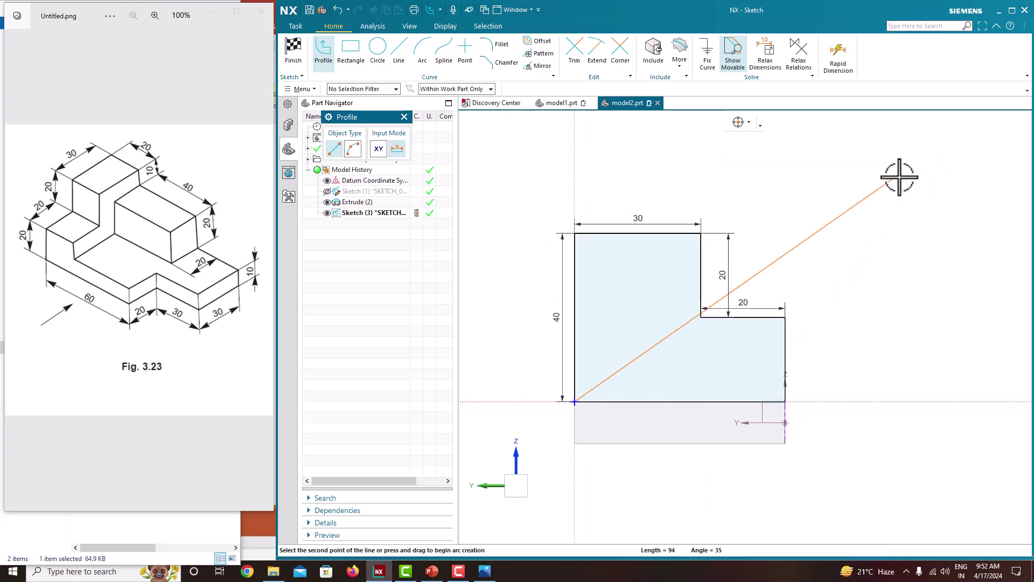
key(Escape)
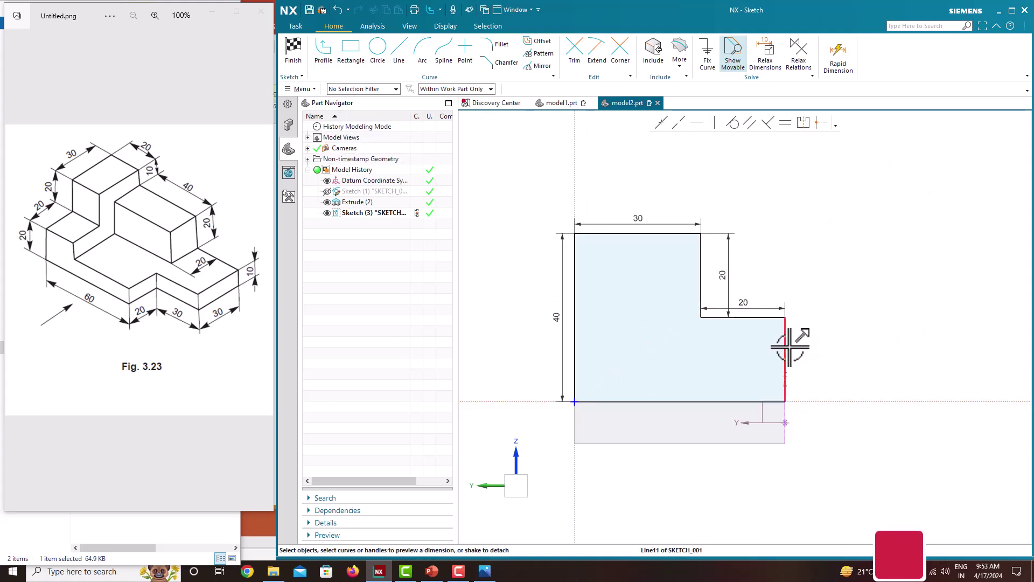
Step: Dimension the redrawn outer vertical line and set its length to 10 mm
click(785, 345)
click(815, 360)
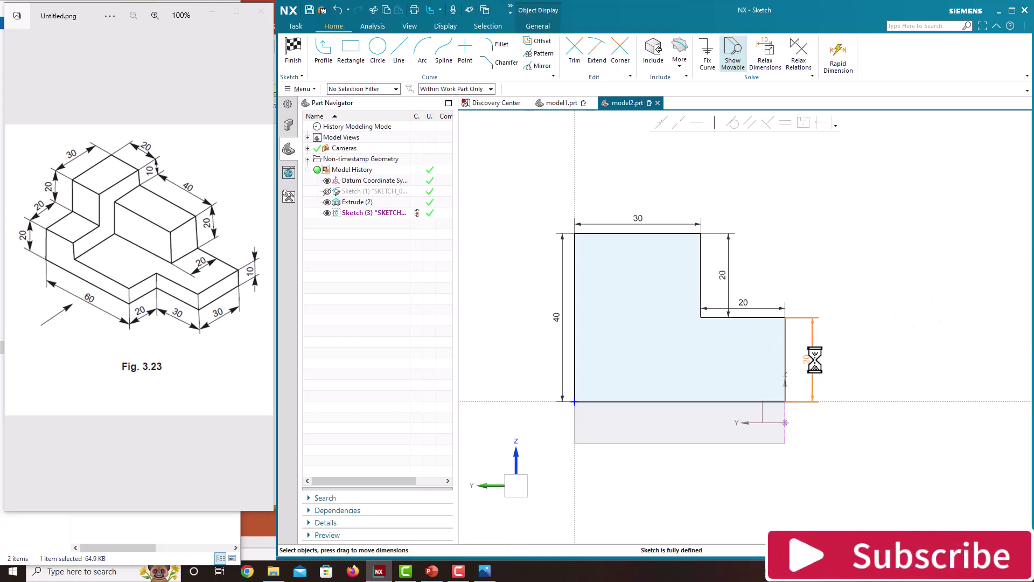
text(1)
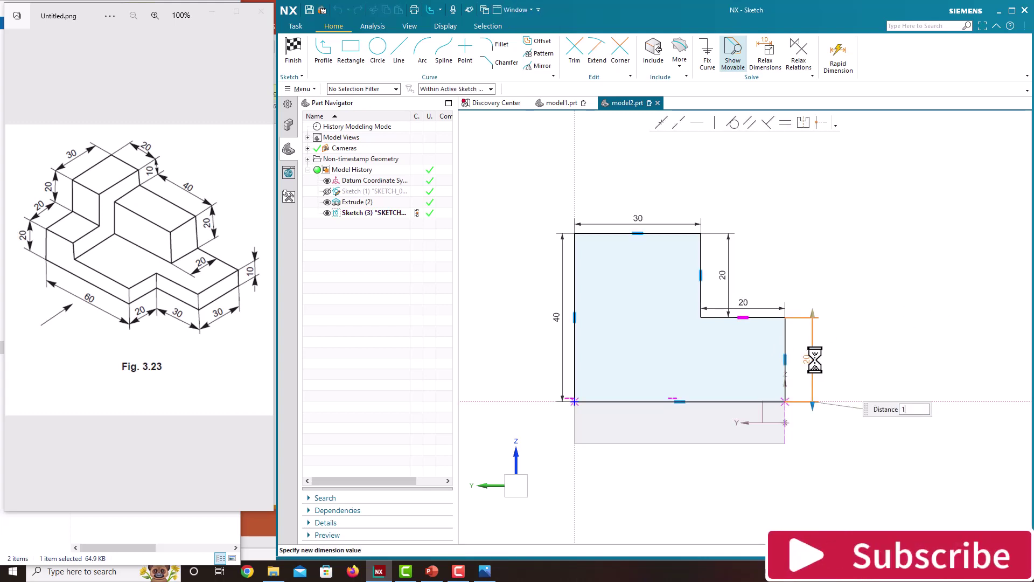
text(0)
key(Return)
key(Escape)
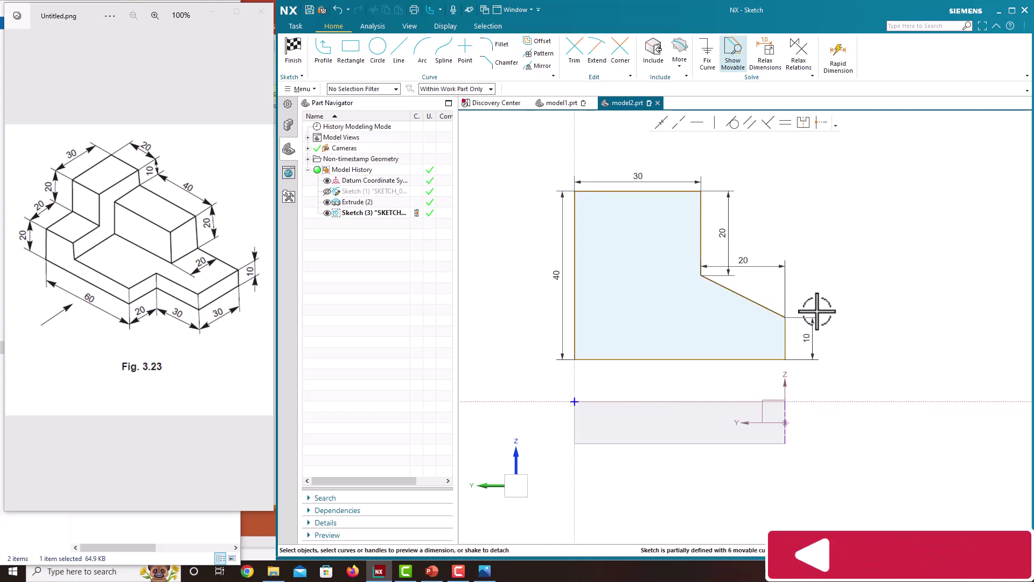
Step: Dimension the distance between the profile's lower horizontal line and the sketch's horizontal axis, and set it to 0 mm
click(663, 358)
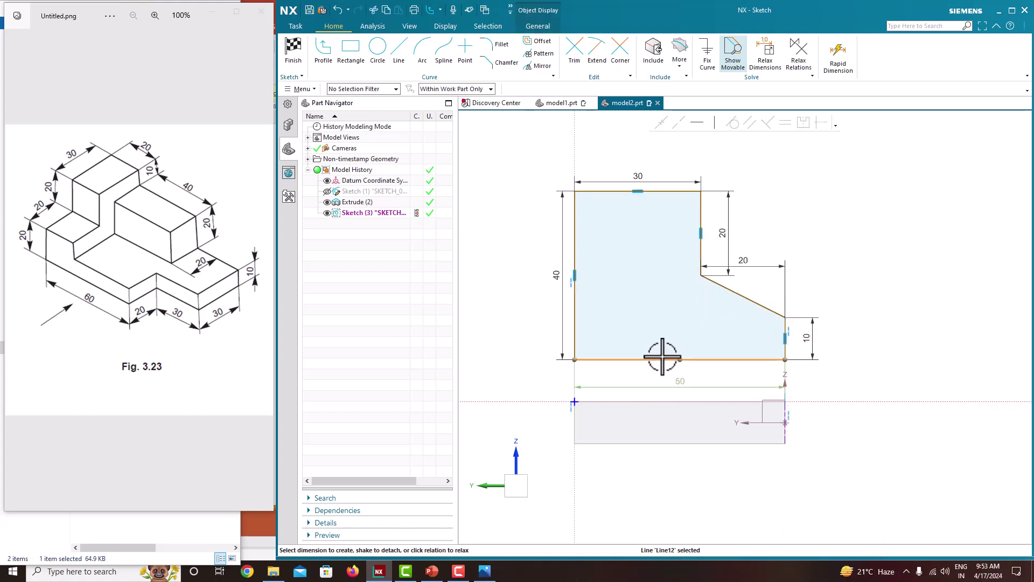
click(662, 402)
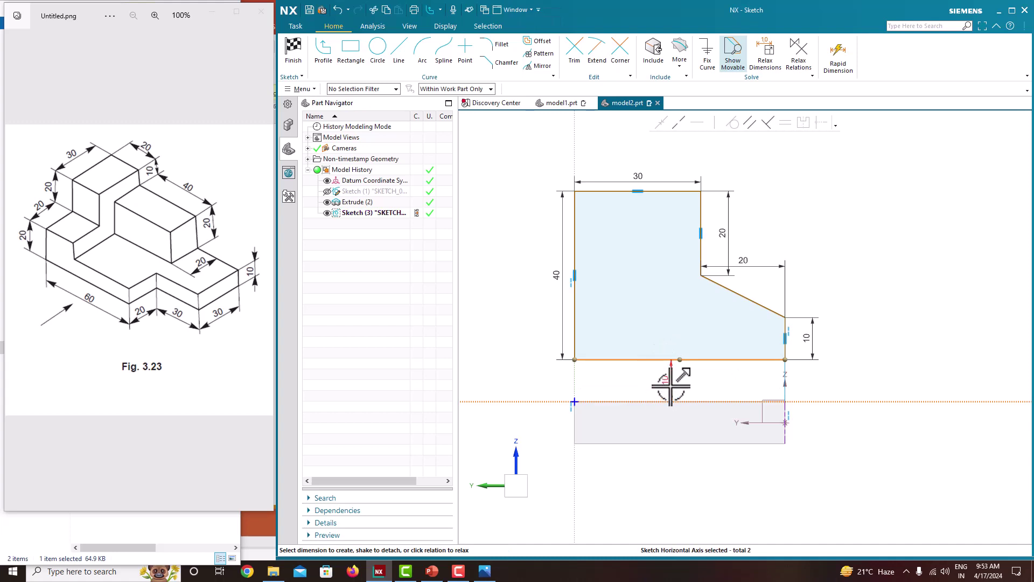
click(669, 386)
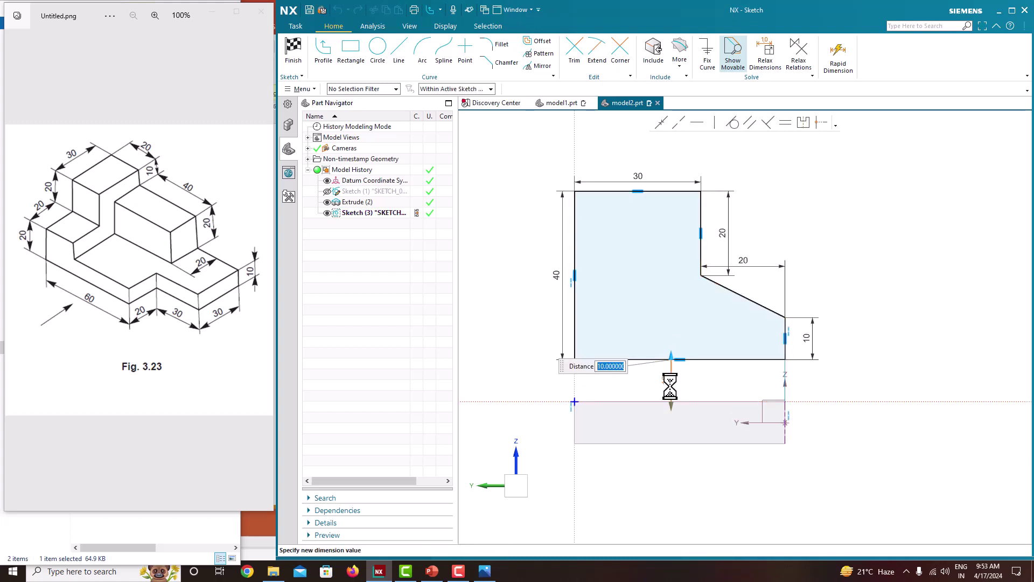
key(Return)
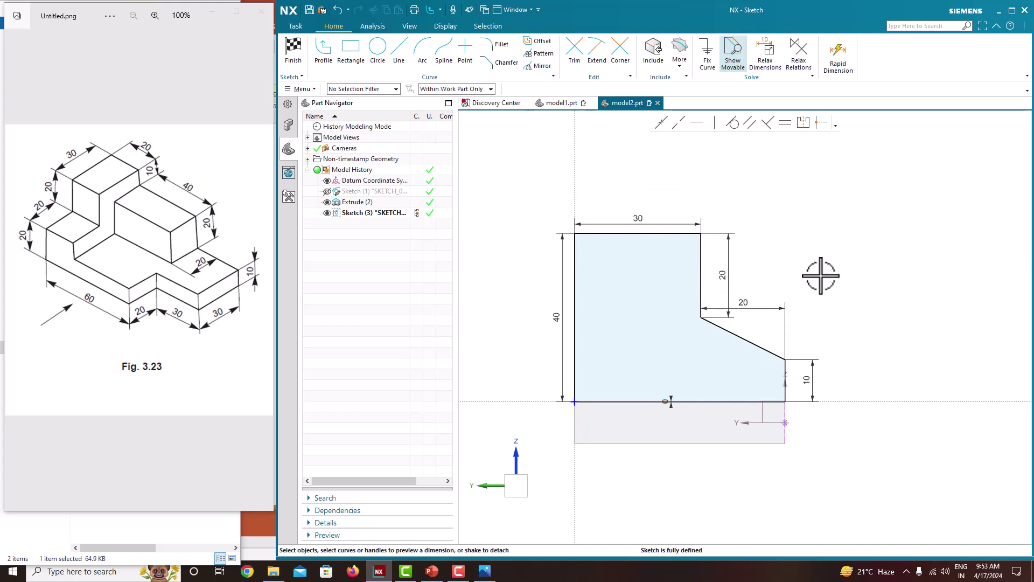
Step: Delete the slanted line between the profile's inner and outer vertical lines and set the overall height to 30 mm
scroll(739, 342, up, 3)
scroll(737, 334, down, 4)
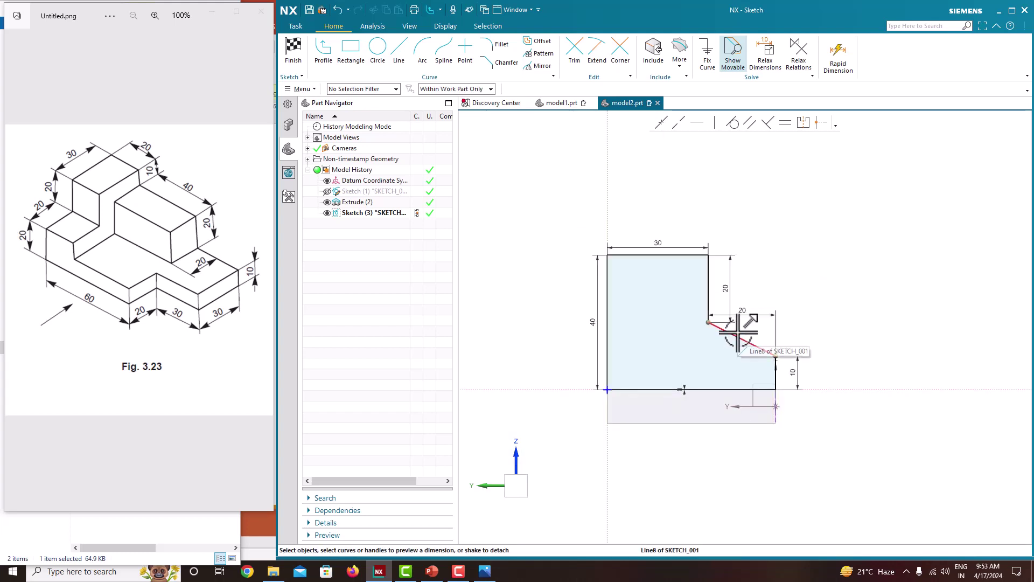
click(735, 337)
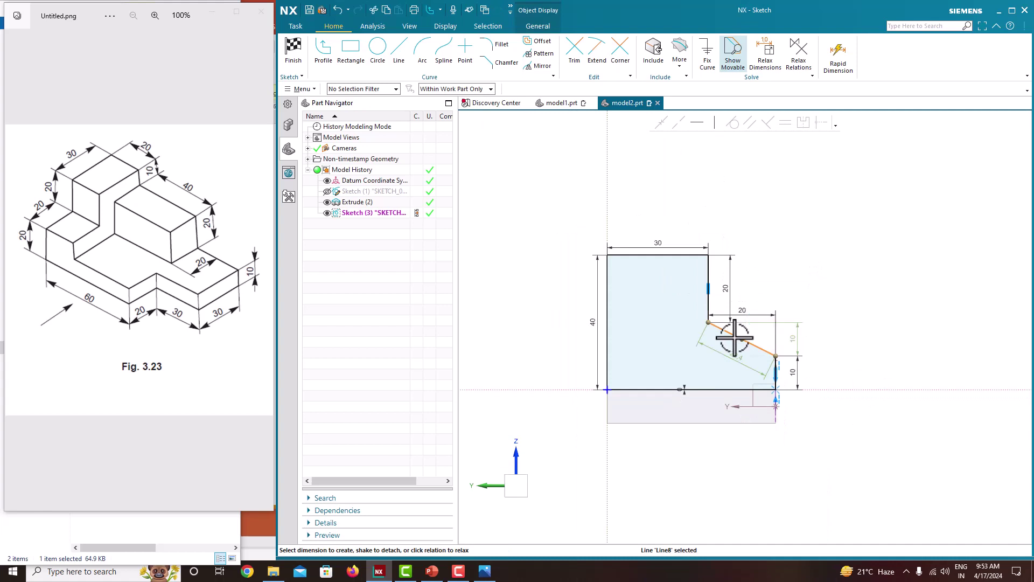
key(Delete)
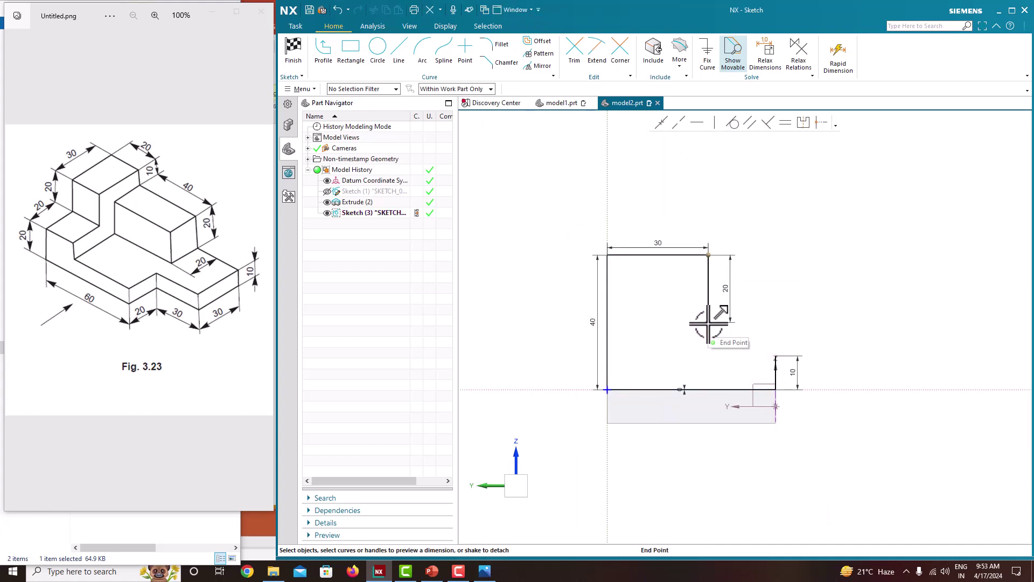
double_click(586, 322)
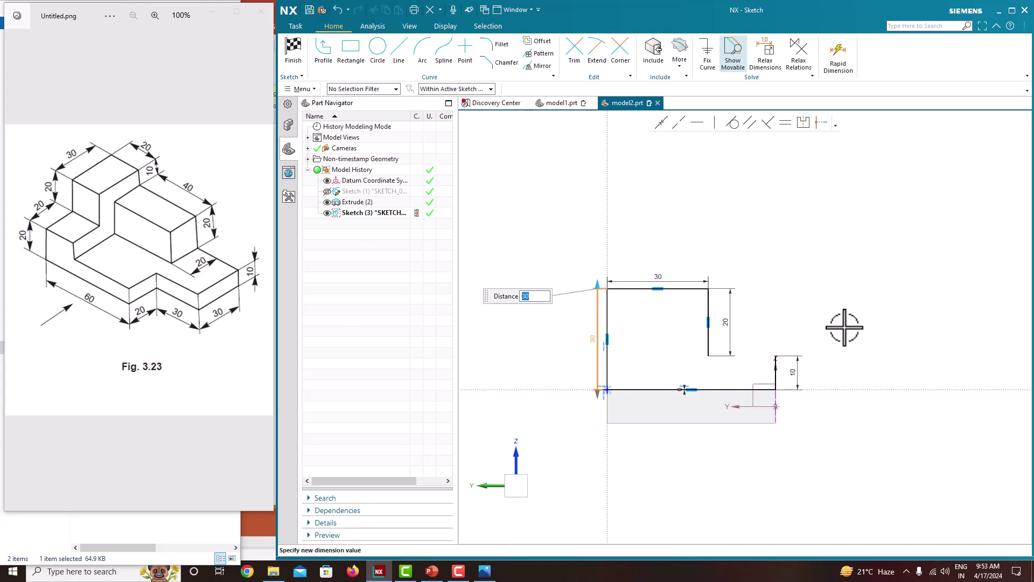
key(Return)
Step: Close the profile with a horizontal line joining the open ends of the 20 mm and 10 mm vertical lines, and finish the sketch
scroll(785, 346, up, 2)
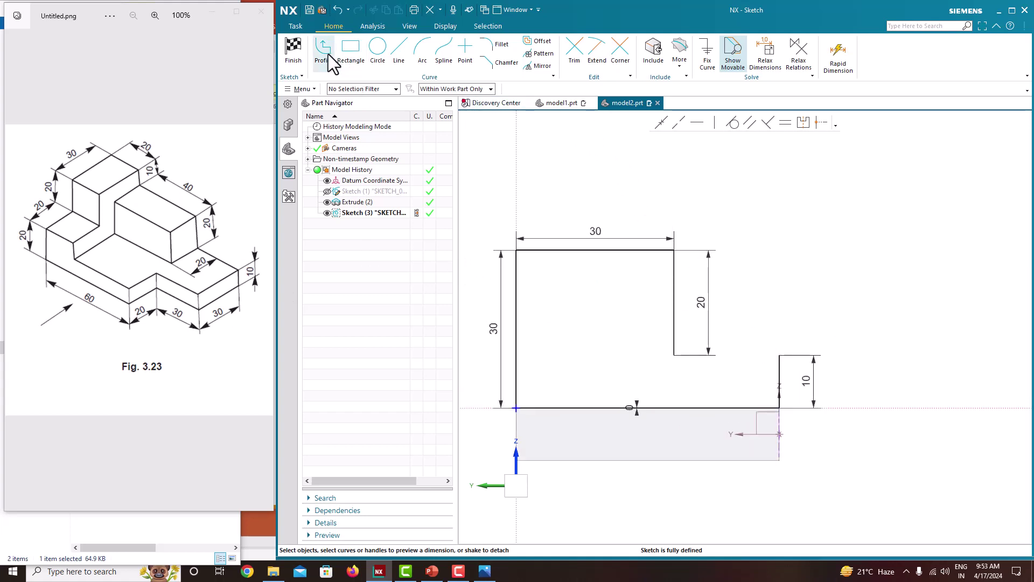
click(398, 60)
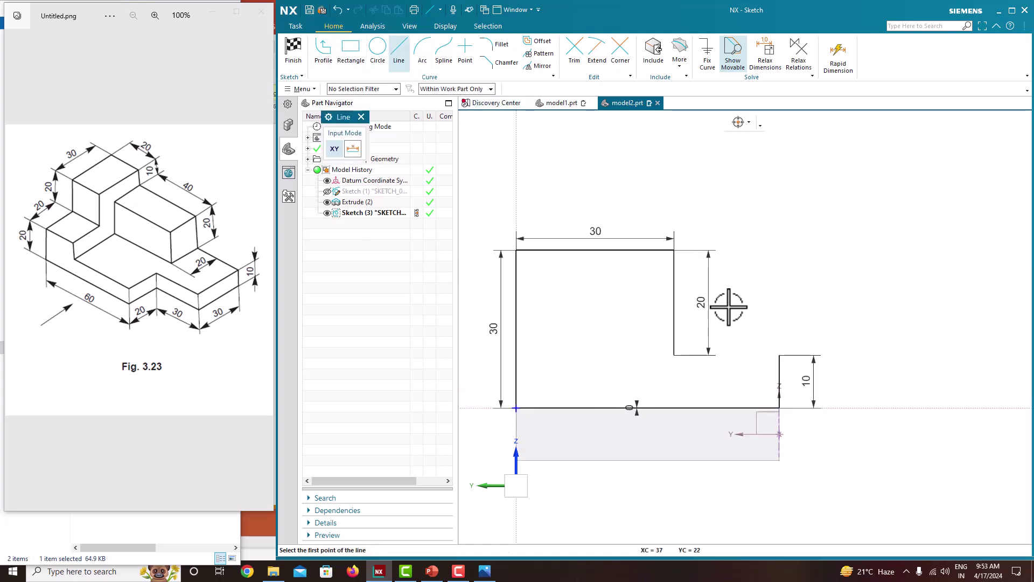
click(674, 355)
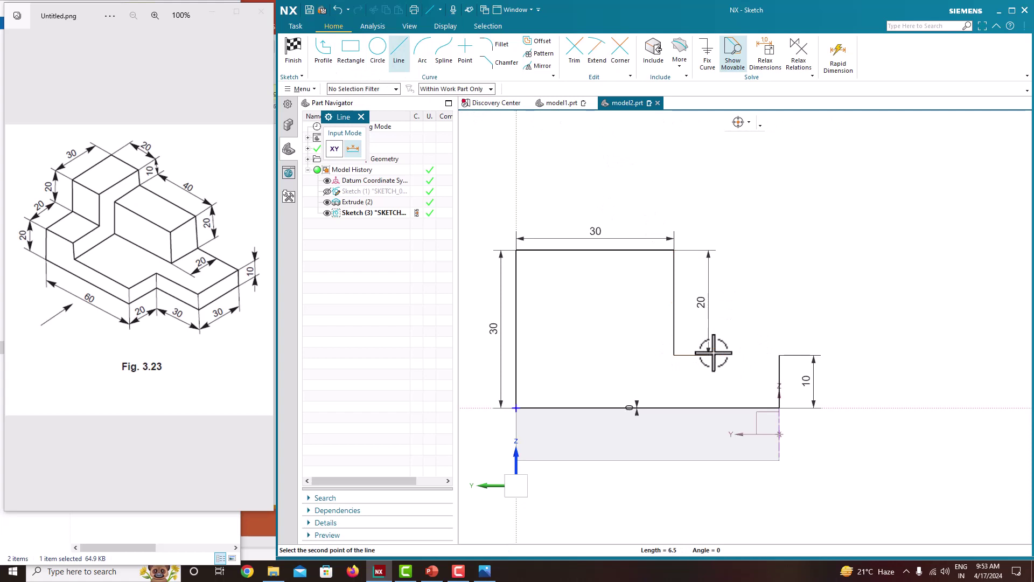
click(779, 355)
key(Escape)
scroll(775, 280, up, 5)
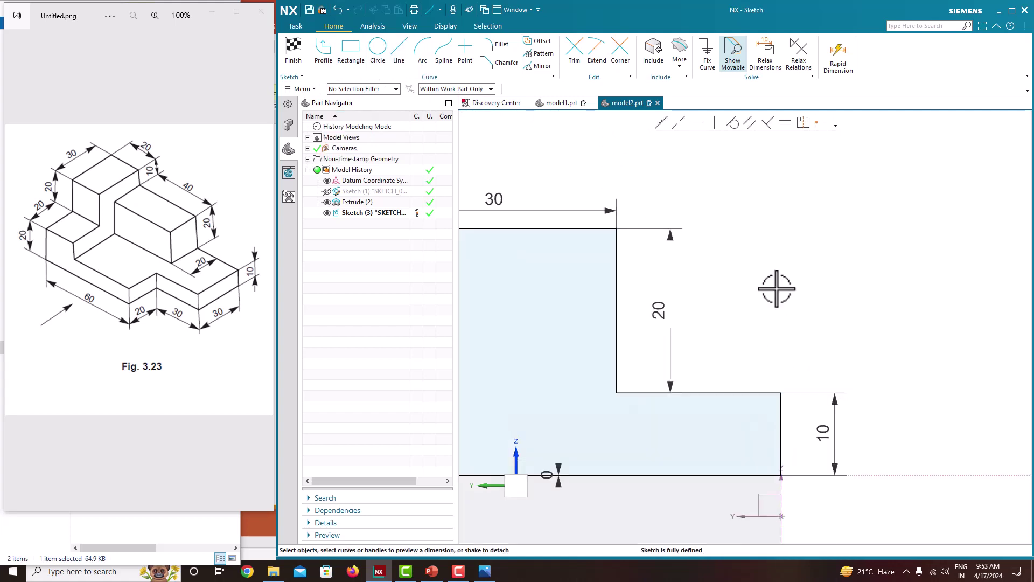
scroll(778, 389, down, 5)
right_click(763, 203)
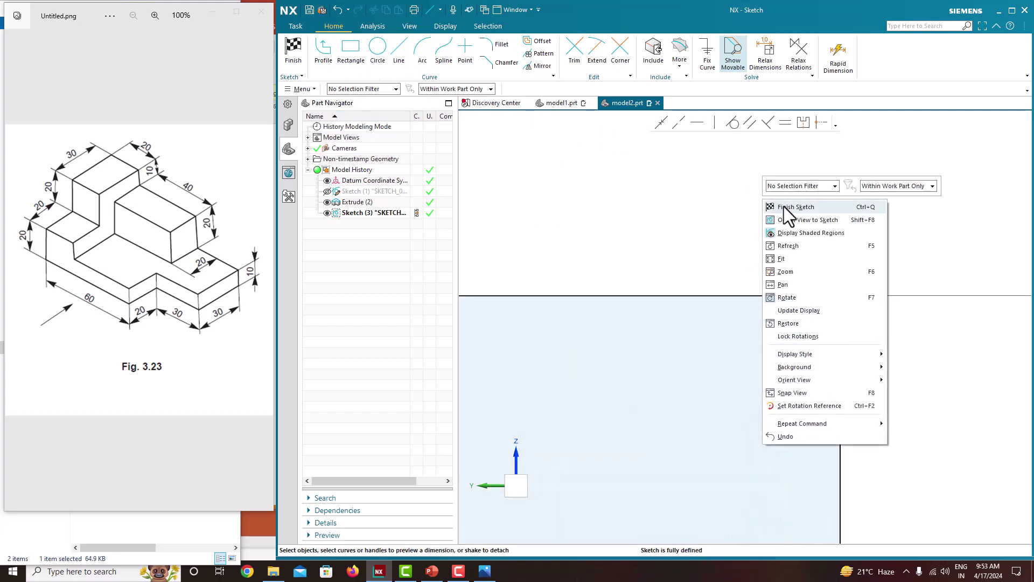
click(784, 205)
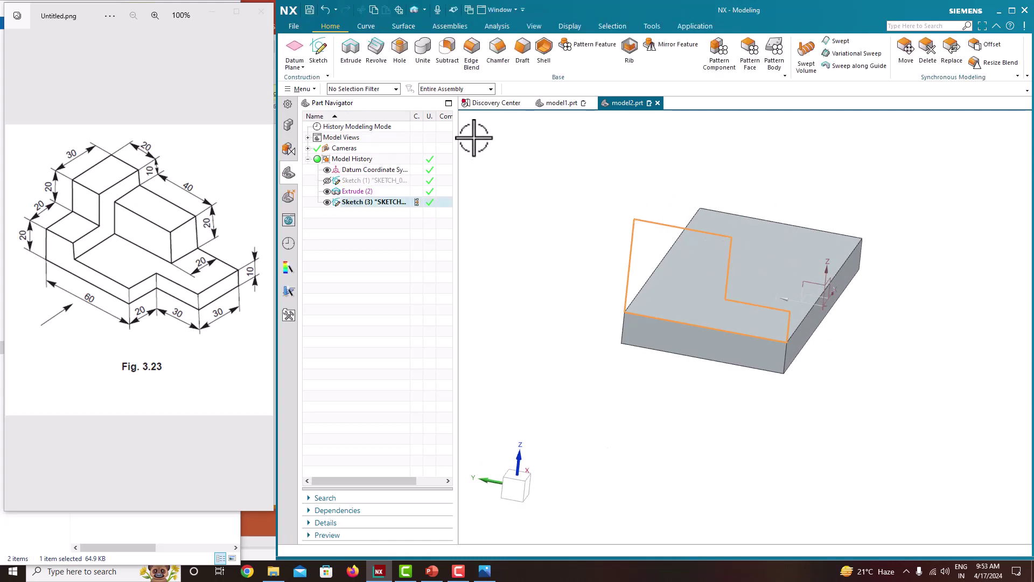
Step: Extrude the stepped profile 20 mm inward over the base plate, united with the plate body through the inferred Boolean
key(x)
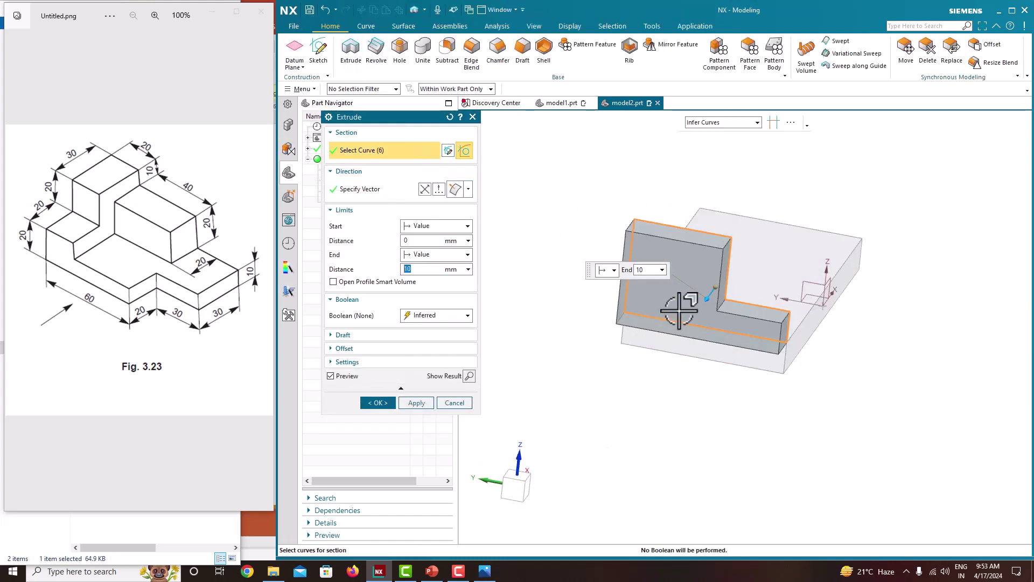
mouse_move(670, 307)
middle_down()
mouse_move(697, 294)
mouse_move(648, 312)
middle_up()
drag(593, 310, 641, 286)
click(429, 256)
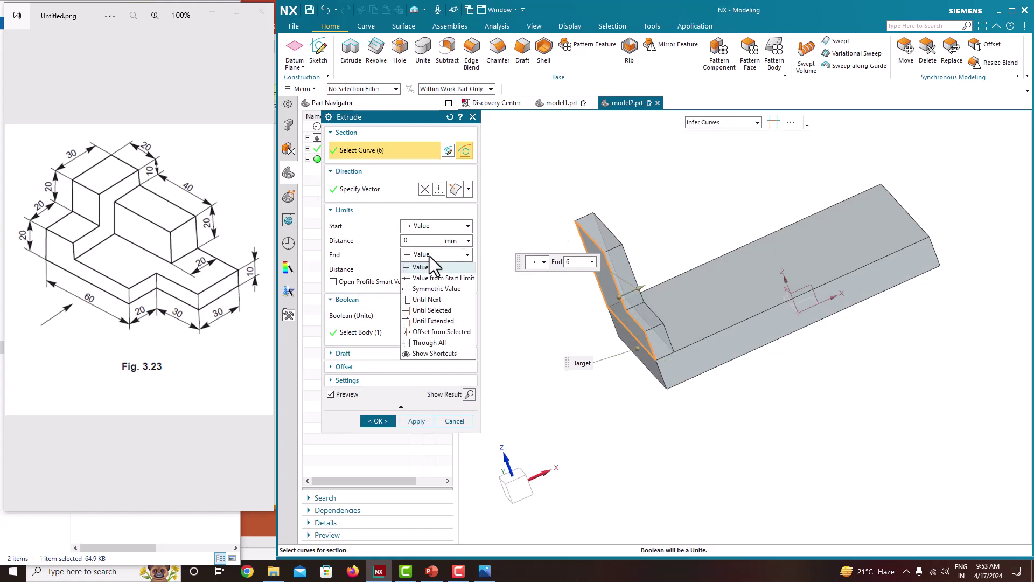
click(495, 253)
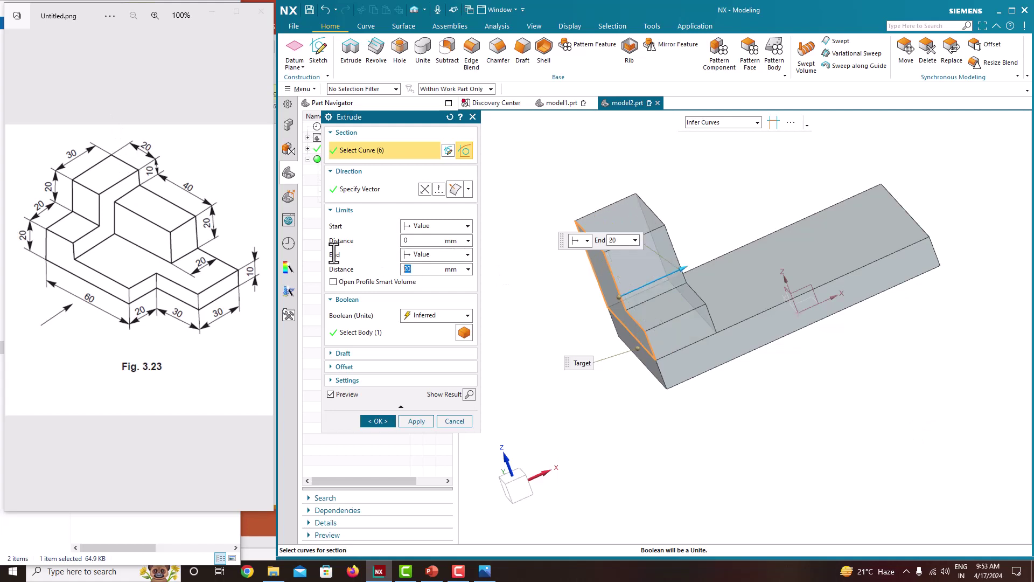
click(378, 421)
Step: Hide the stepped profile sketch so only the solid geometry is displayed
middle_drag(491, 387, 688, 293)
scroll(687, 294, up, 2)
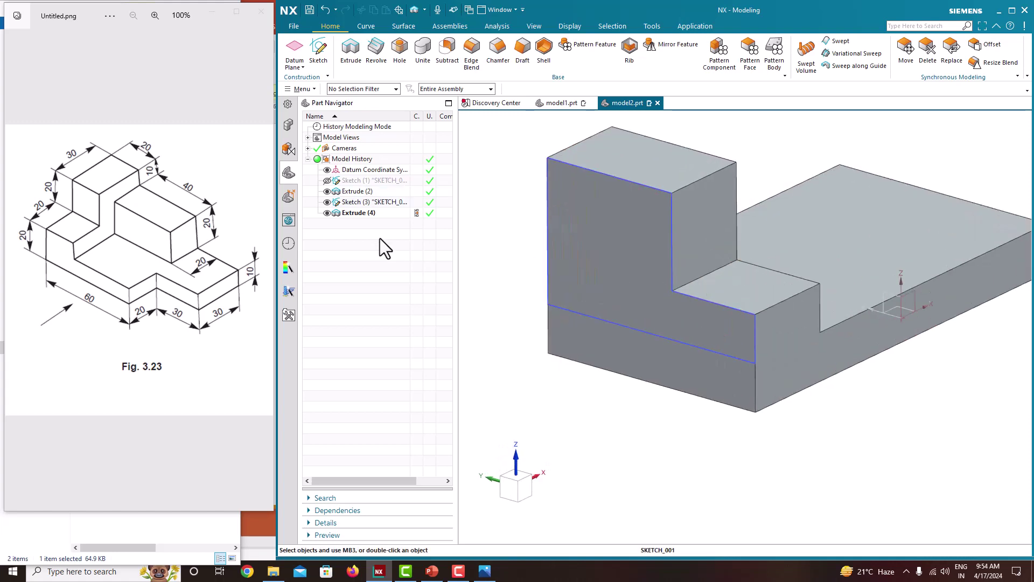
click(327, 202)
Step: Enlarge the 40 by 20 block's area in the reference drawing and create a new sketch on the base plate's top face
mouse_move(532, 330)
middle_down()
mouse_move(666, 342)
mouse_move(813, 214)
middle_up()
scroll(272, 354, up, 2)
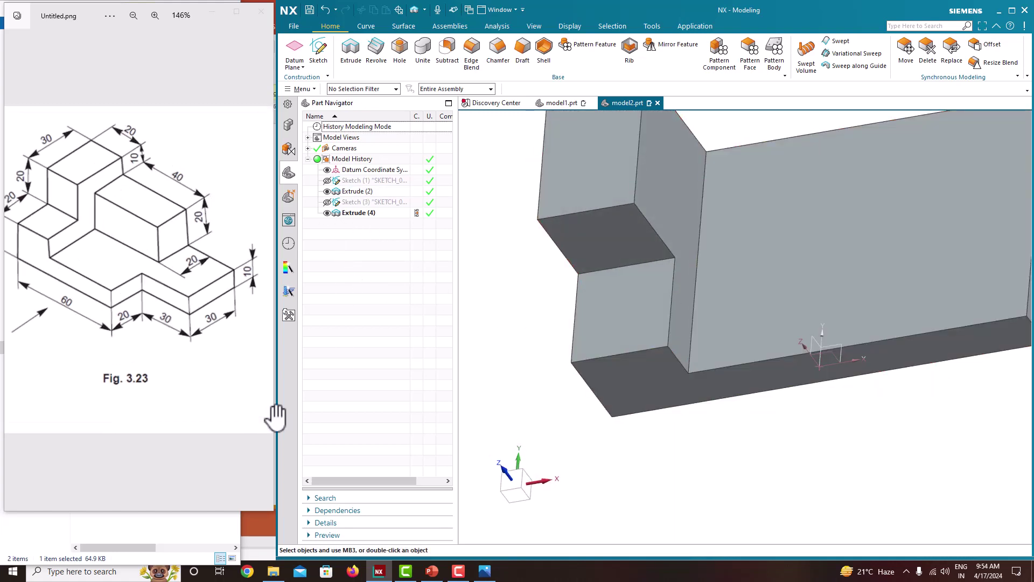
scroll(512, 346, down, 4)
click(145, 334)
drag(145, 334, 177, 334)
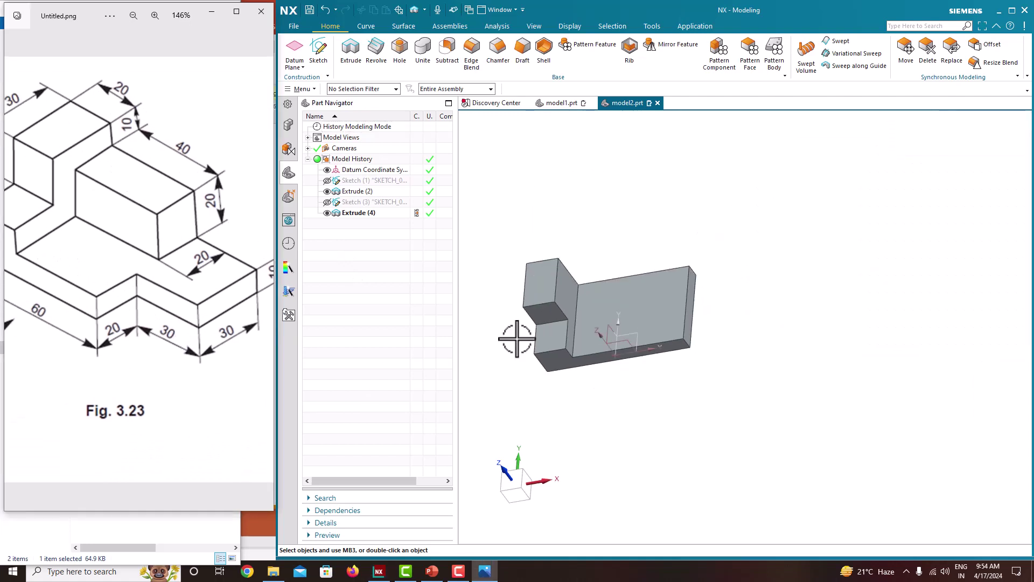
click(331, 72)
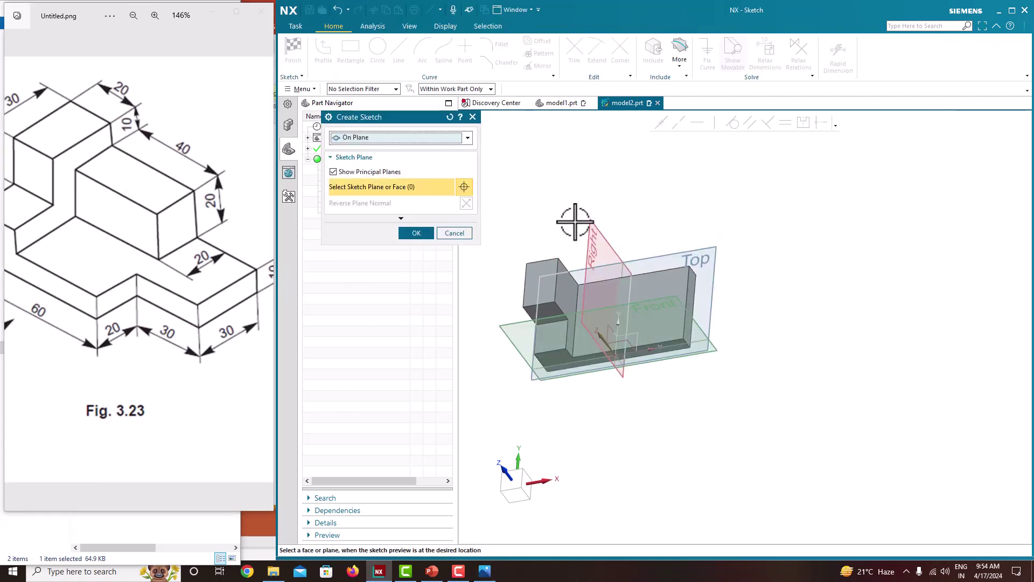
click(654, 287)
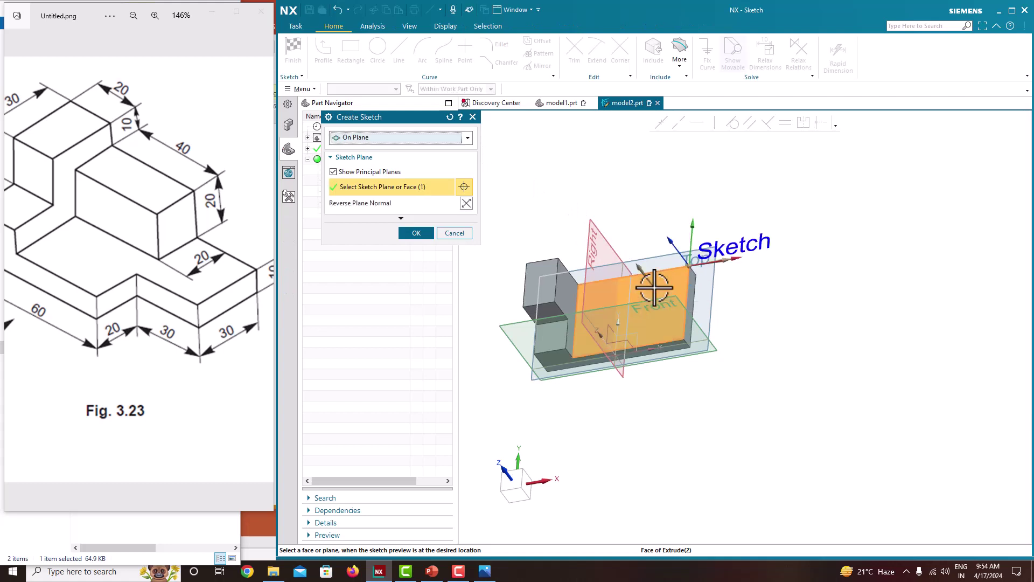
click(418, 233)
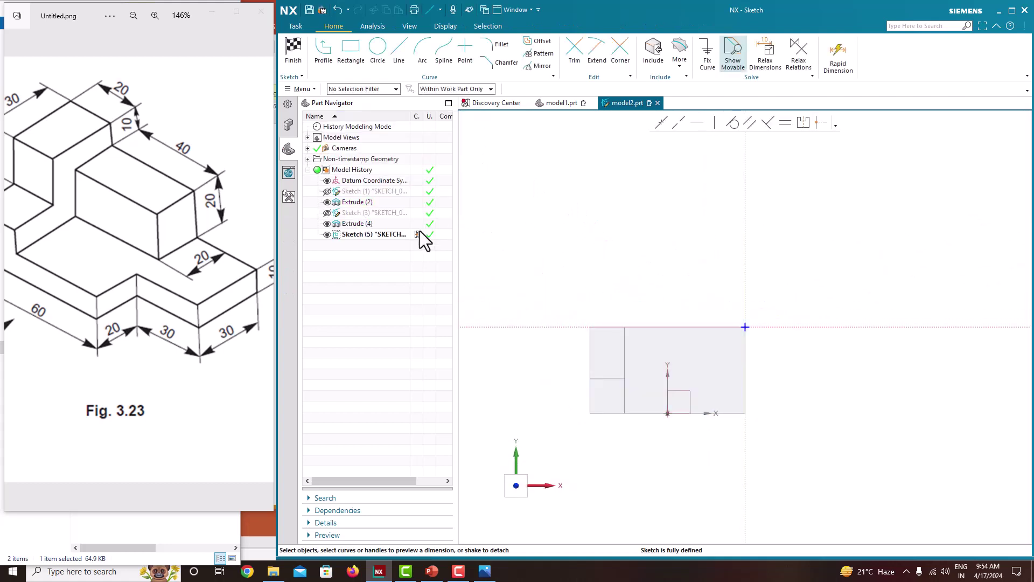
Step: Try a two-point rectangle about 51 mm wide along the plate's edge at the sketch origin corner, and undo it
click(347, 60)
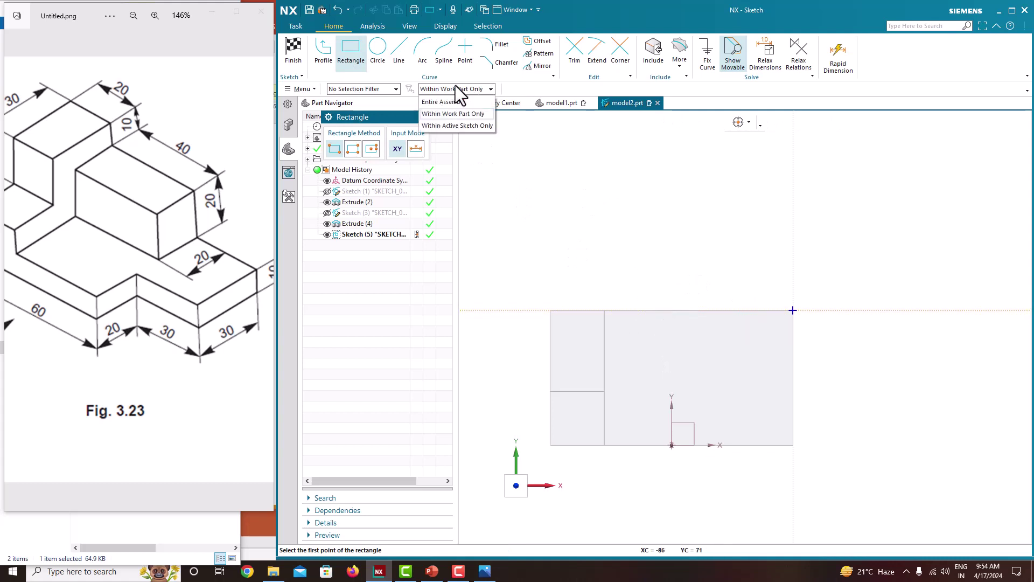
click(453, 113)
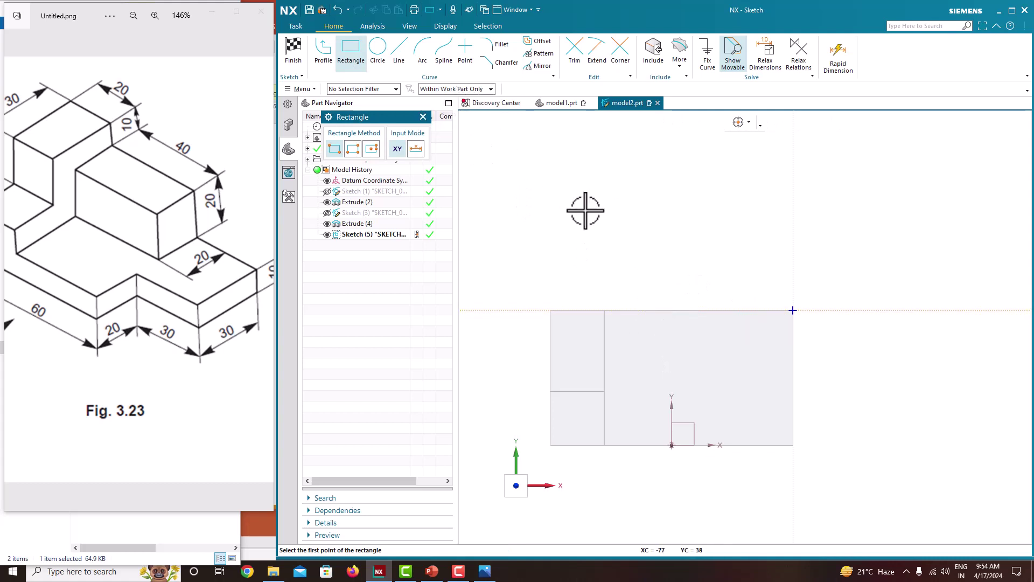
click(657, 311)
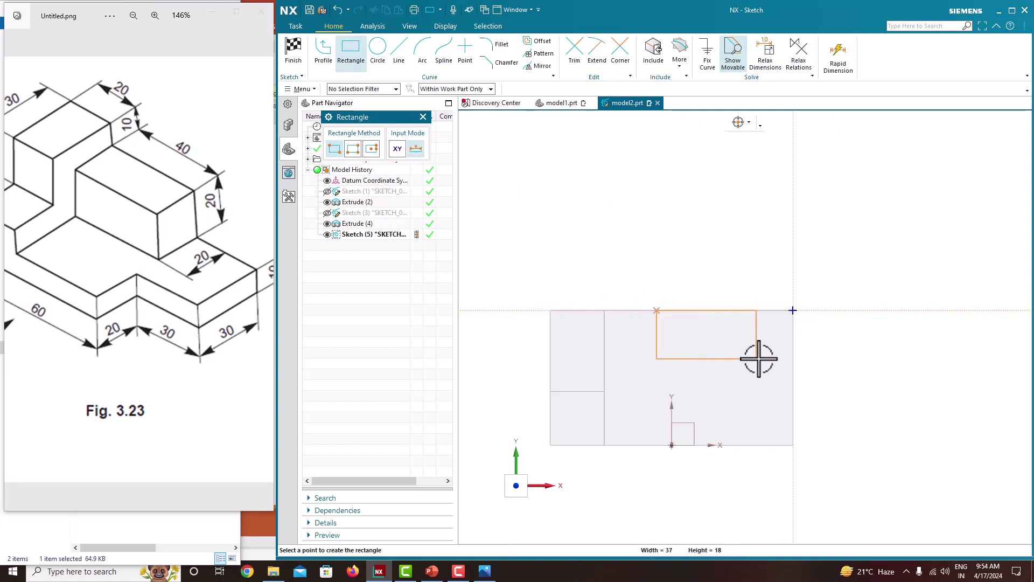
click(792, 367)
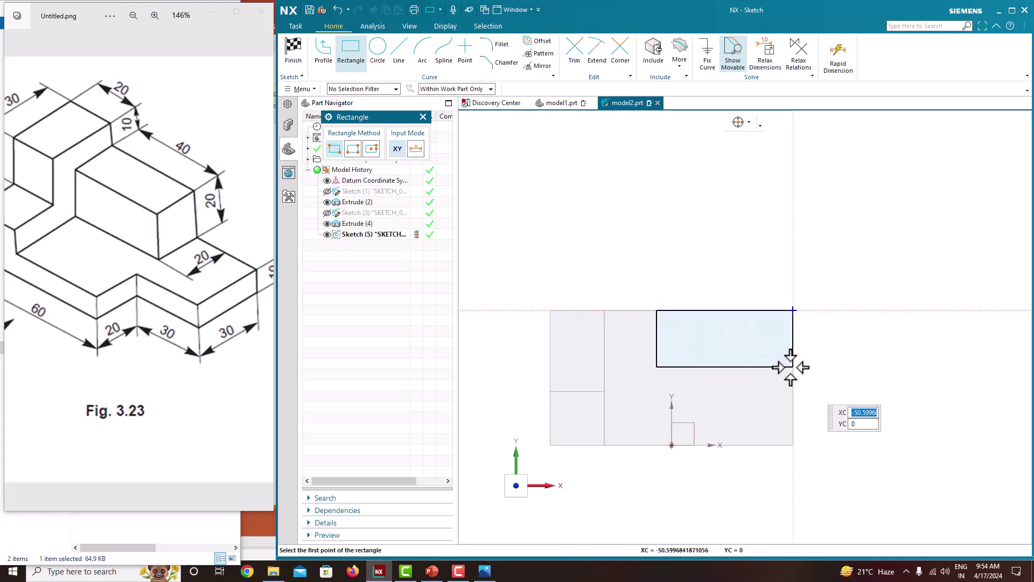
key(ctrl+z)
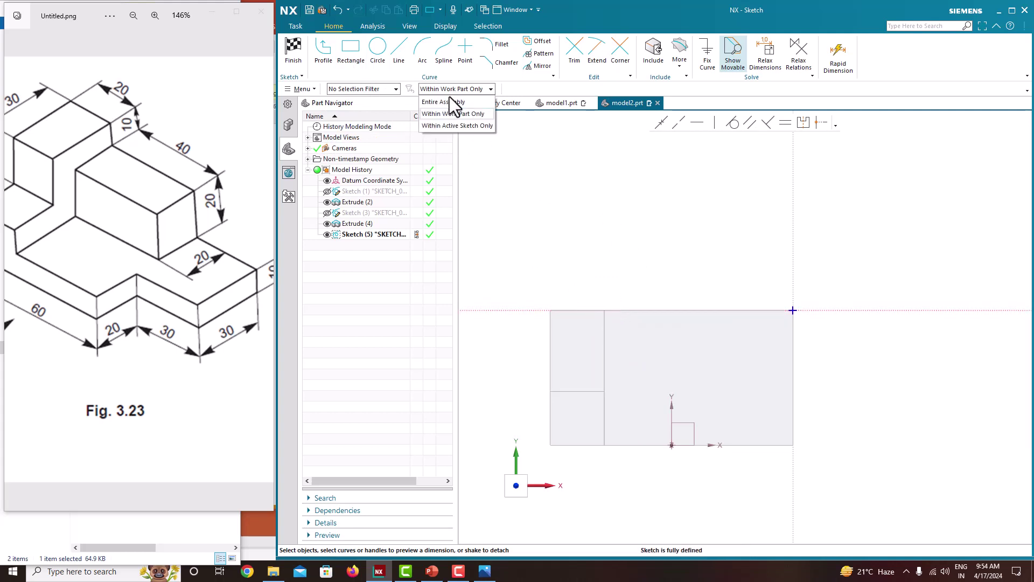
Step: Try to select an edge of the stepped block at its inner corner from the list of overlapping objects, within the work part only
click(450, 113)
scroll(623, 324, up, 2)
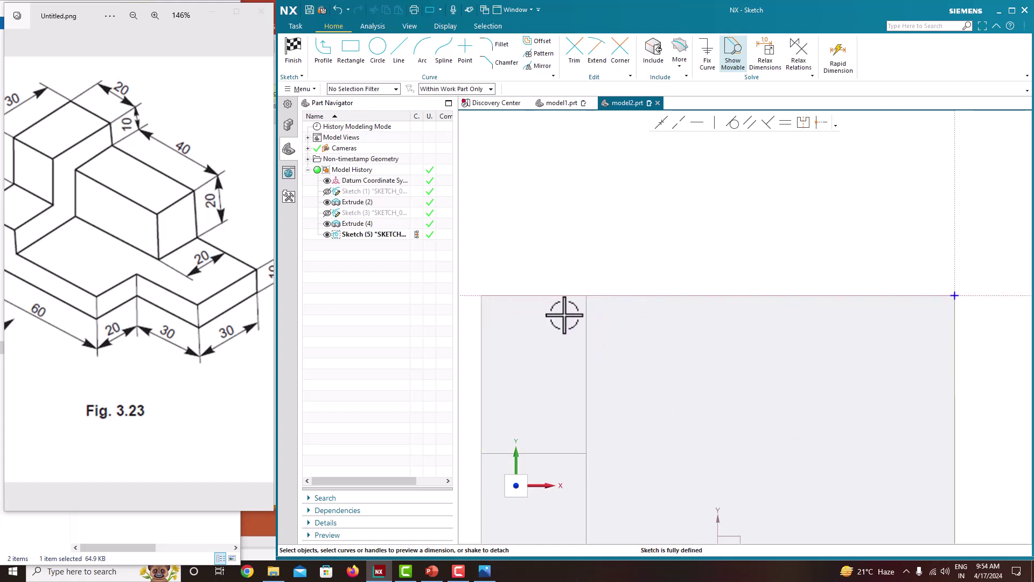
right_click(586, 294)
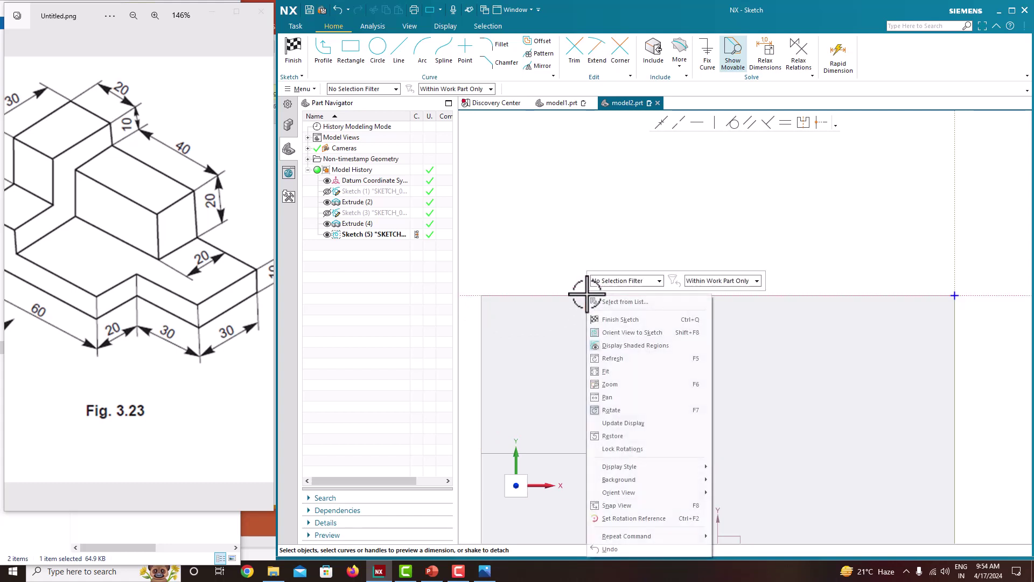
click(623, 304)
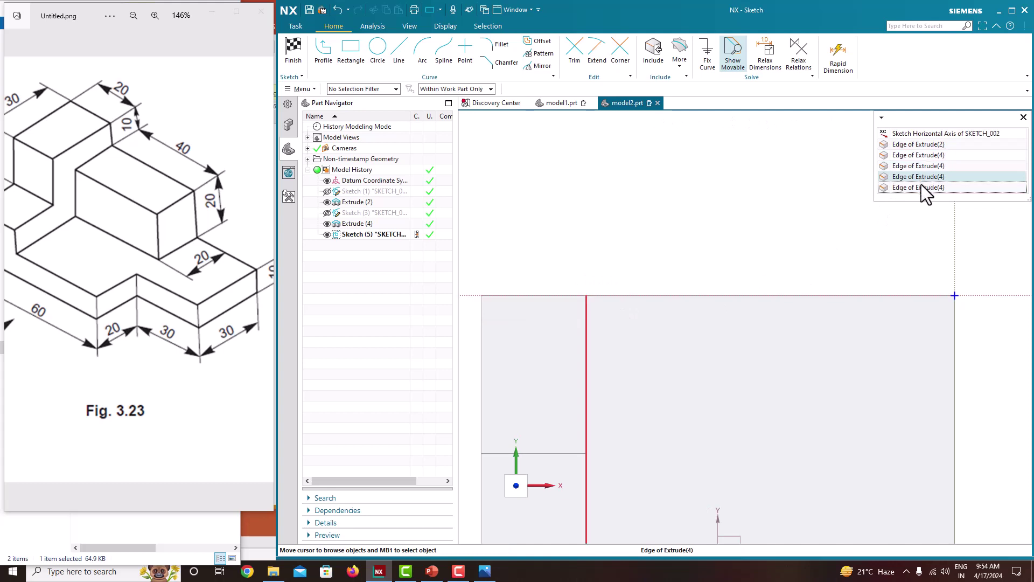
click(936, 153)
Step: Try the Point selection filter for the stepped block's corner and switch the filter to Edge
click(363, 92)
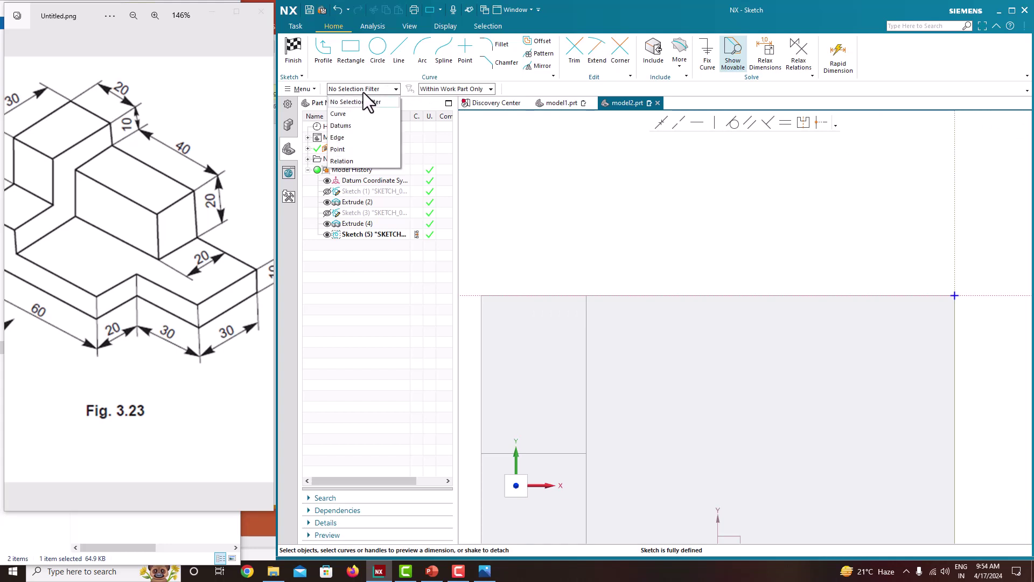
click(350, 151)
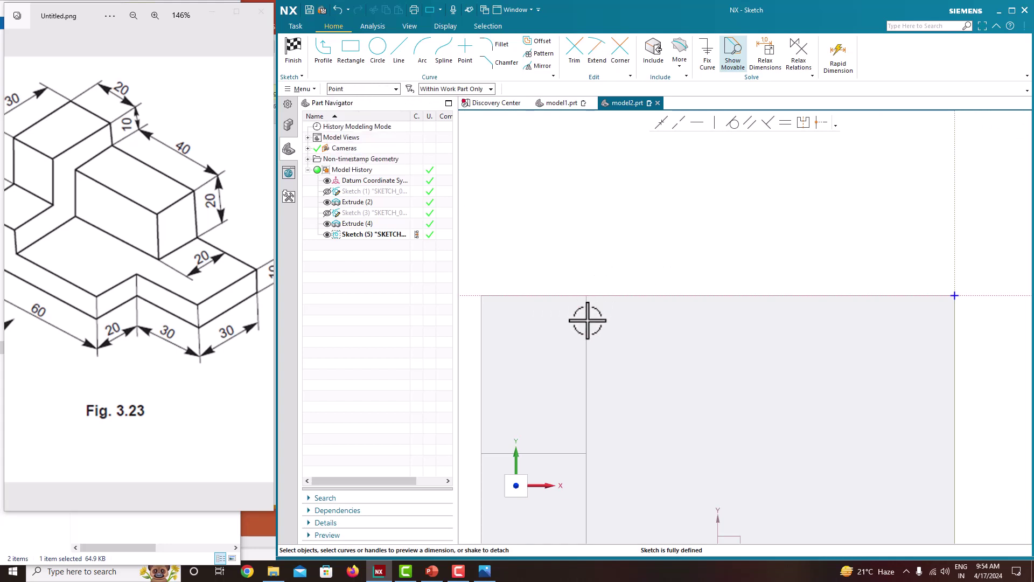
click(377, 88)
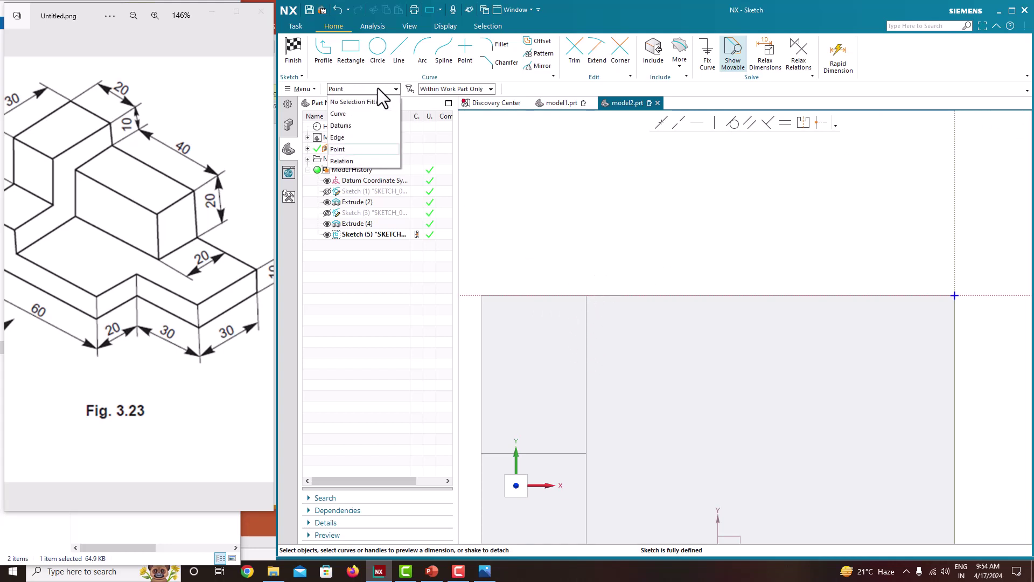
click(358, 132)
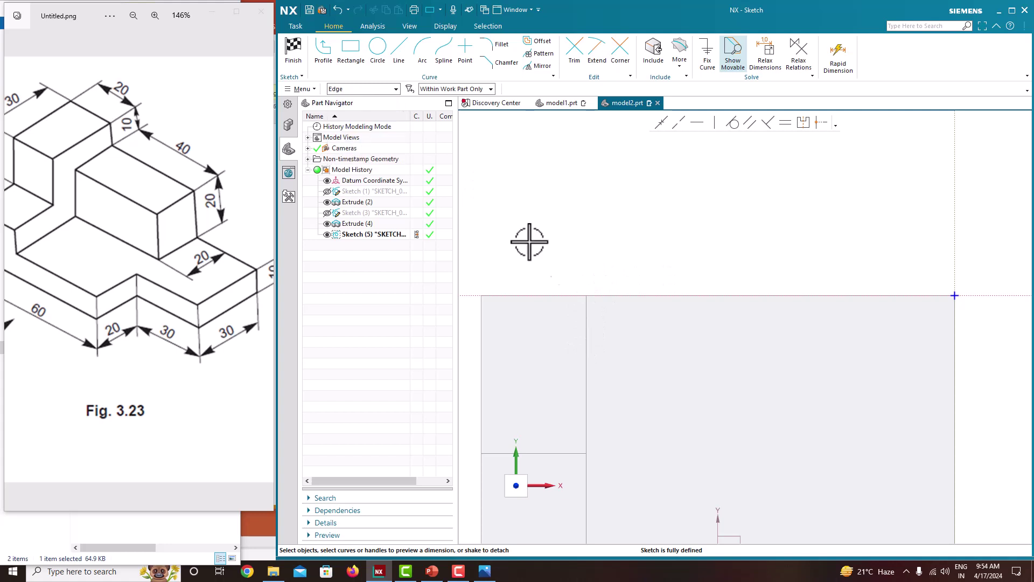
Step: Sketch a two-point rectangle about 57 by 25 mm from the stepped block's inner corner along the plate's back edge
click(587, 295)
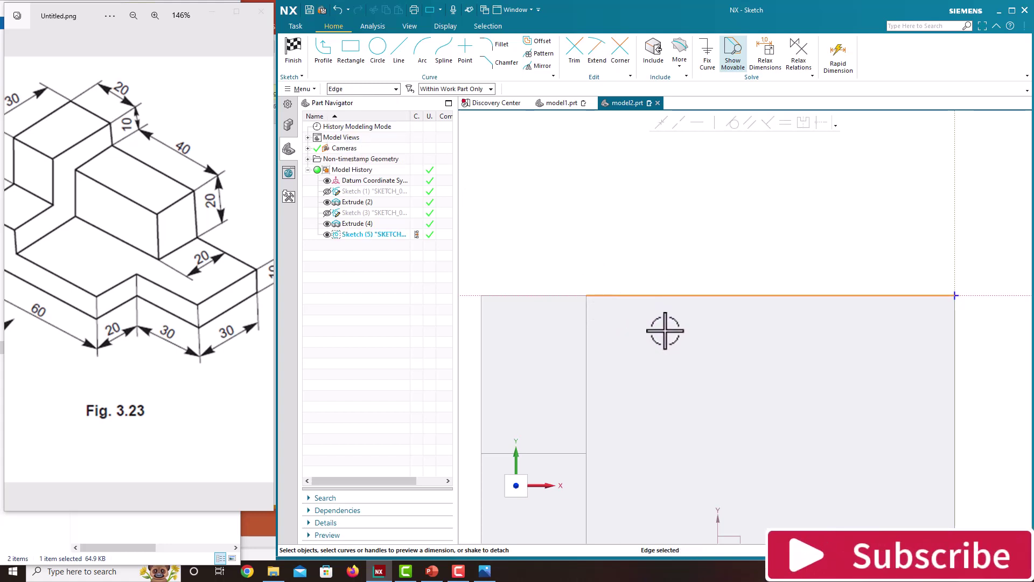
click(350, 49)
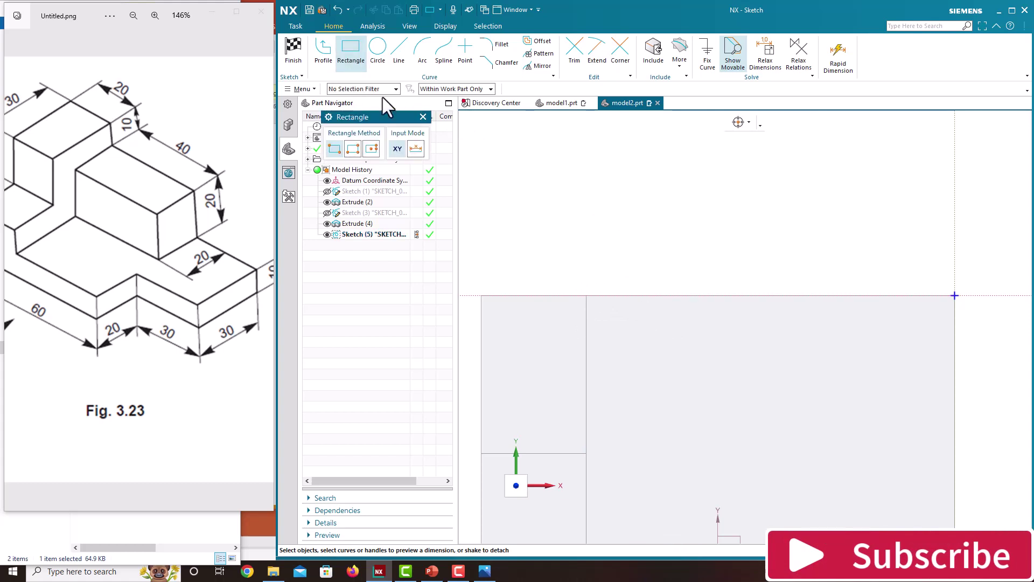
click(586, 295)
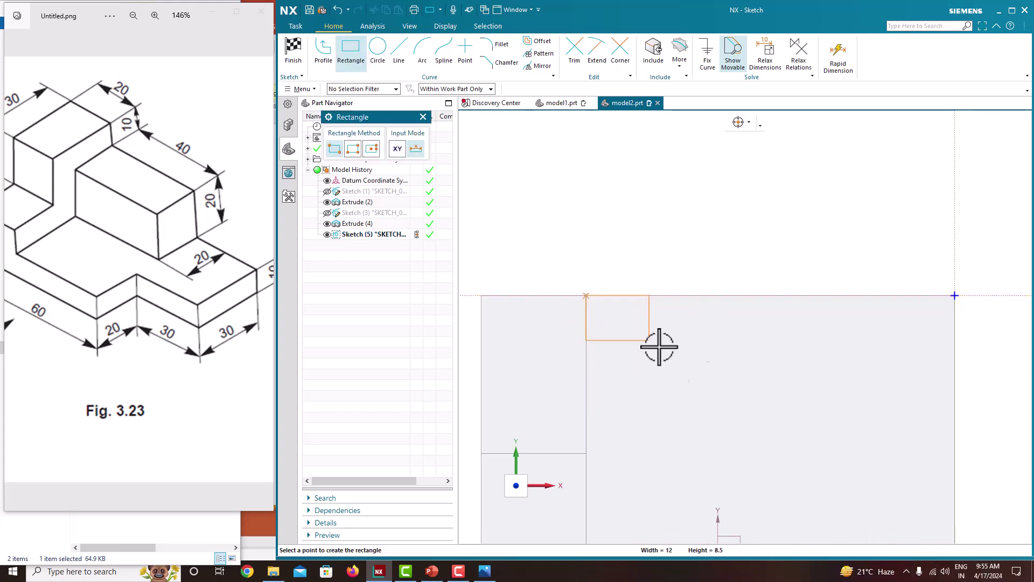
click(884, 423)
key(Escape)
scroll(803, 224, down, 3)
scroll(811, 258, up, 3)
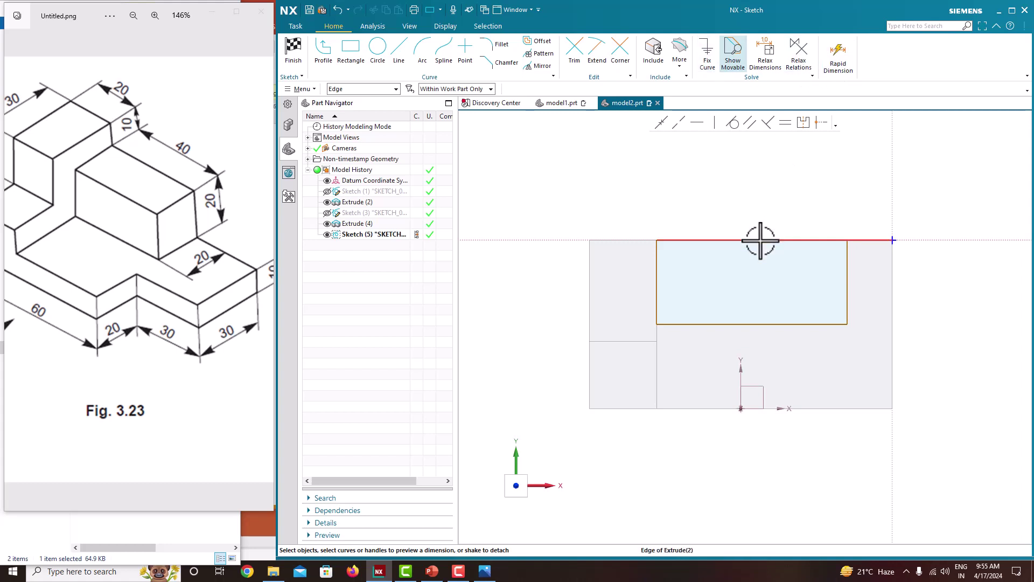
click(757, 157)
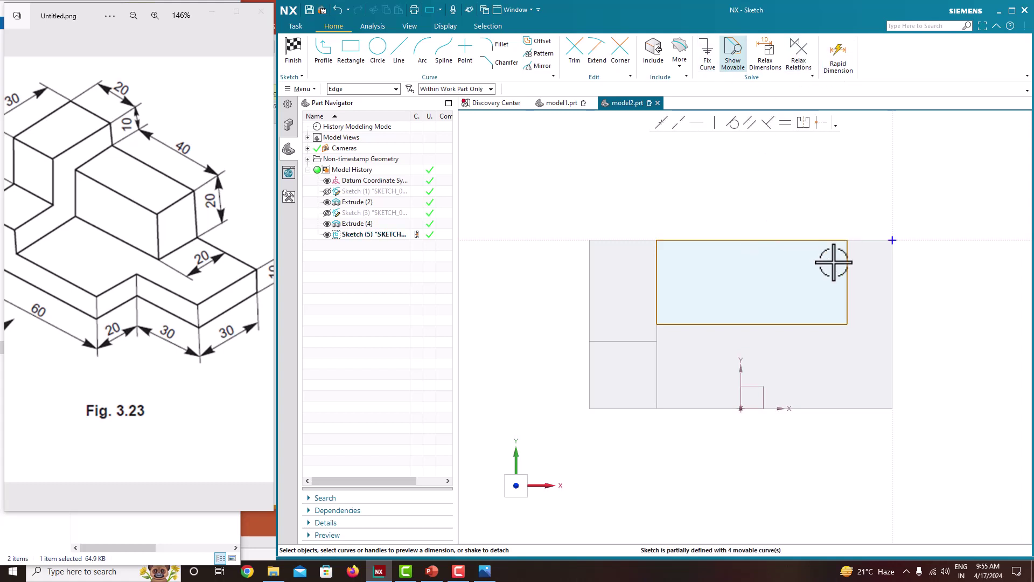
scroll(845, 258, up, 1)
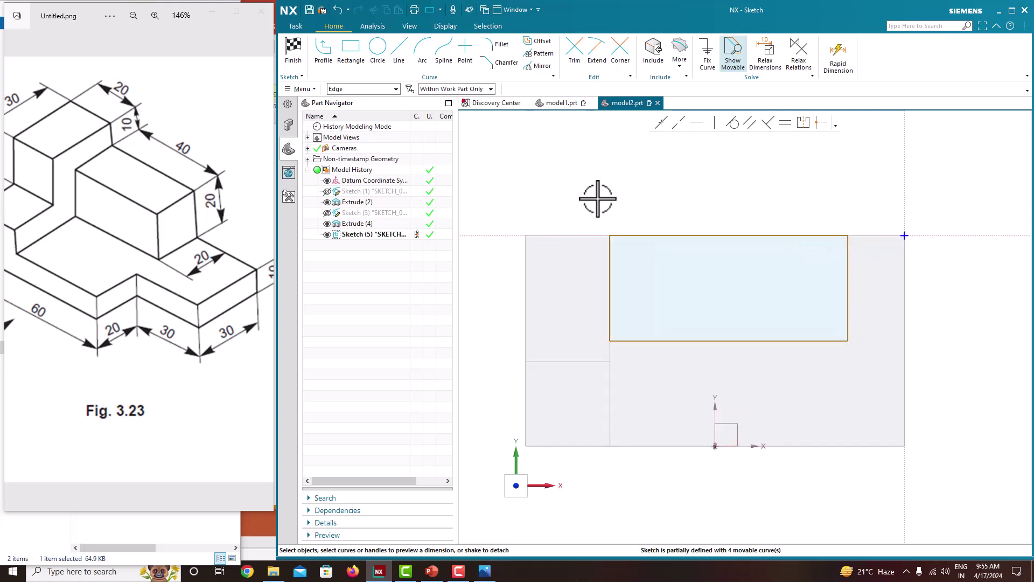
scroll(630, 200, down, 3)
scroll(739, 245, up, 1)
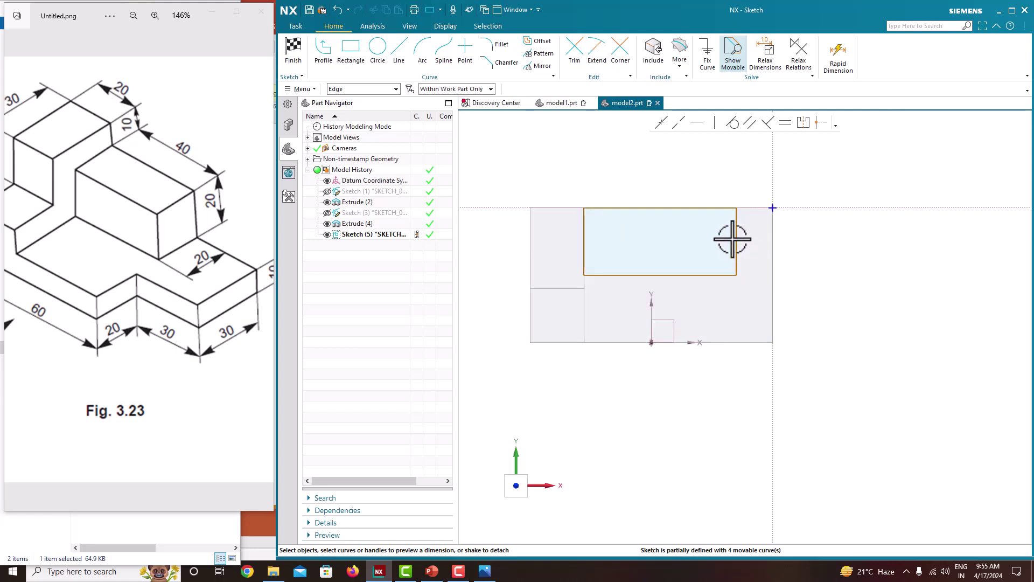
Step: Clear the Edge selection filter and dimension the rectangle's width to 40 mm without scaling the entire sketch
click(467, 86)
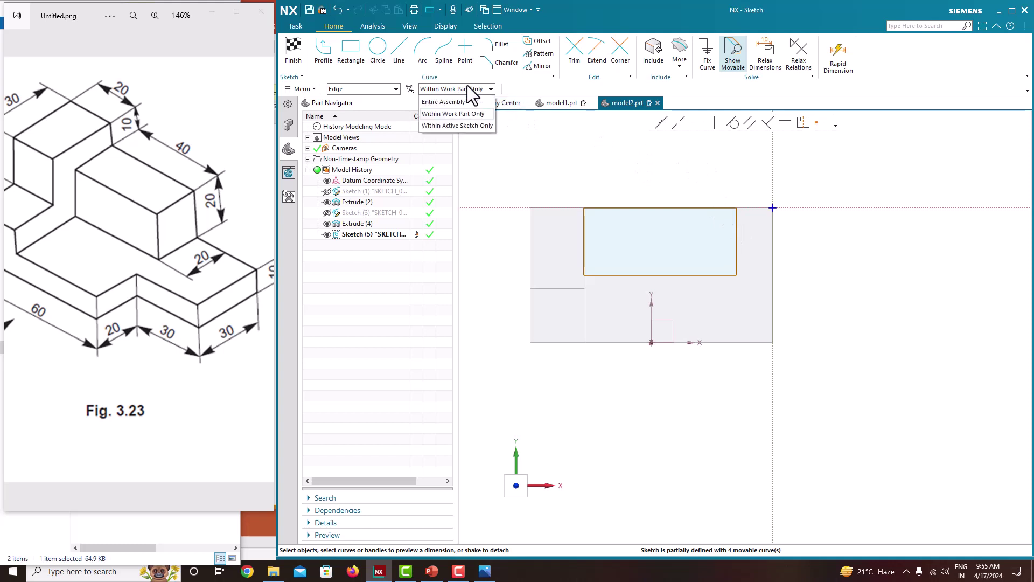
click(461, 113)
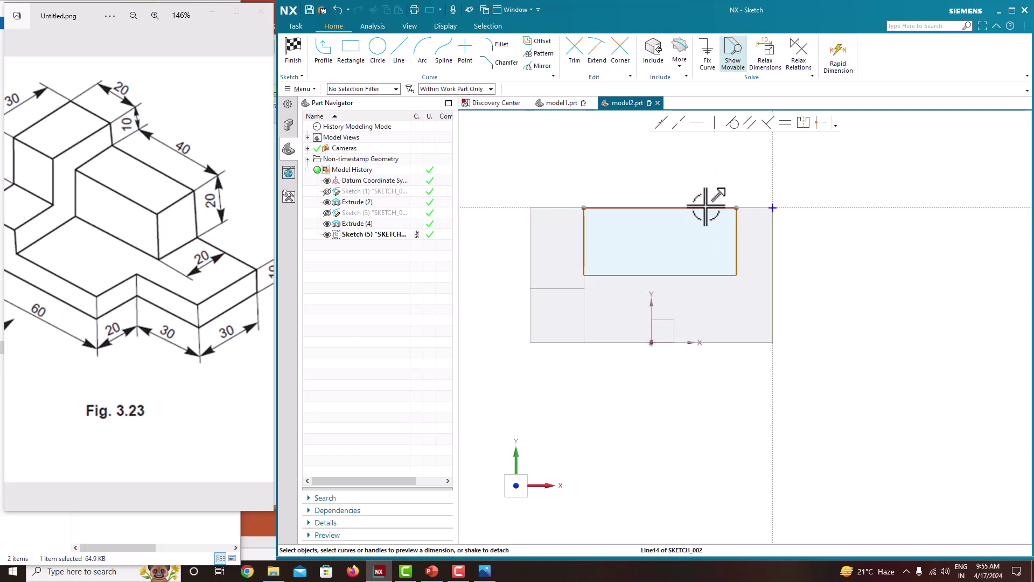
click(705, 208)
click(659, 188)
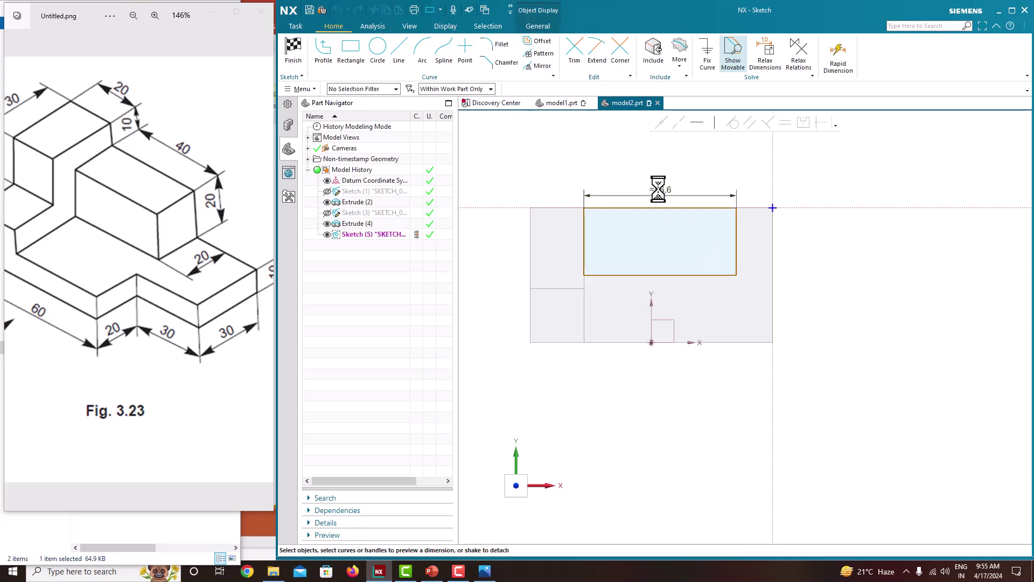
text(40)
key(Return)
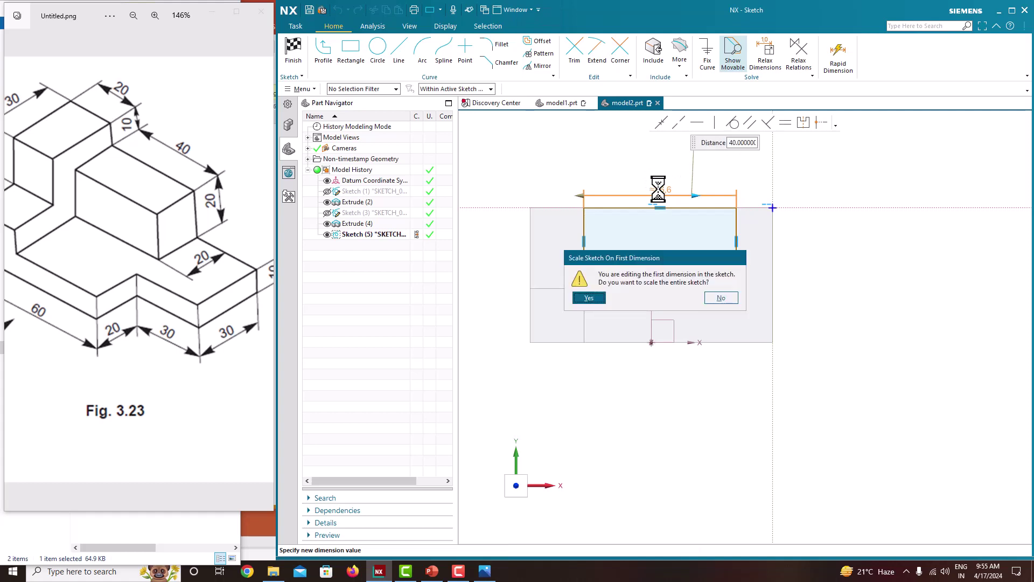
click(731, 306)
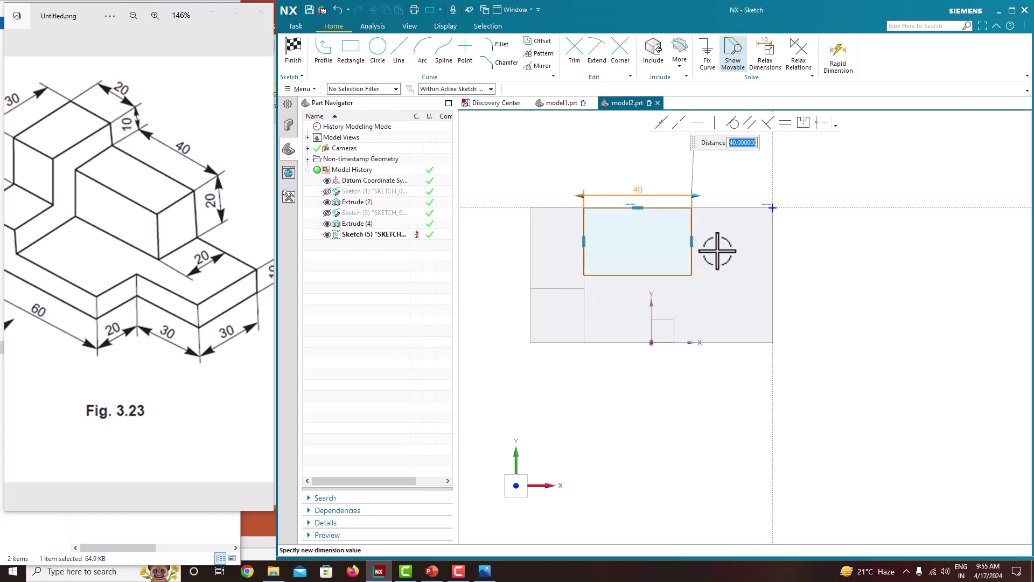
key(Escape)
Step: Dimension the rectangle's height to 20 mm
click(692, 242)
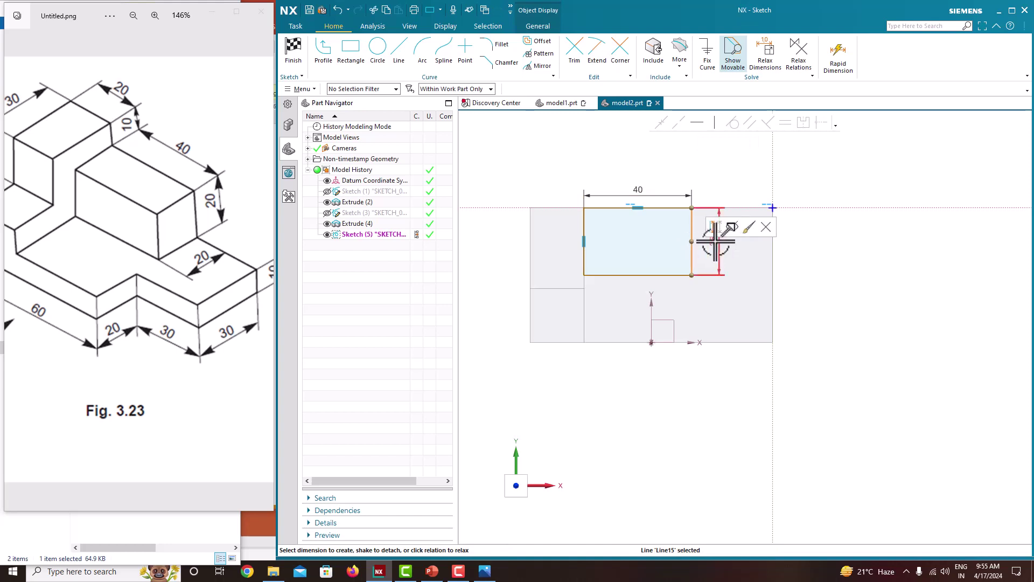
click(717, 242)
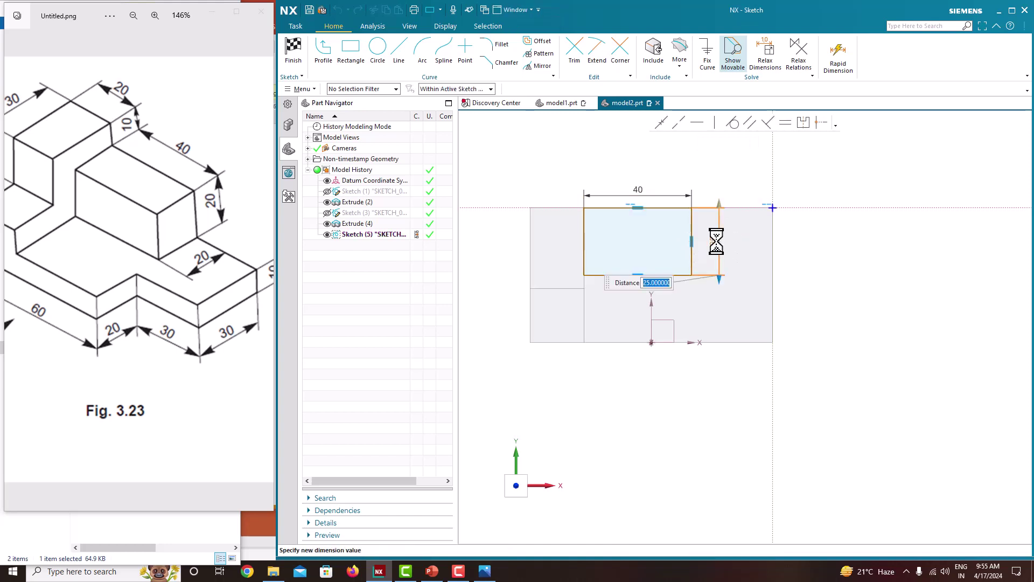
text(20)
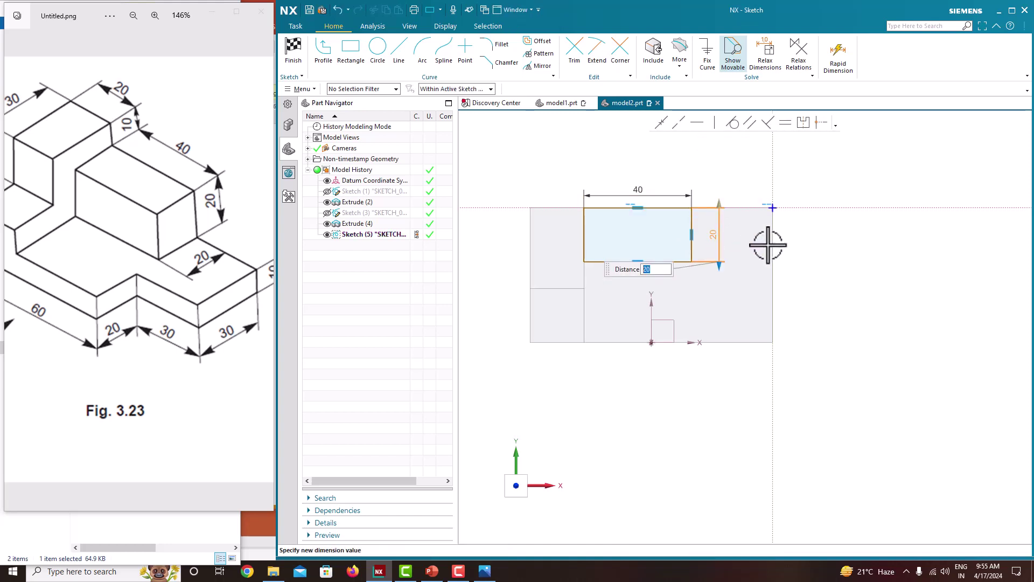
key(Escape)
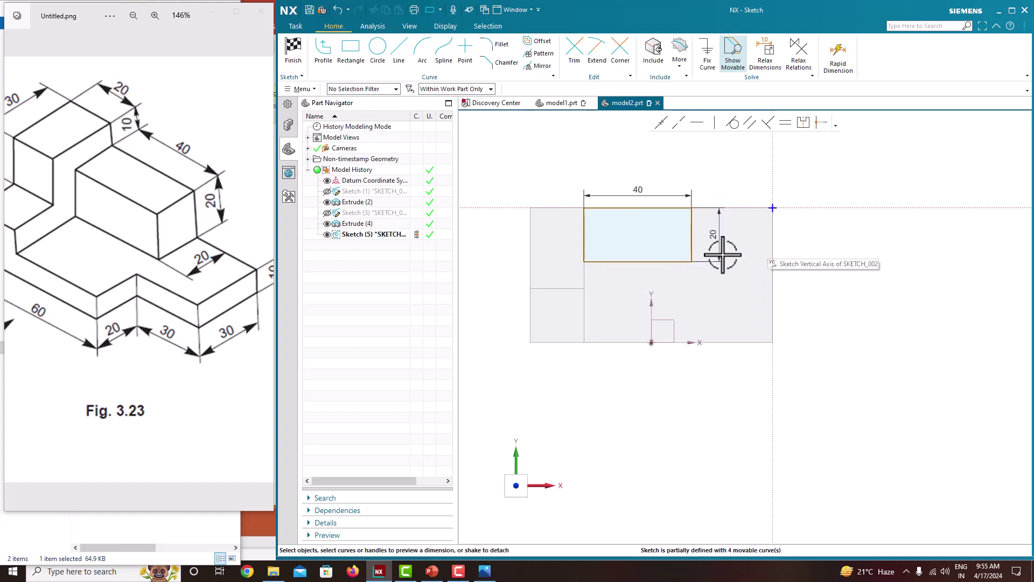
Step: Examine how the rectangle's side and corner line up with the stepped block's edge, then orient the view back to the sketch
scroll(591, 244, up, 2)
mouse_move(591, 244)
middle_down()
mouse_move(570, 231)
mouse_move(605, 231)
mouse_move(554, 276)
mouse_move(577, 293)
mouse_move(545, 280)
mouse_move(531, 311)
middle_up()
scroll(555, 276, down, 4)
scroll(559, 306, up, 5)
scroll(538, 300, down, 4)
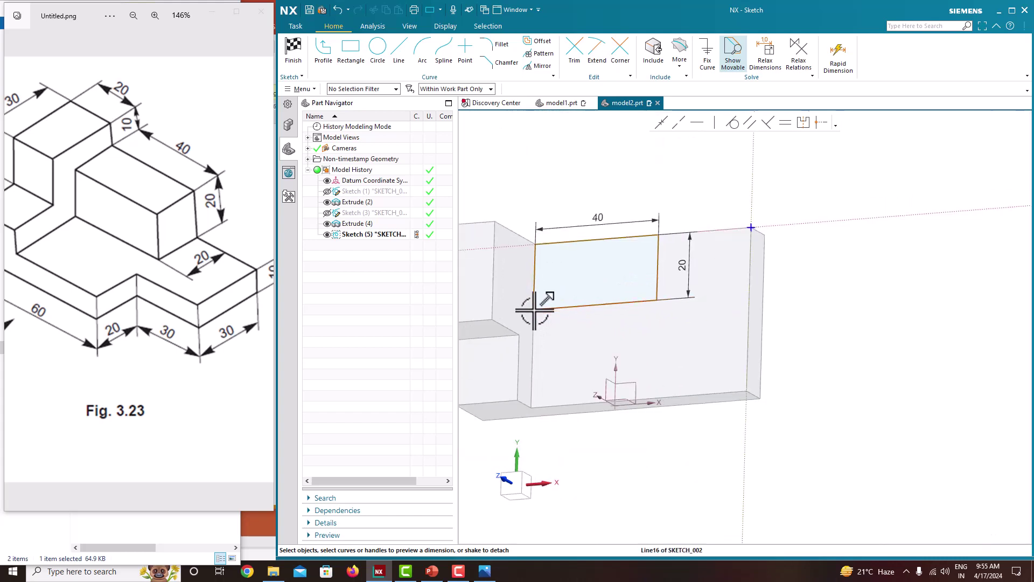
scroll(517, 256, up, 2)
scroll(548, 237, up, 3)
middle_drag(548, 237, 623, 242)
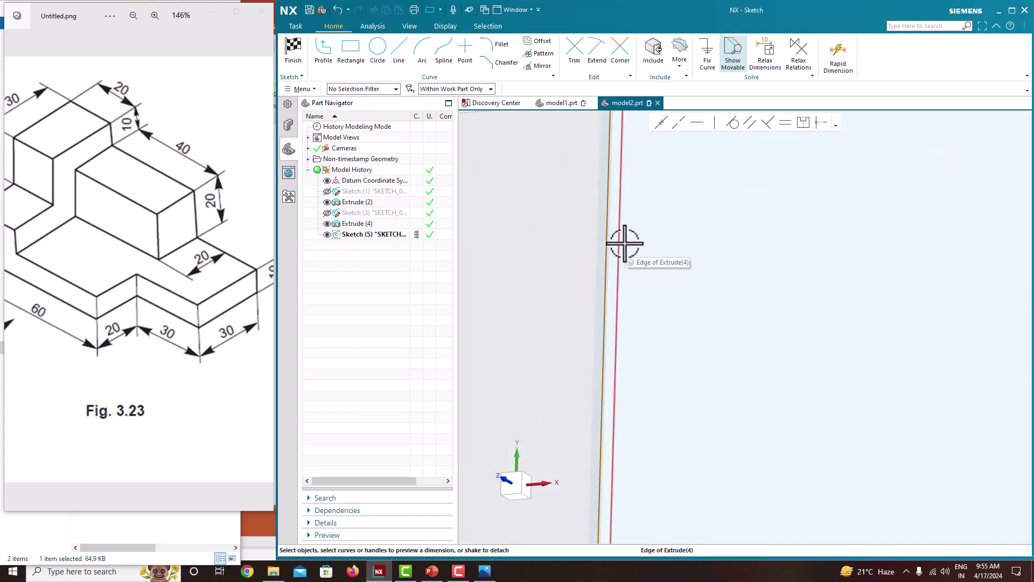
scroll(623, 243, up, 2)
scroll(624, 242, down, 2)
scroll(625, 243, down, 3)
right_click(619, 189)
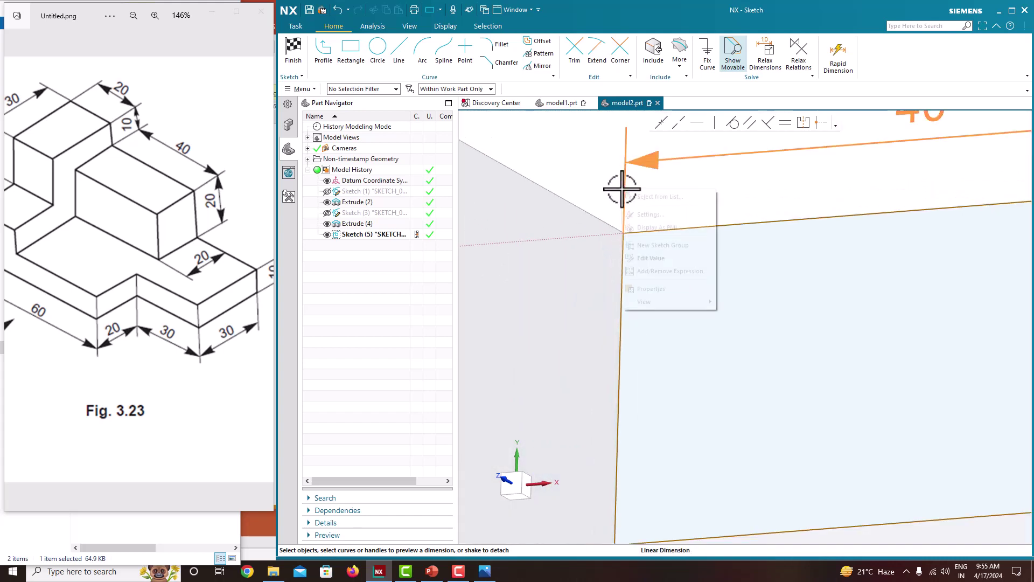
click(686, 215)
scroll(706, 207, down, 4)
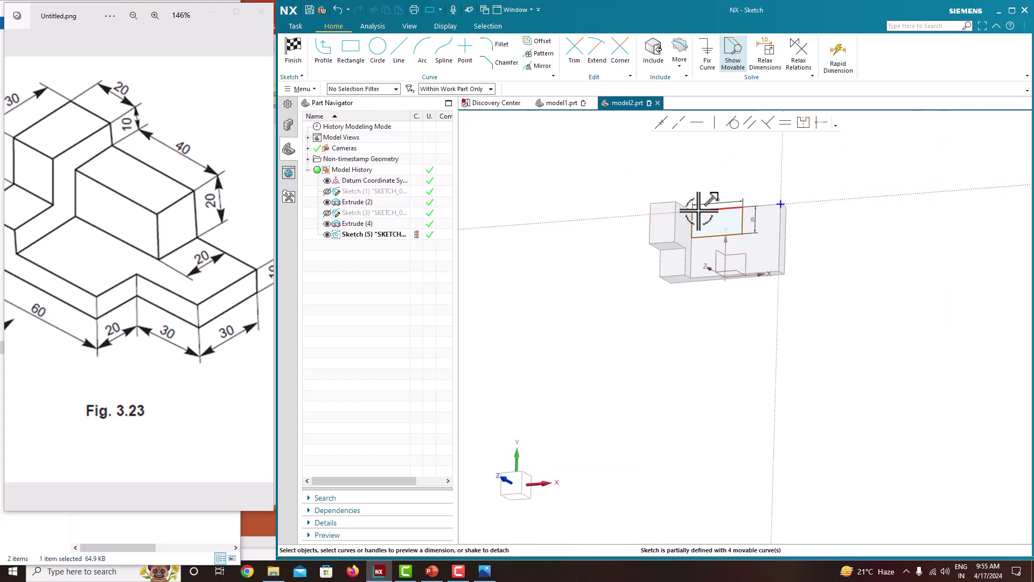
right_click(641, 173)
click(690, 197)
scroll(594, 307, down, 3)
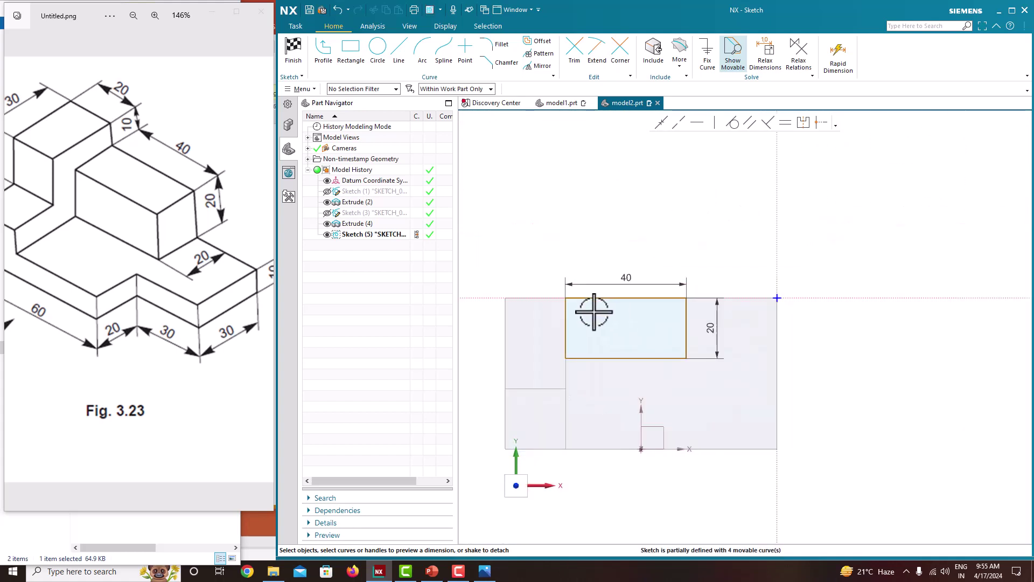
scroll(593, 307, up, 3)
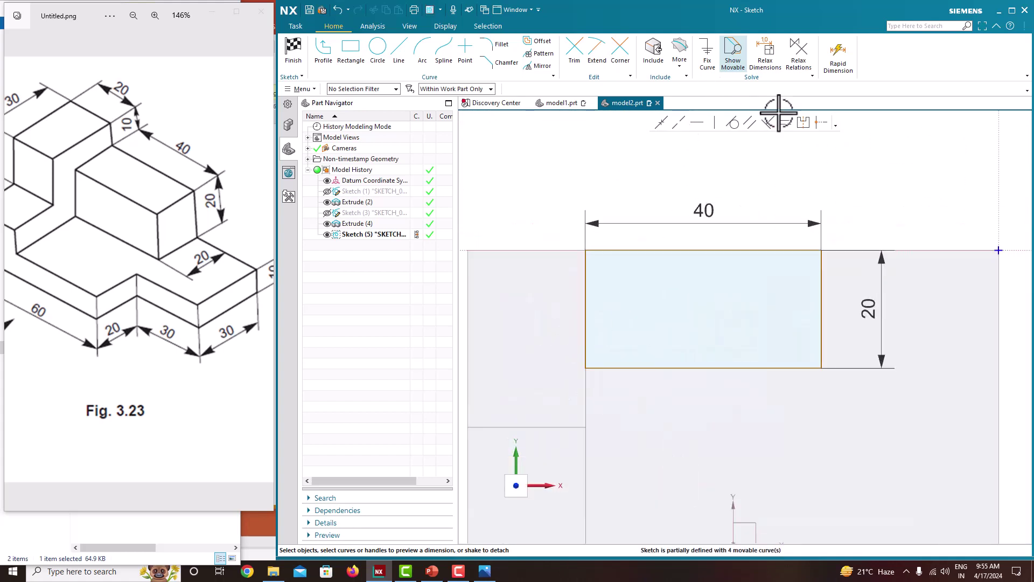
scroll(569, 329, down, 3)
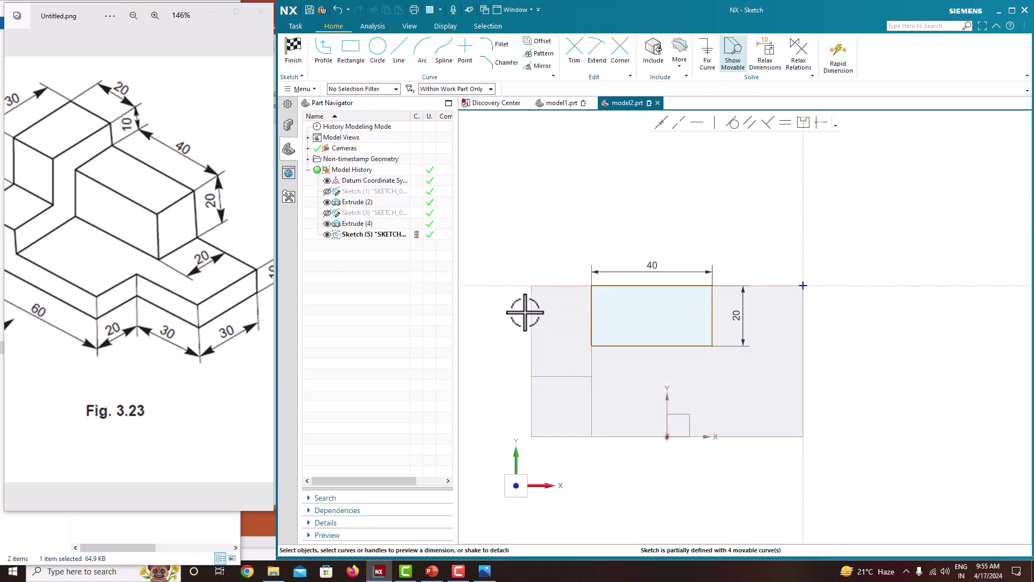
Step: Dimension the distance from the stepped block's outer edge to the rectangle's near side and finish the sketch
click(529, 308)
click(591, 313)
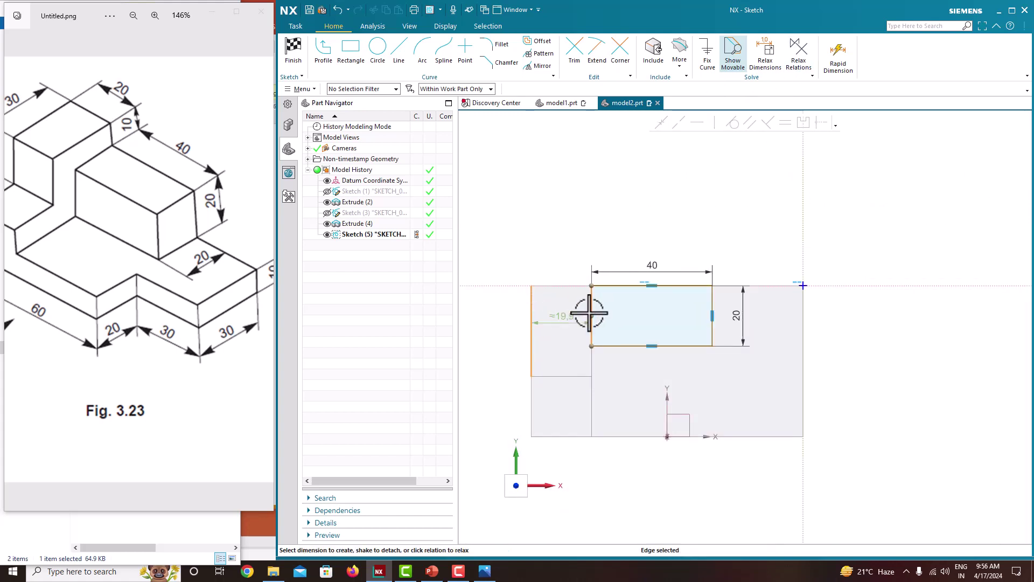
click(565, 317)
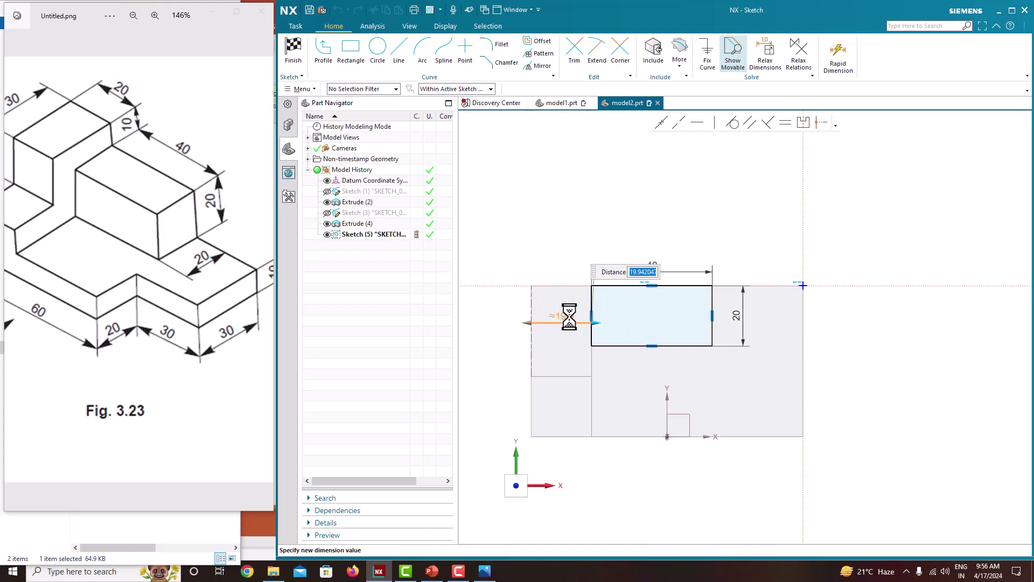
right_click(618, 209)
click(646, 215)
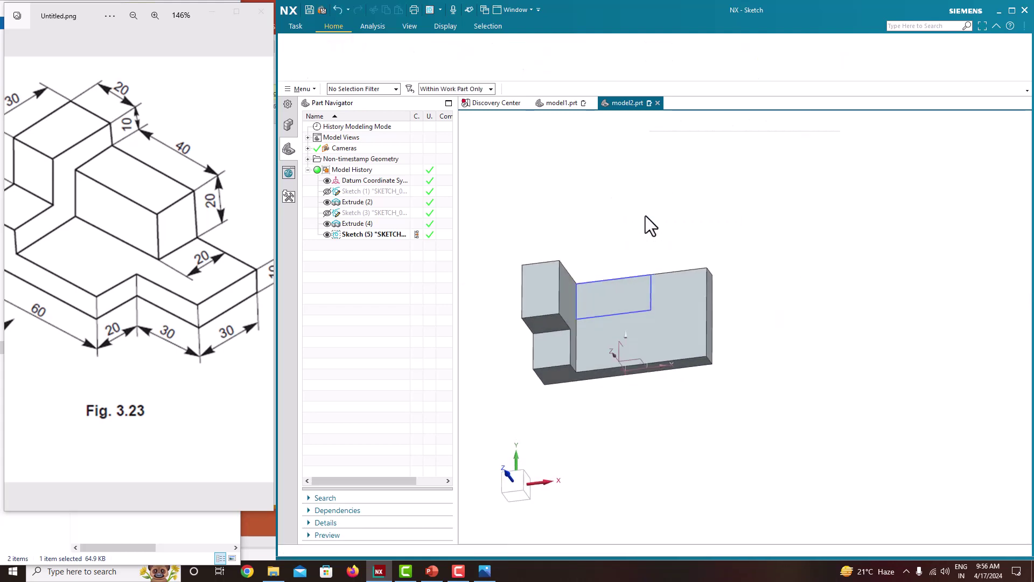
Step: Extrude the 40 by 20 mm rectangle 20 mm upward from the base plate, with the Boolean left on Inferred
click(343, 67)
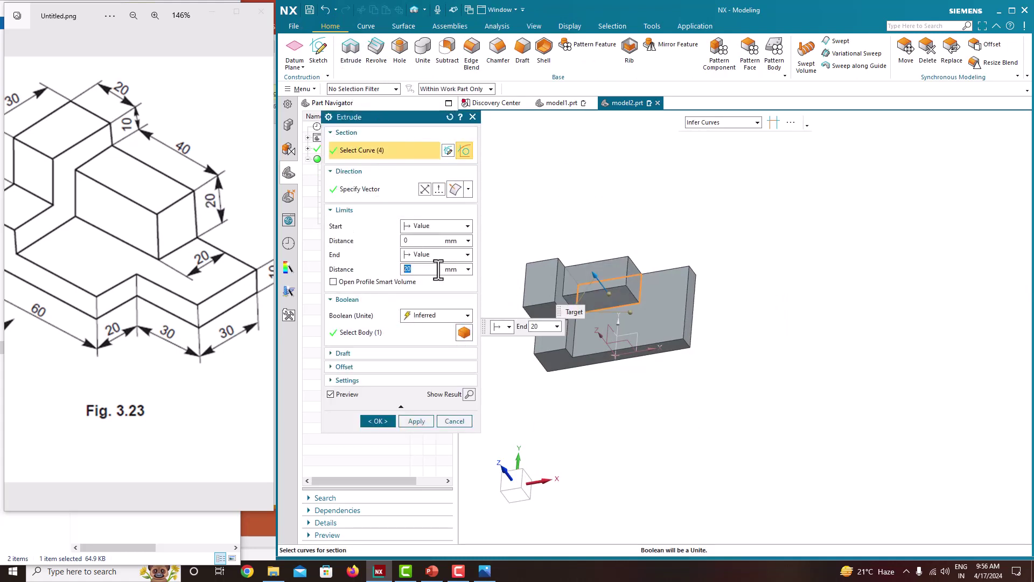
click(384, 424)
mouse_move(506, 370)
middle_down()
mouse_move(496, 355)
mouse_move(522, 358)
middle_up()
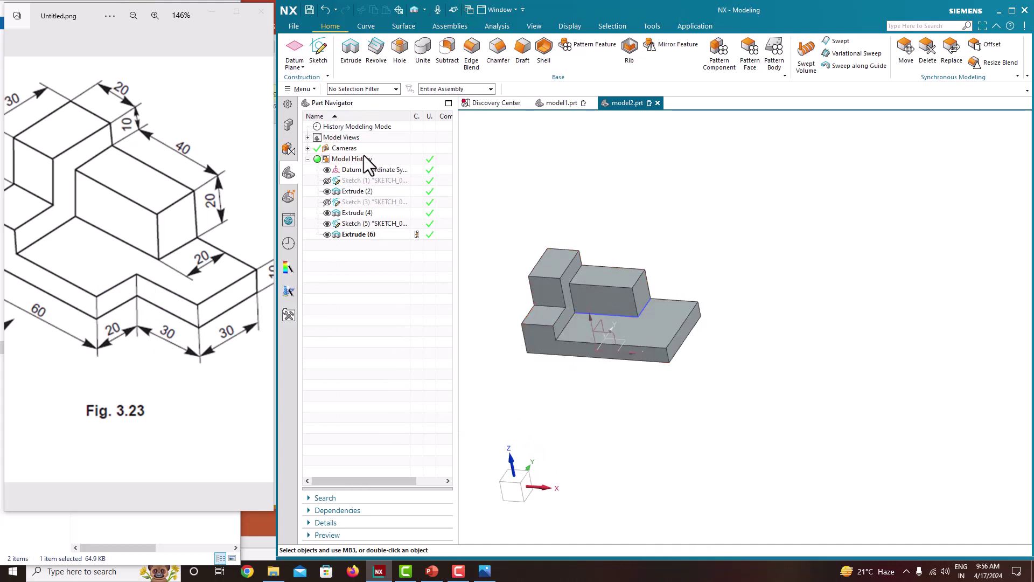
Step: Create a new sketch on the base plate's top face beside the extruded block
click(320, 55)
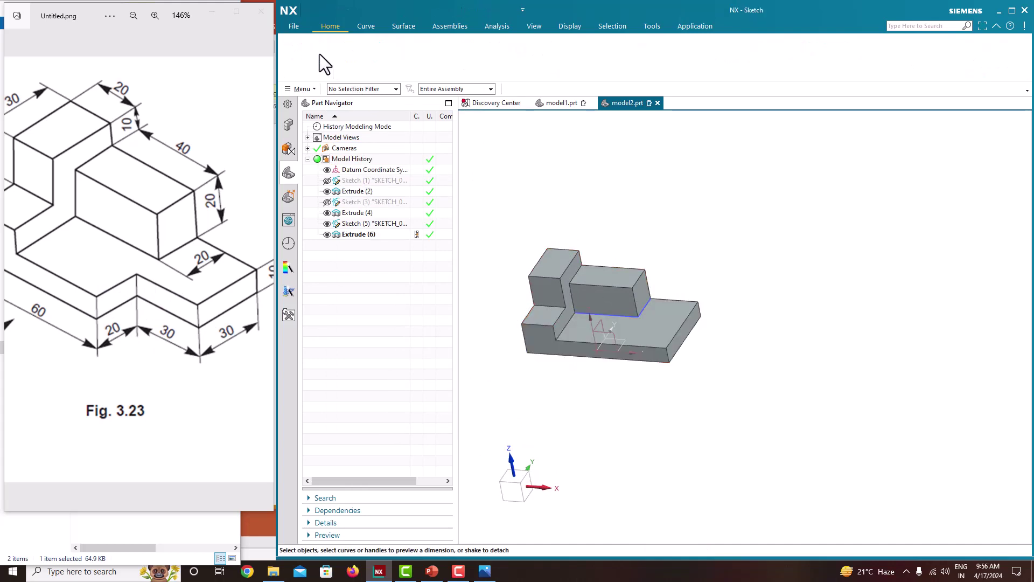
click(680, 325)
click(414, 233)
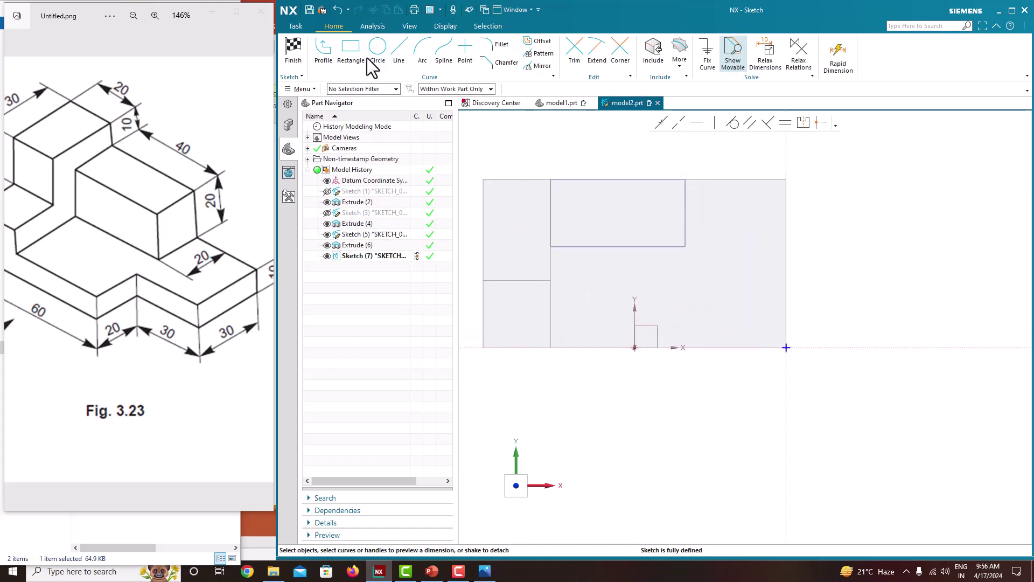
Step: Sketch a two-point rectangle about 35 by 17 mm ending at the sketch origin in the plate's front corner
click(352, 51)
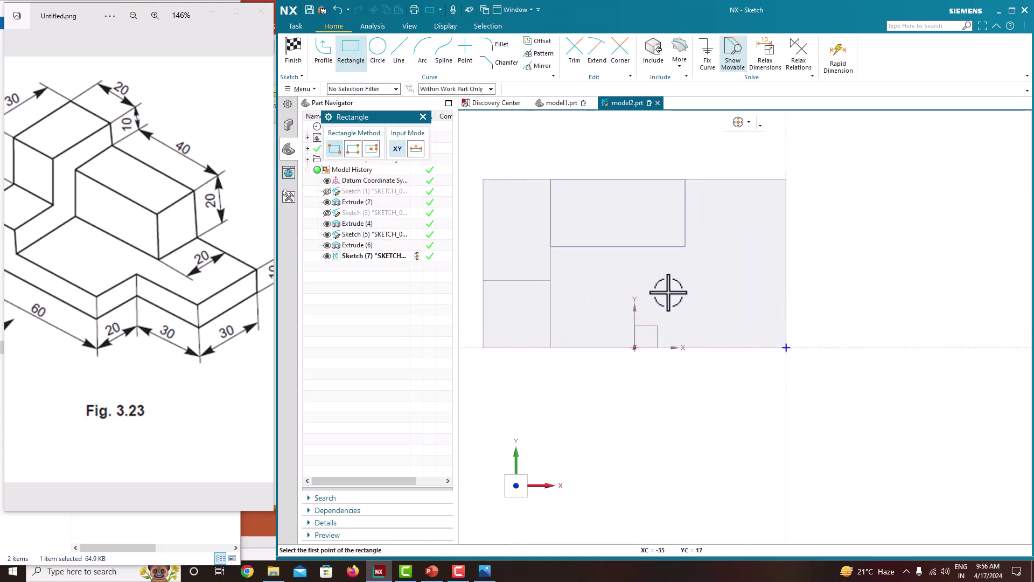
click(668, 293)
scroll(786, 347, up, 3)
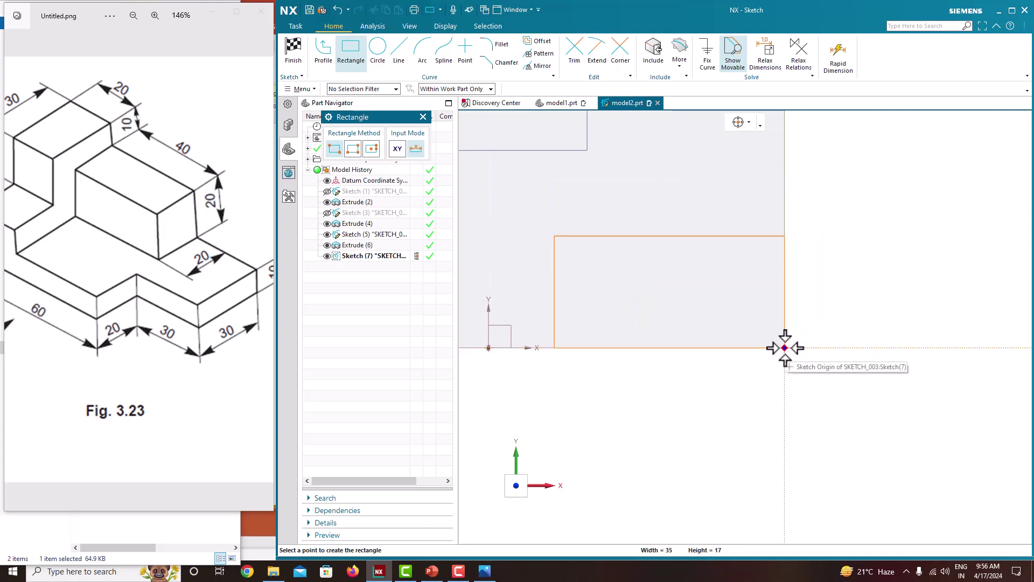
right_click(785, 347)
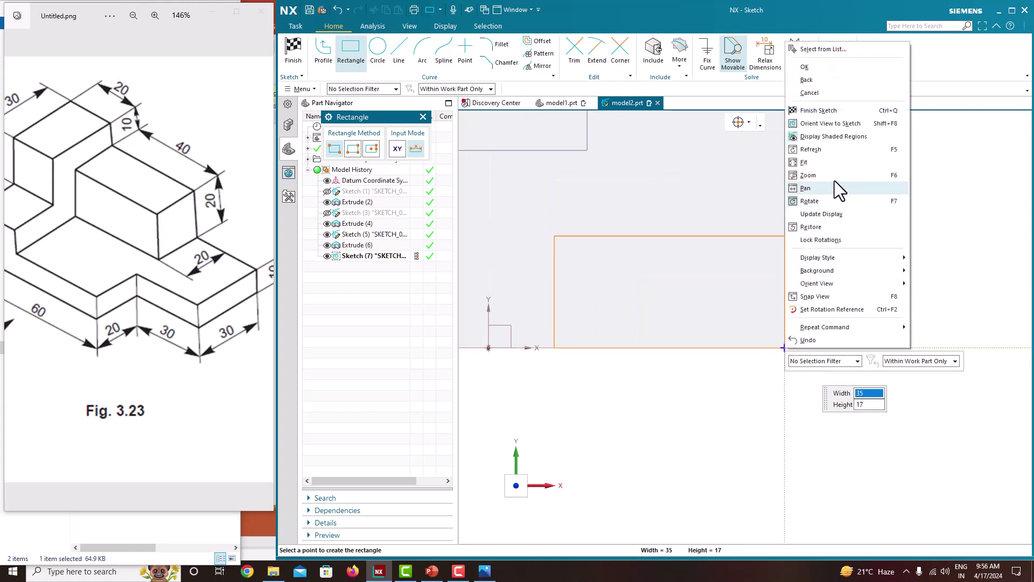
click(814, 47)
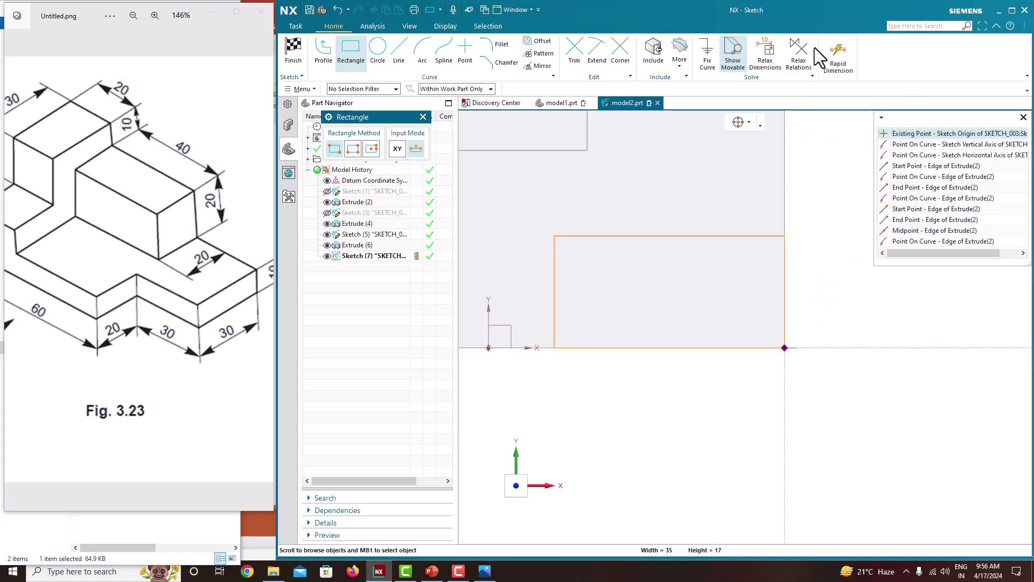
click(916, 149)
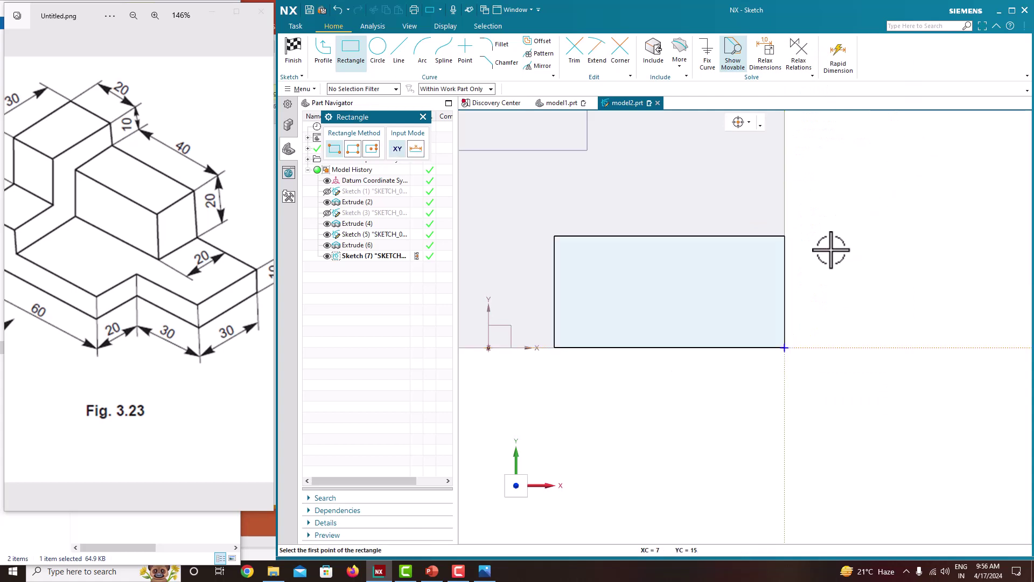
Step: Set the notch rectangle's width to 30 mm, declining to scale the entire sketch
key(Escape)
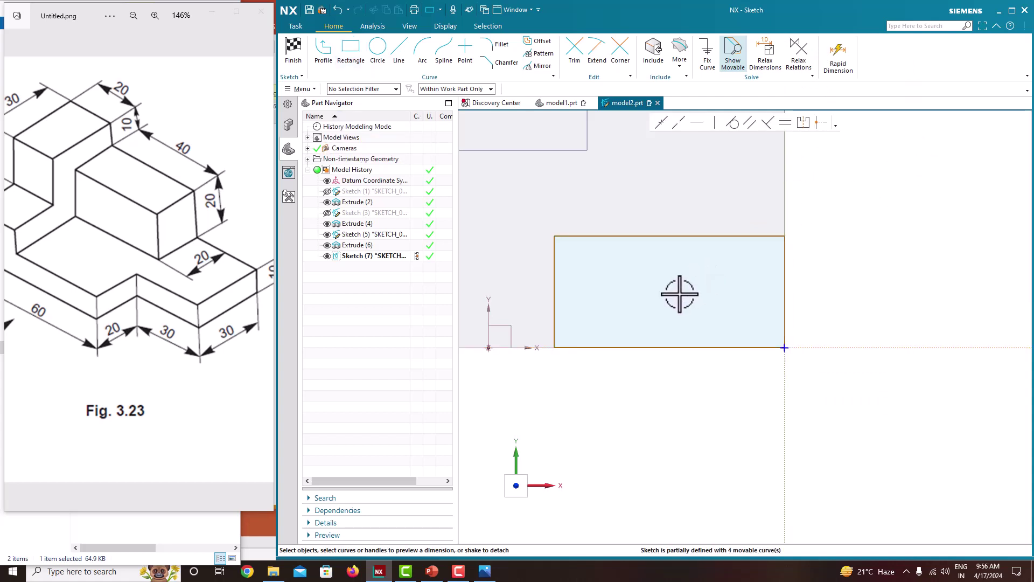
click(649, 235)
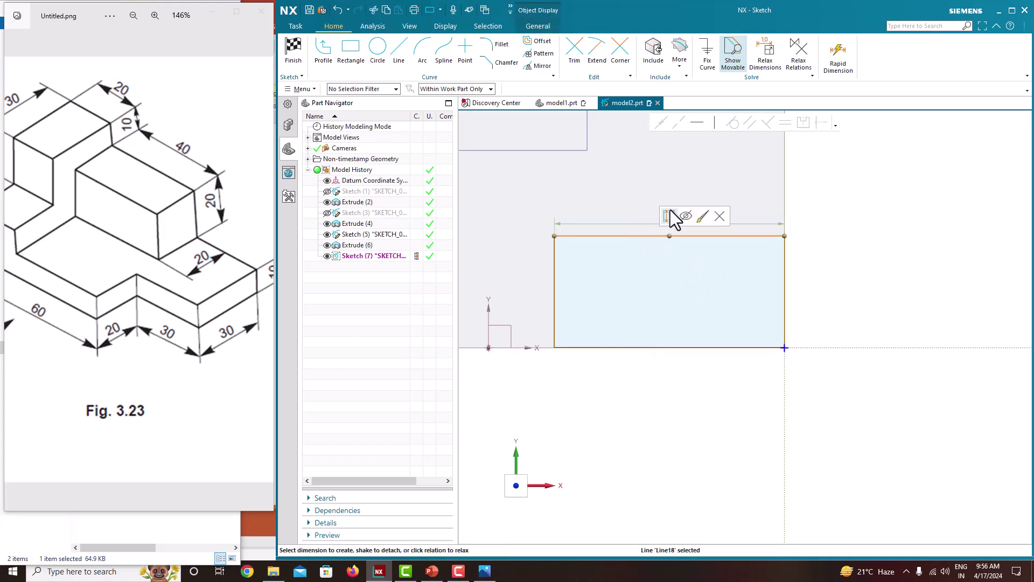
click(669, 209)
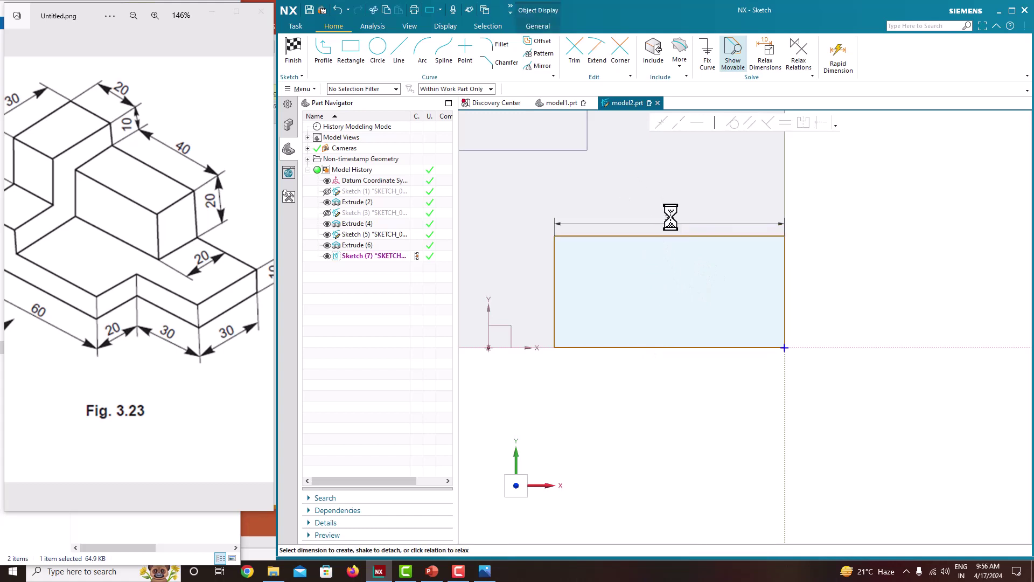
text(30)
key(Return)
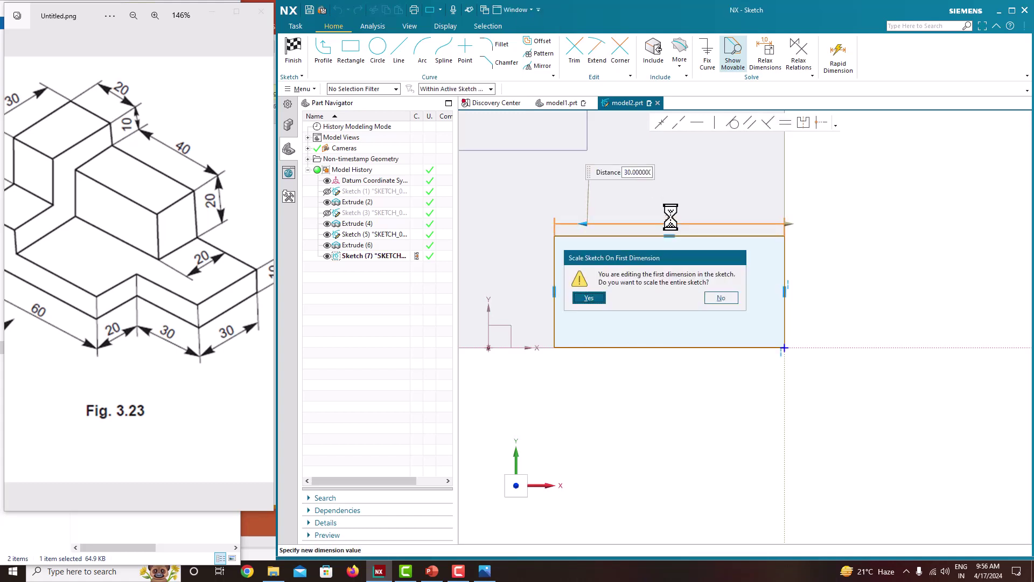
click(709, 299)
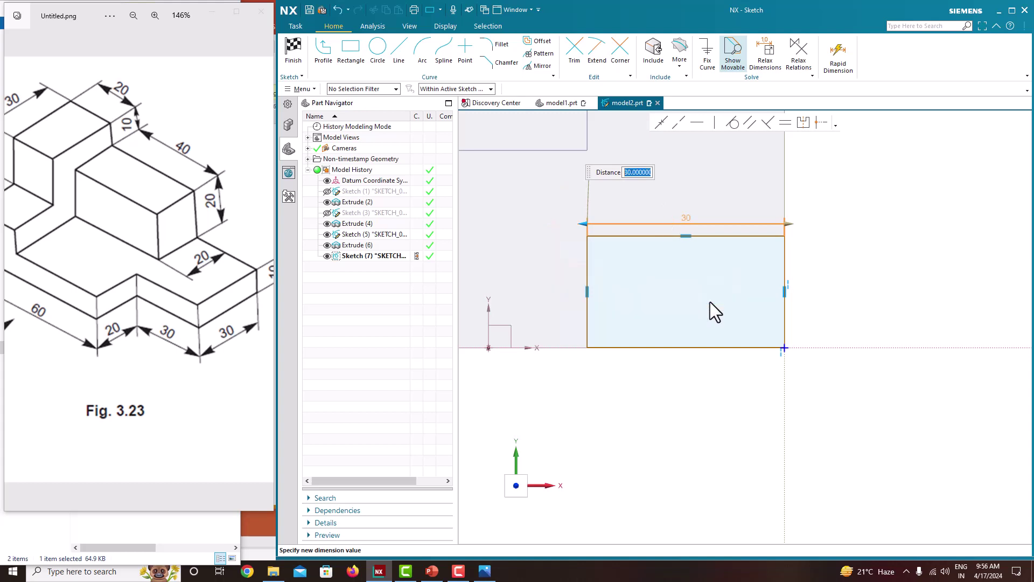
Step: Set the notch rectangle's height to 20 mm
click(588, 273)
click(574, 292)
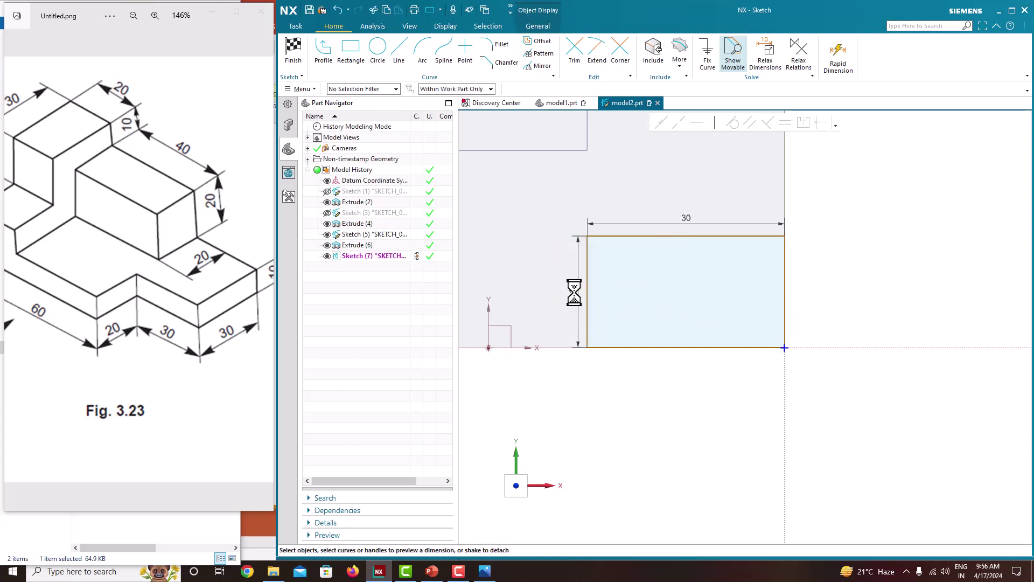
text(20)
key(Return)
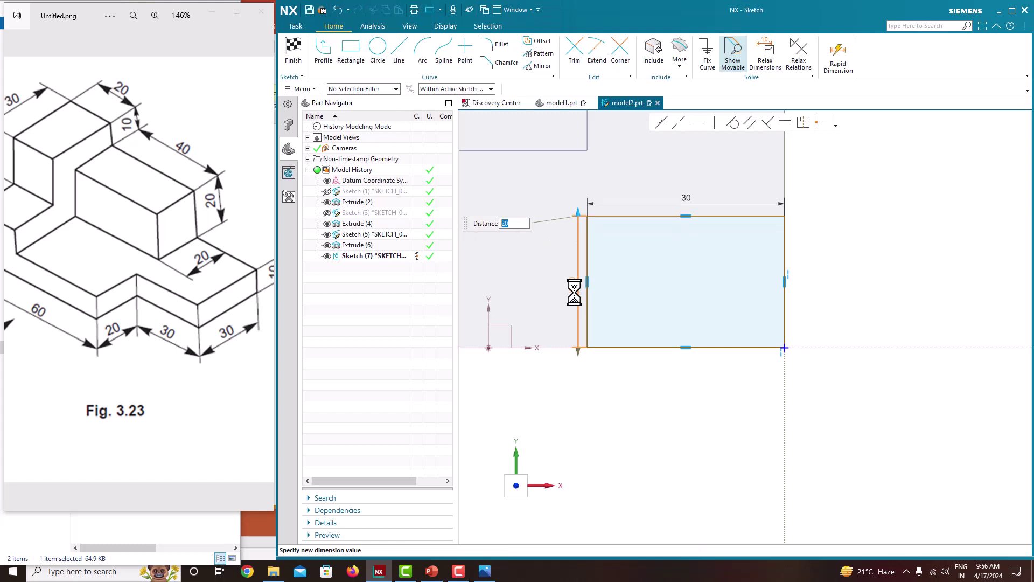
middle_click(646, 265)
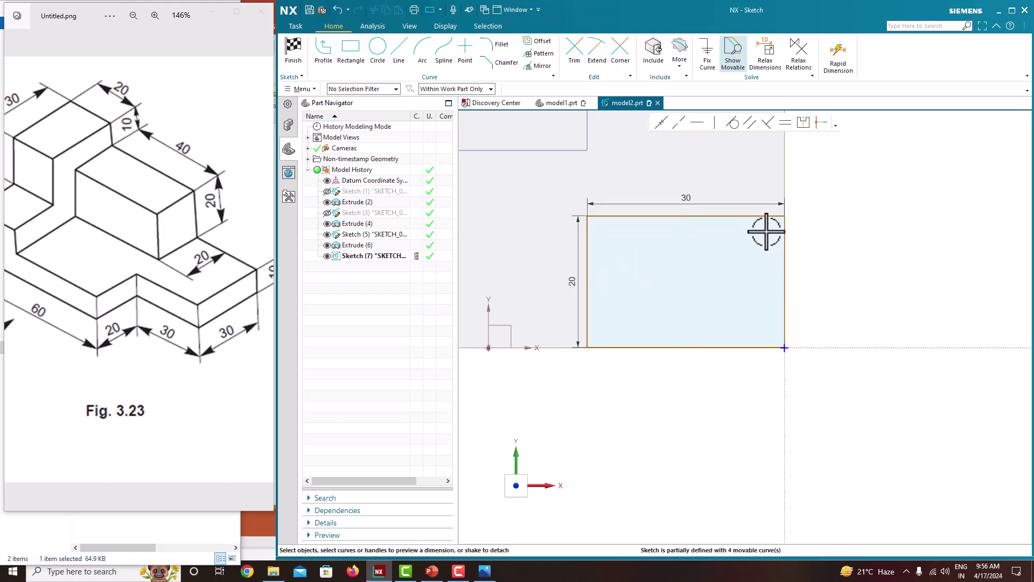
Step: Make the notch rectangle's outer bottom corner coincident with the sketch origin at the plate's corner and finish the sketch
scroll(766, 231, up, 3)
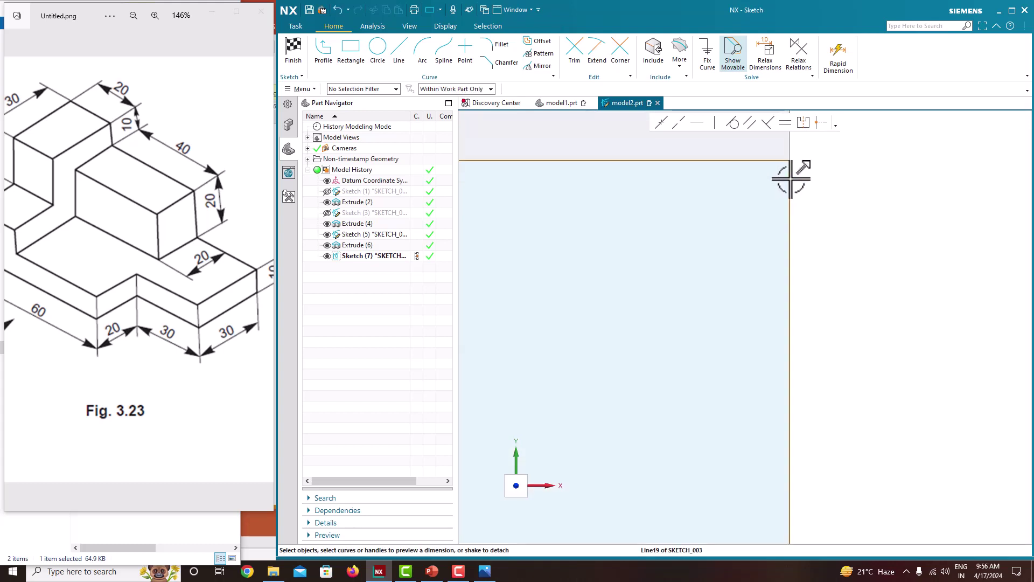
scroll(789, 167, up, 2)
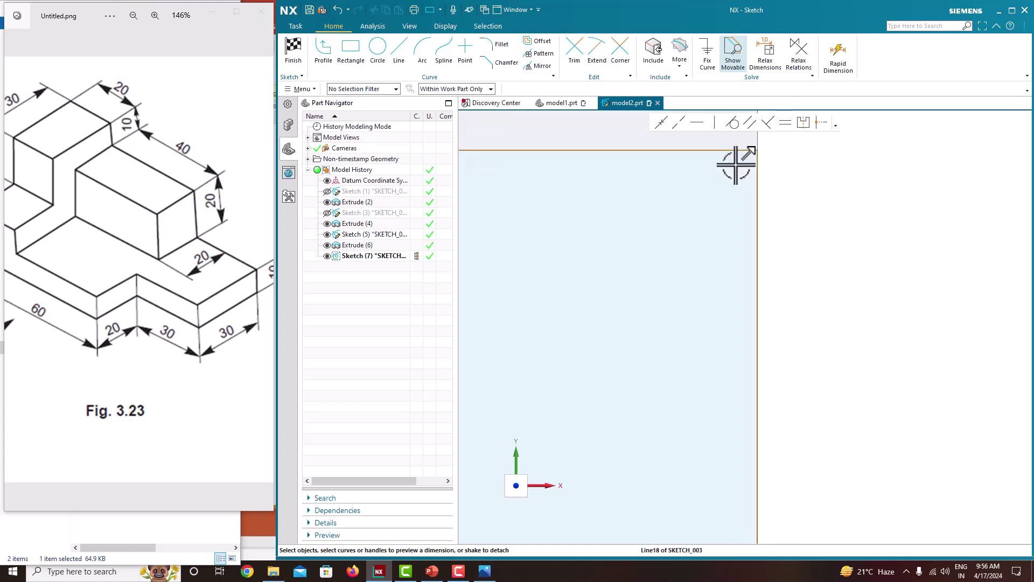
scroll(736, 166, up, 2)
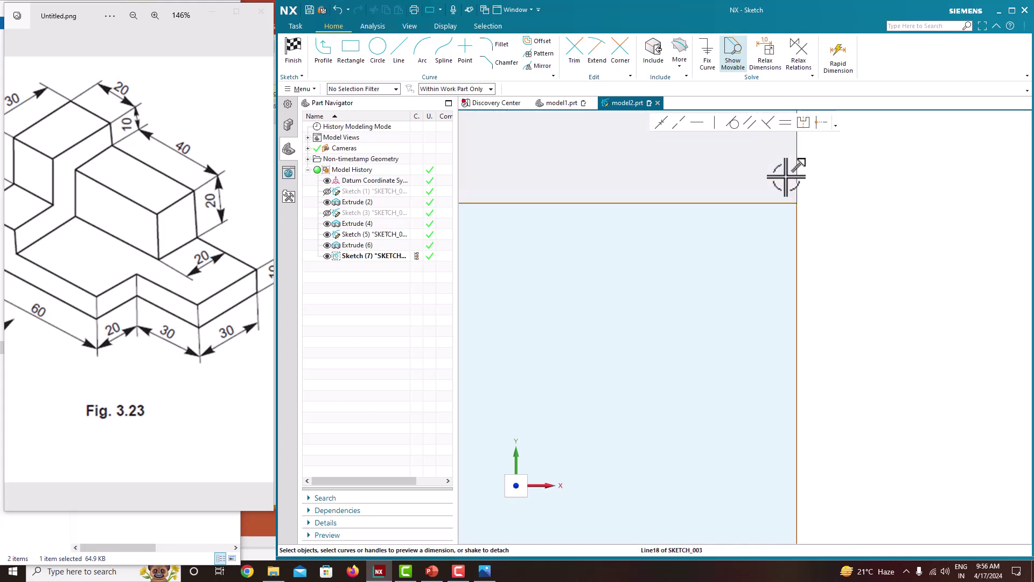
scroll(787, 177, up, 2)
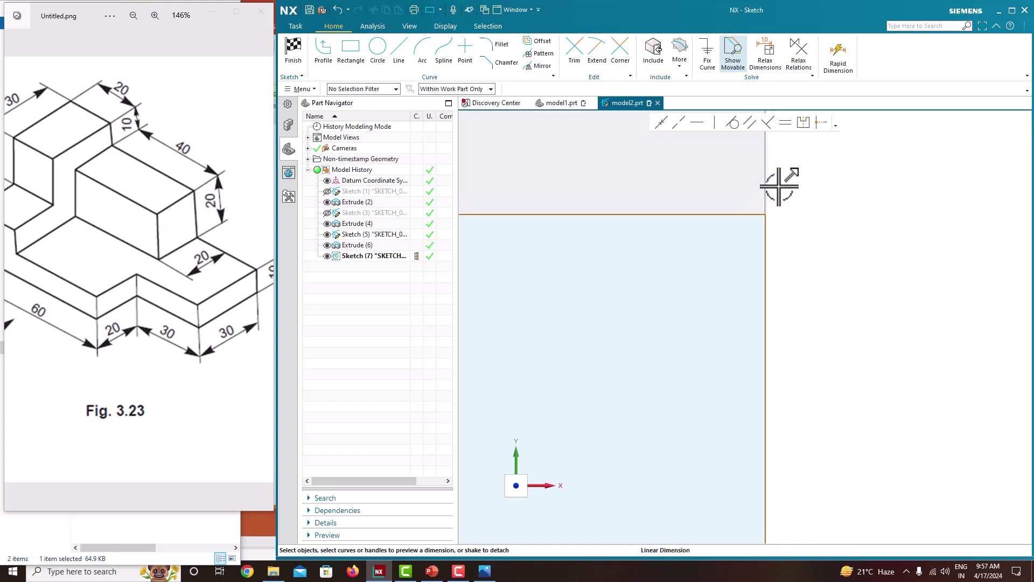
scroll(779, 186, up, 2)
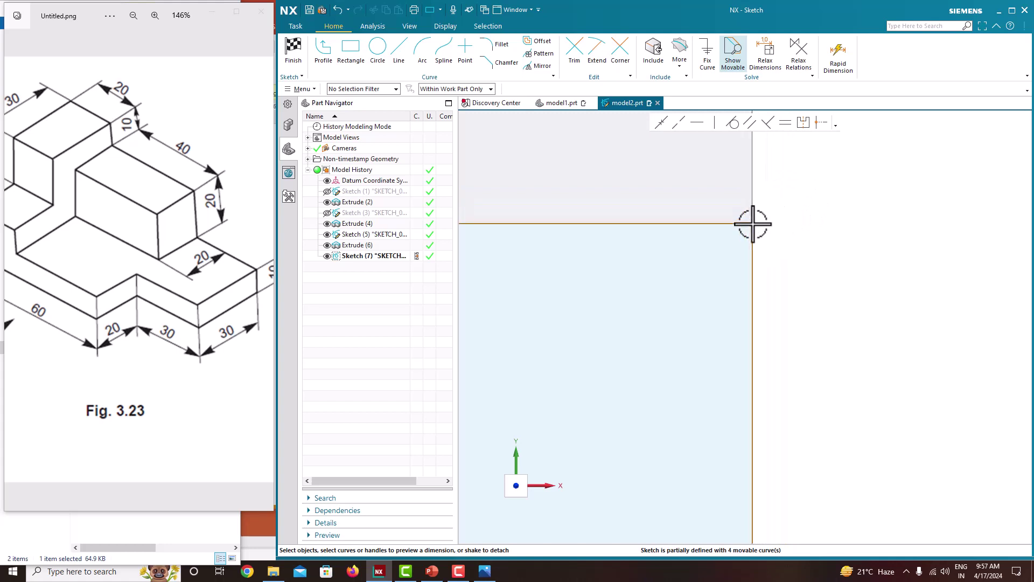
scroll(753, 223, down, 3)
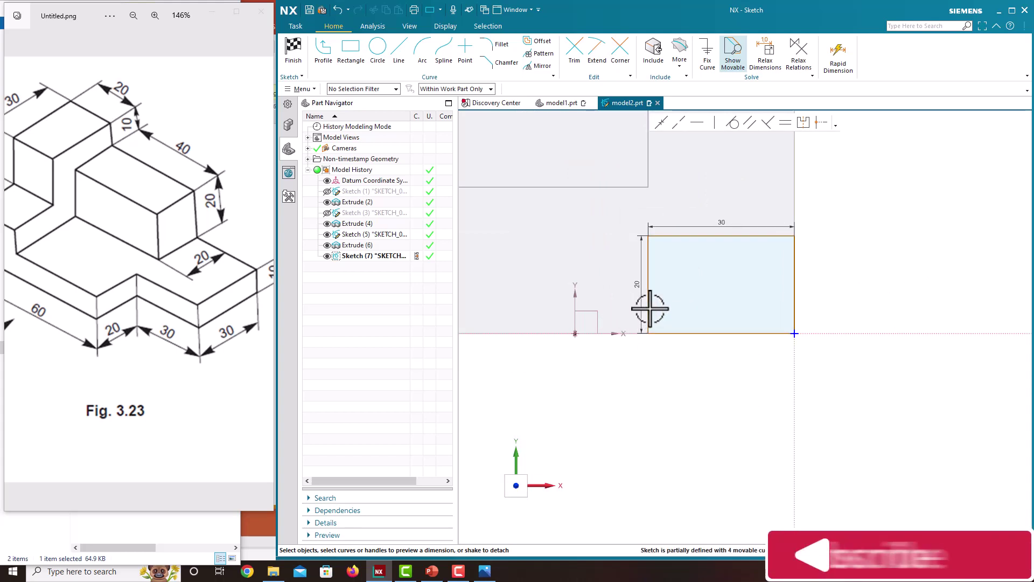
drag(649, 323, 661, 483)
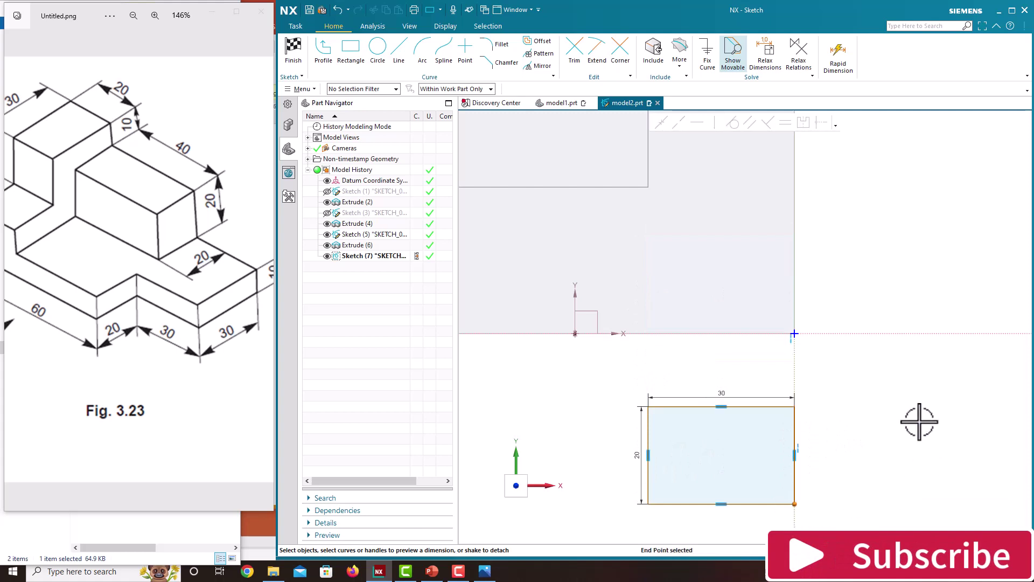
click(796, 334)
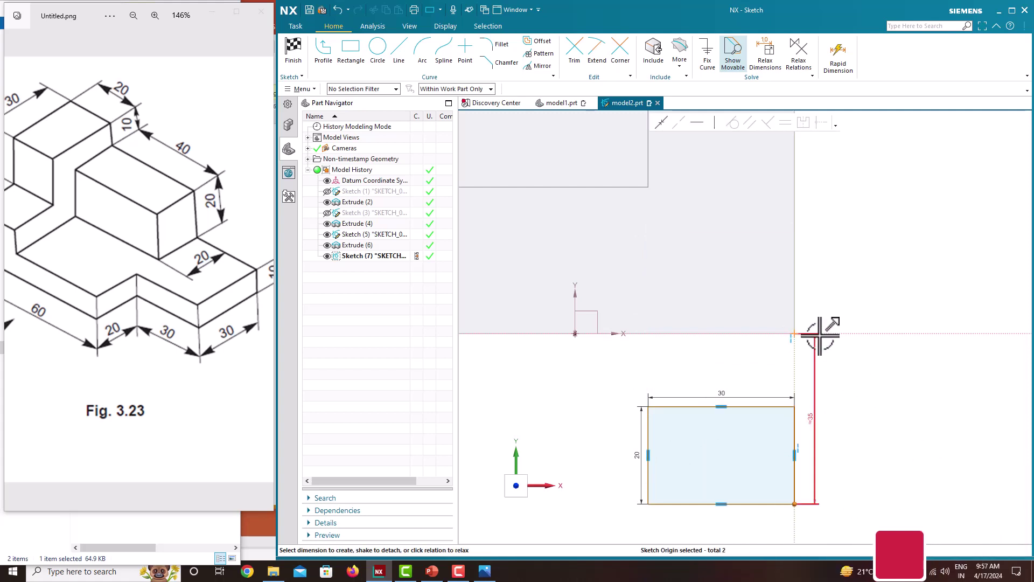
click(658, 120)
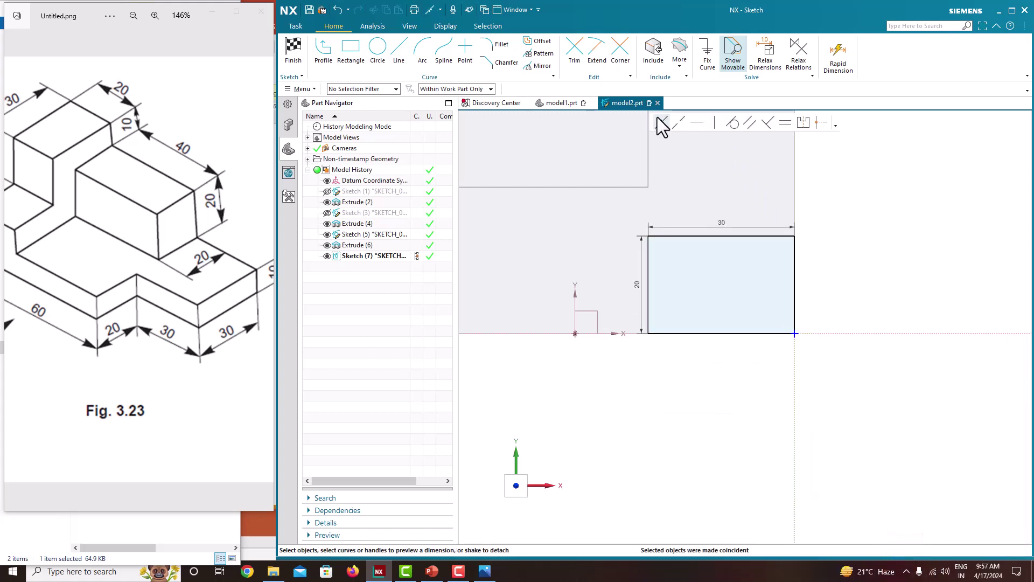
right_click(892, 195)
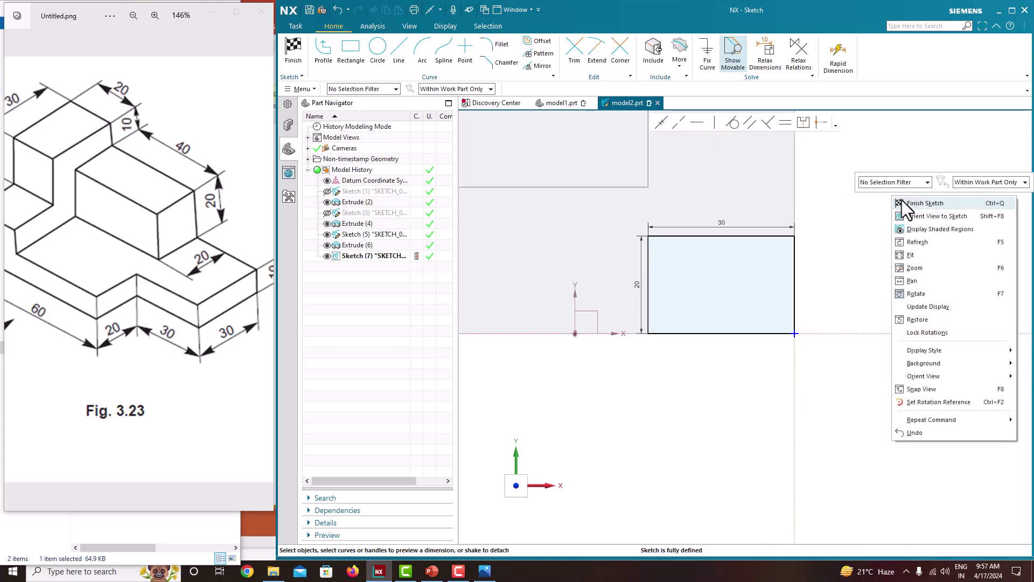
click(902, 204)
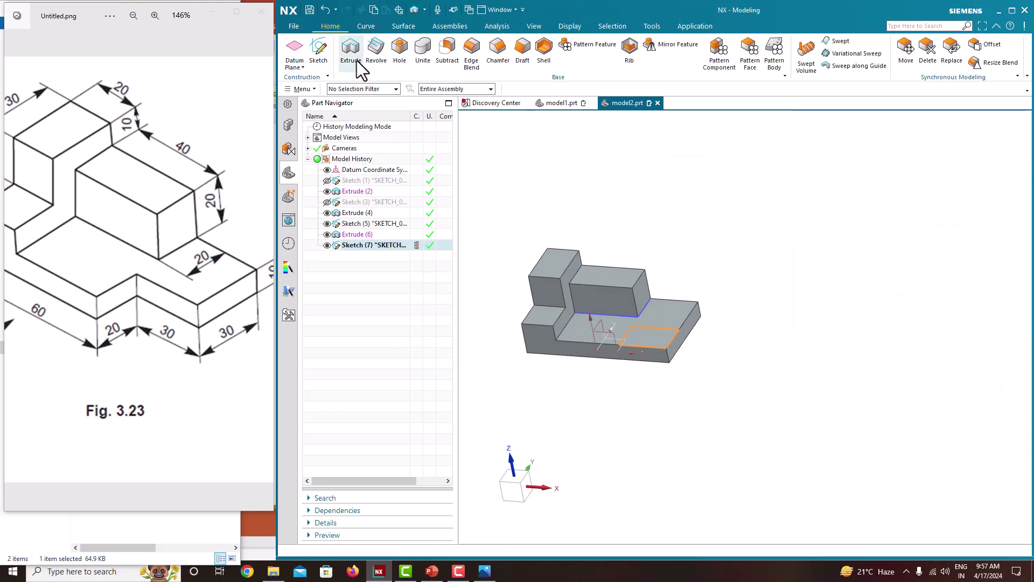
Step: Extrude the 30 by 20 mm rectangle downward with the end limit Until Next, subtracting the corner notch from the base plate
click(351, 51)
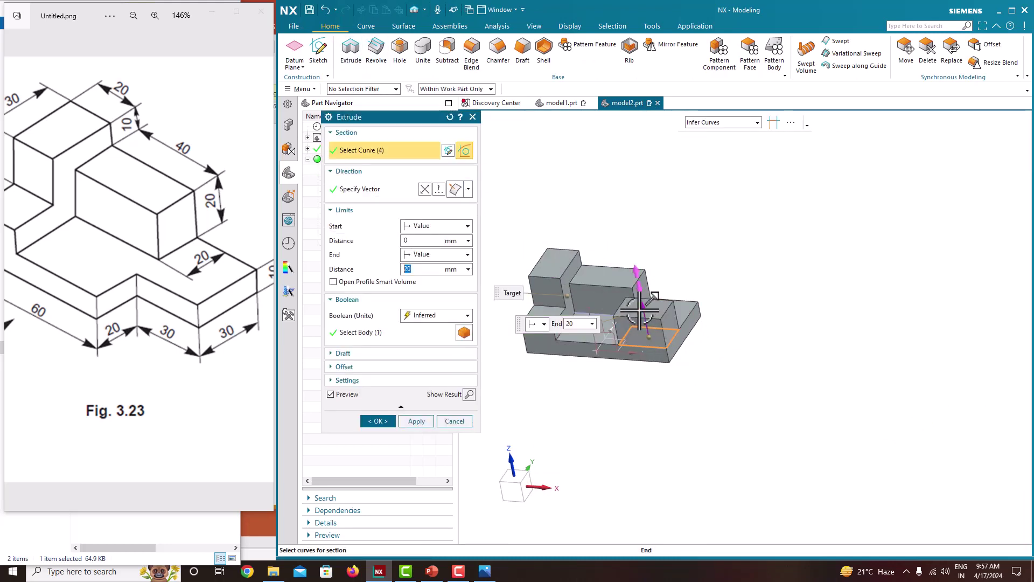
text(15)
key(Return)
double_click(640, 310)
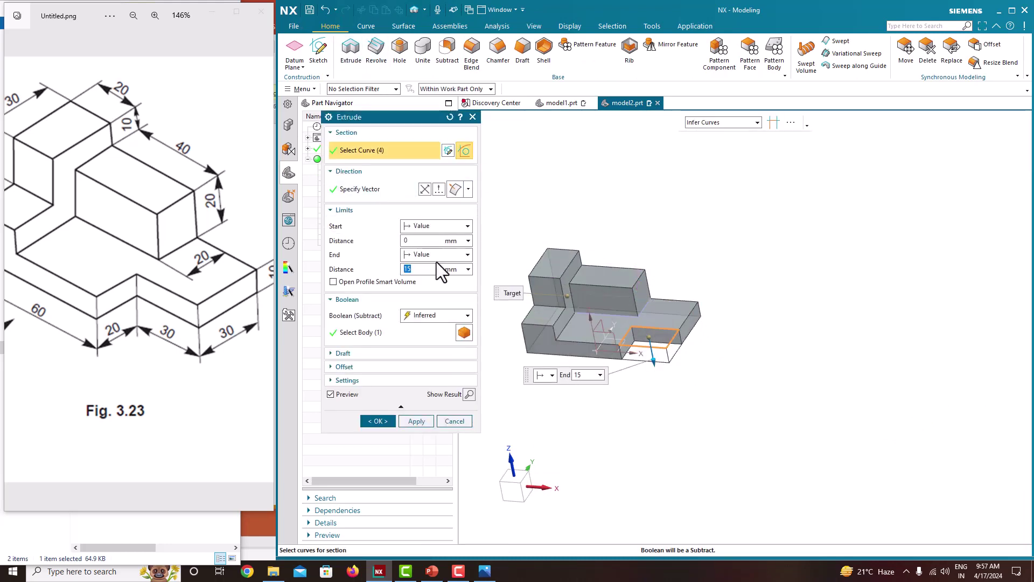
click(421, 255)
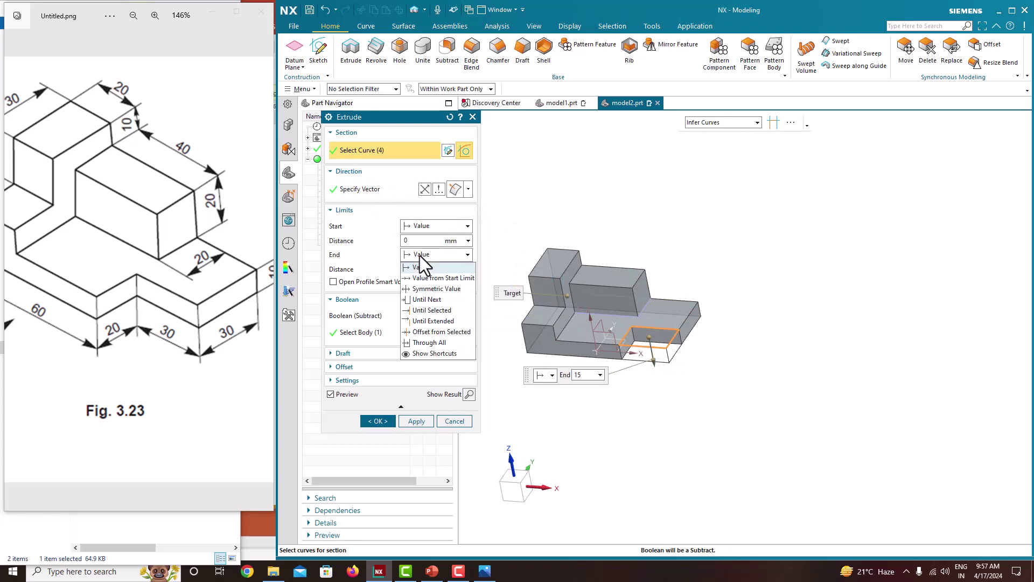
click(425, 300)
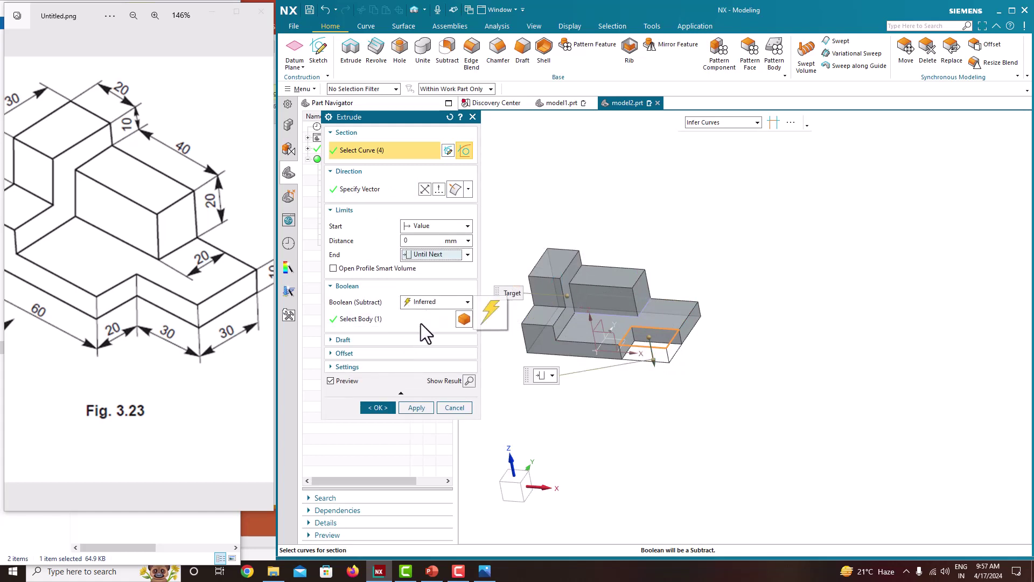
click(386, 410)
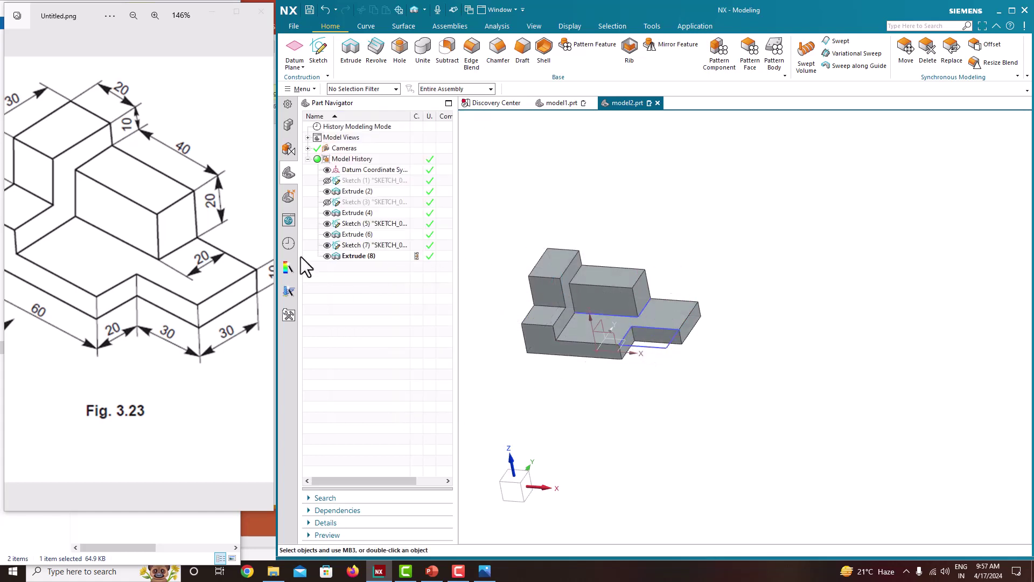
Step: Hide the two sketches still displayed on the base plate and orient the finished block to the isometric view
click(328, 245)
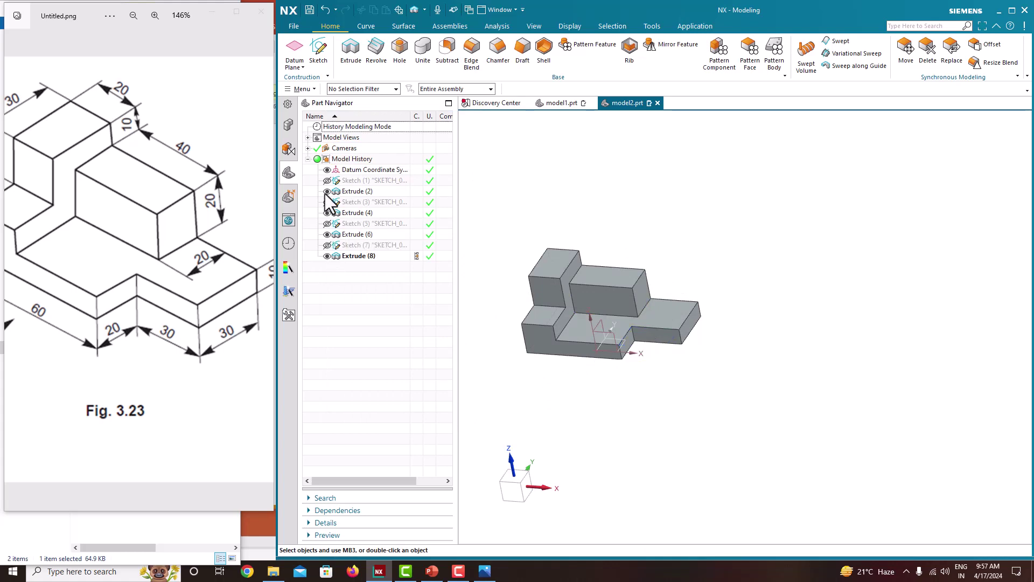
right_click(703, 208)
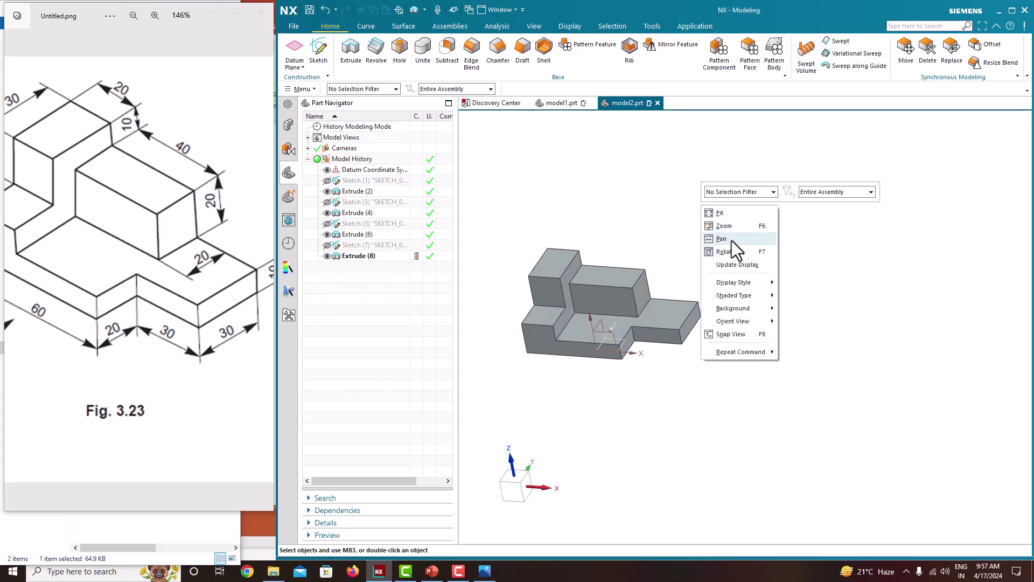
mouse_move(738, 320)
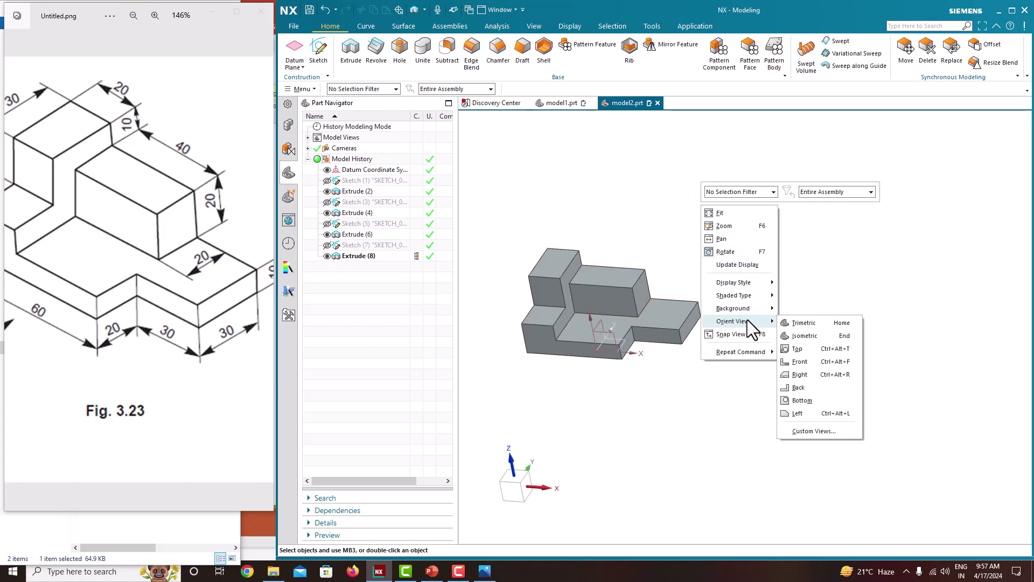
click(808, 337)
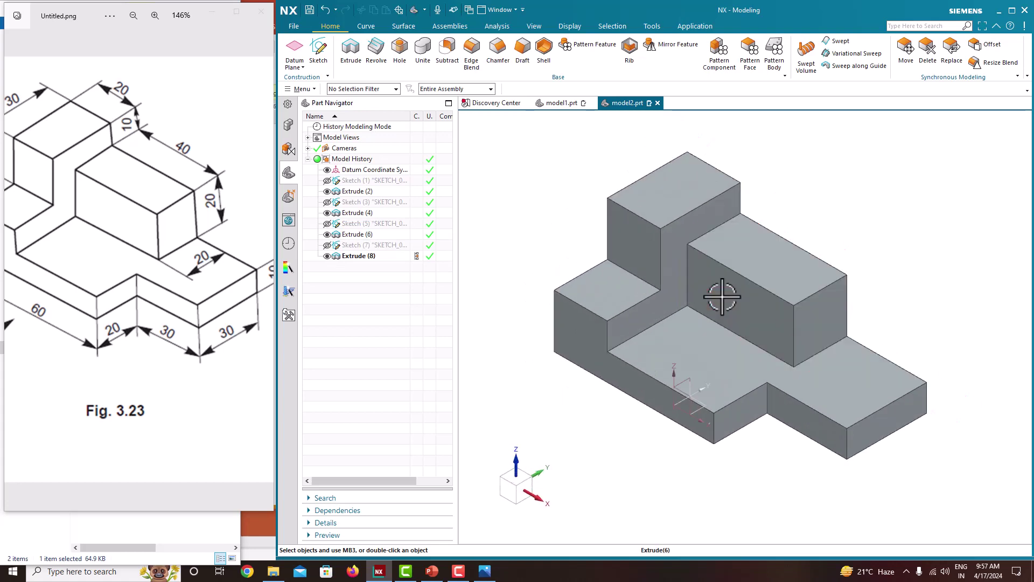
scroll(547, 258, down, 5)
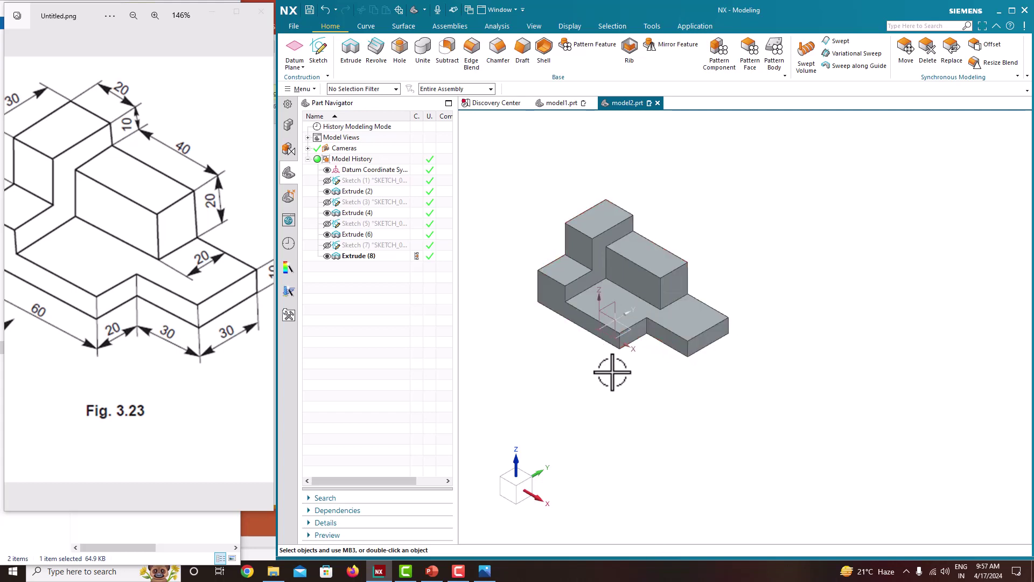
scroll(492, 279, up, 3)
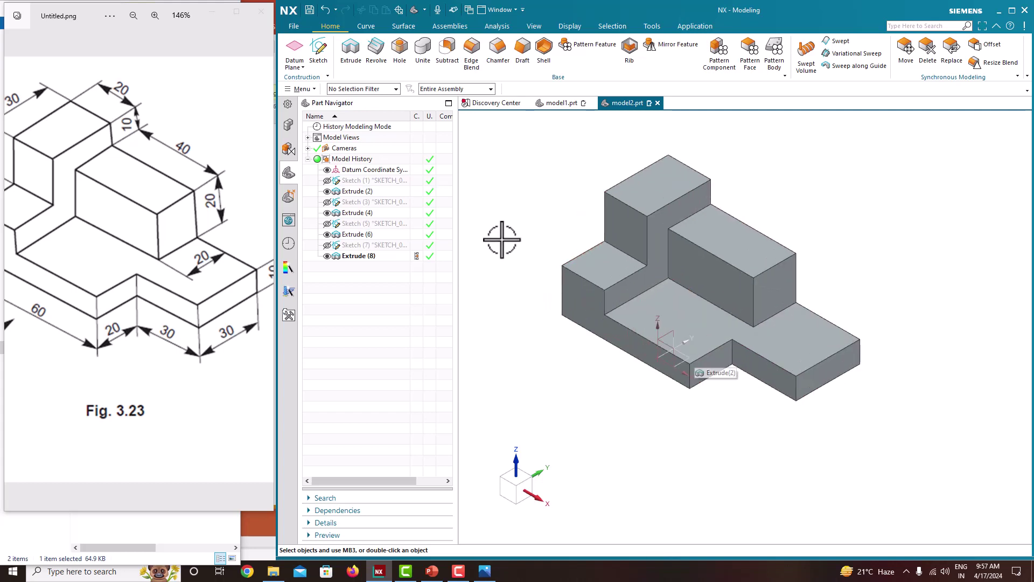